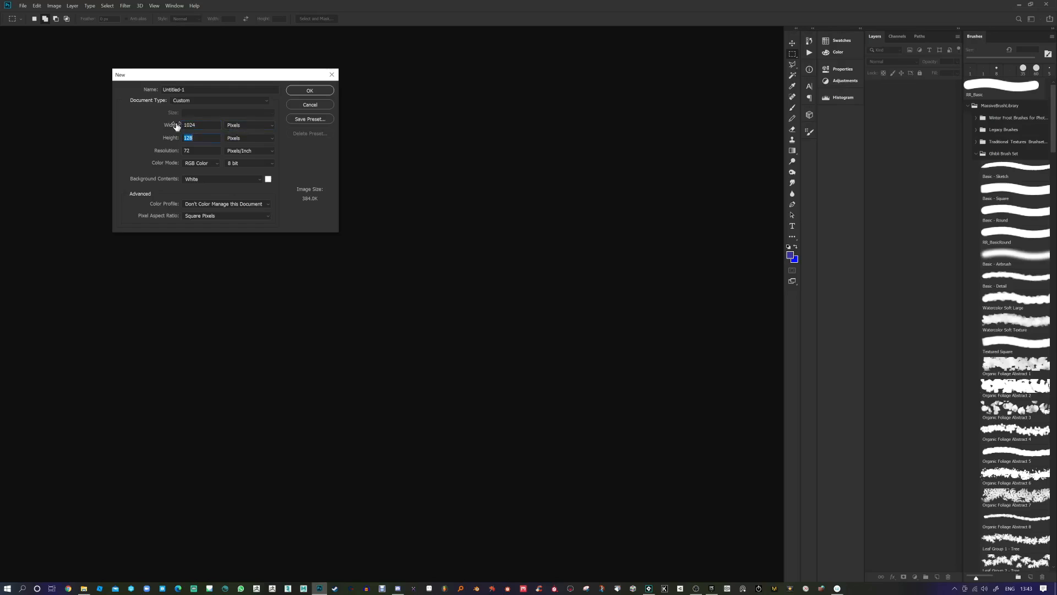
# Step: Create a new blank white document at 1024 × 1024 pixels
pyautogui.write('1024')
pyautogui.press('Return')
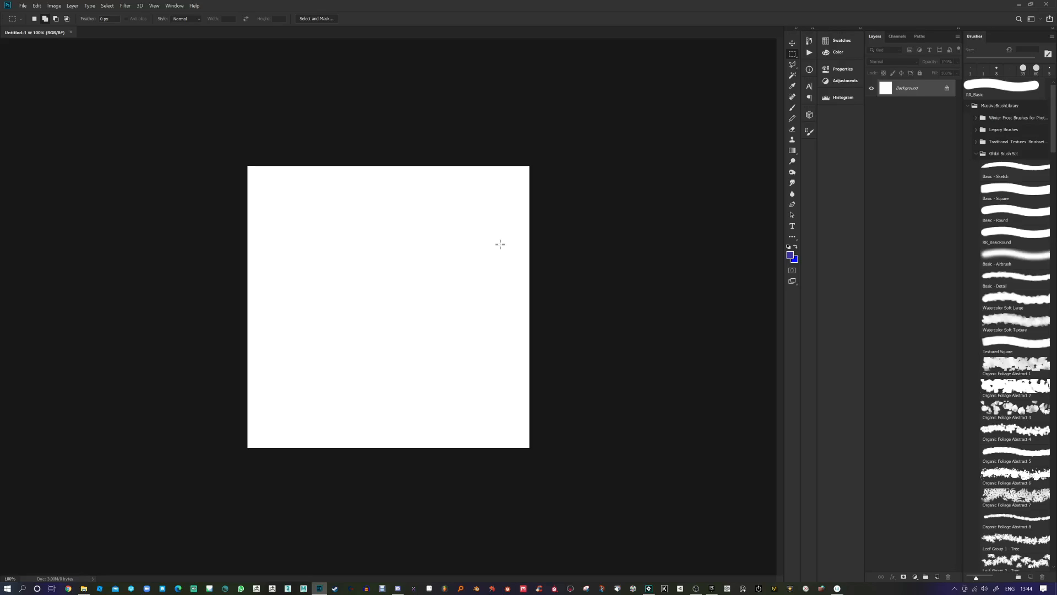
pyautogui.click(125, 6)
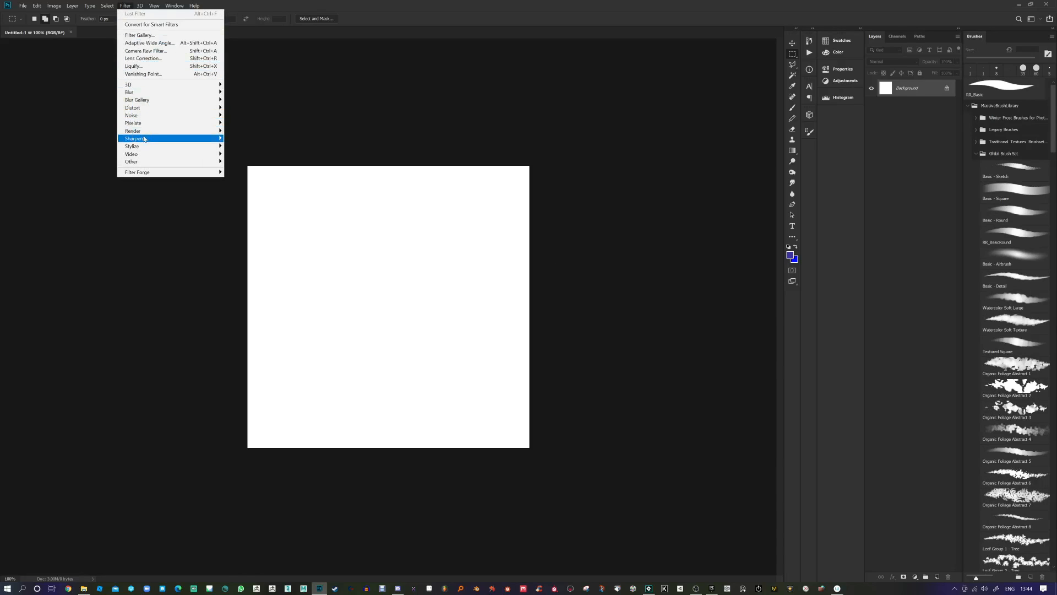
# Step: Render blue Clouds over the canvas, then set black and white as foreground and background colours
pyautogui.moveTo(148, 133)
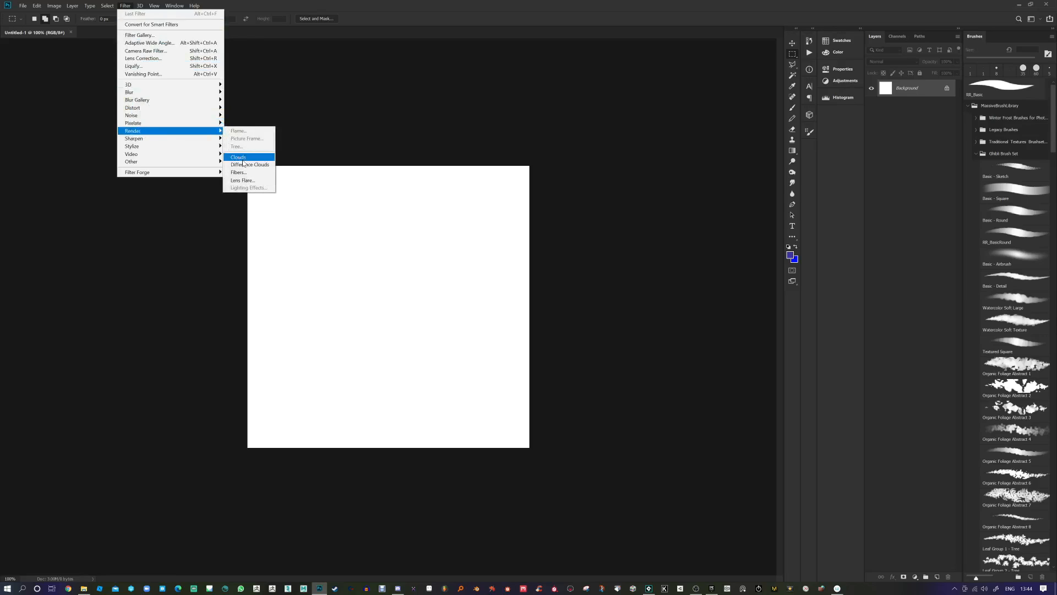
pyautogui.click(243, 160)
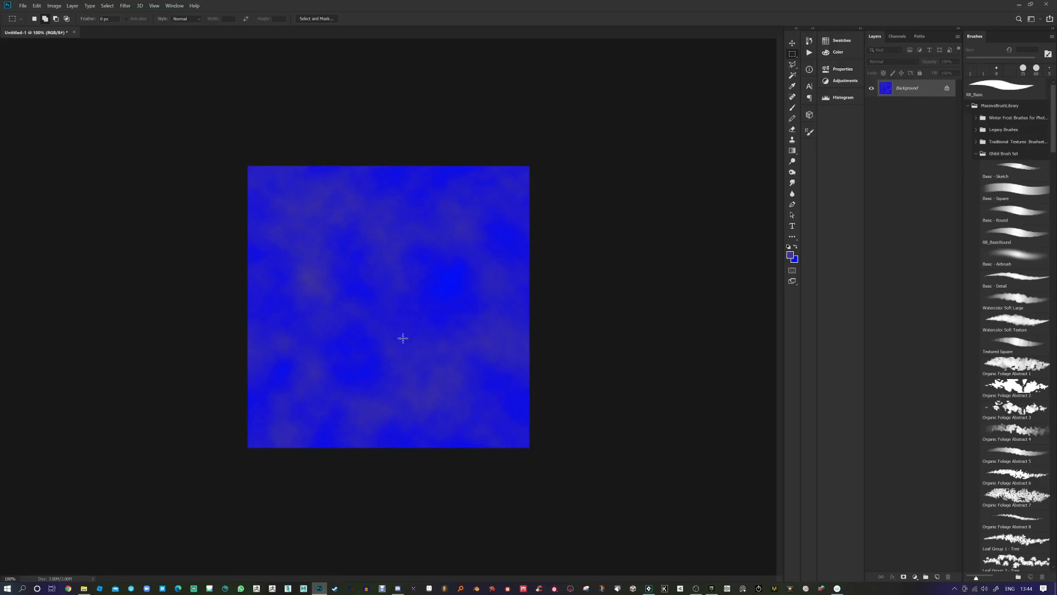
pyautogui.click(793, 256)
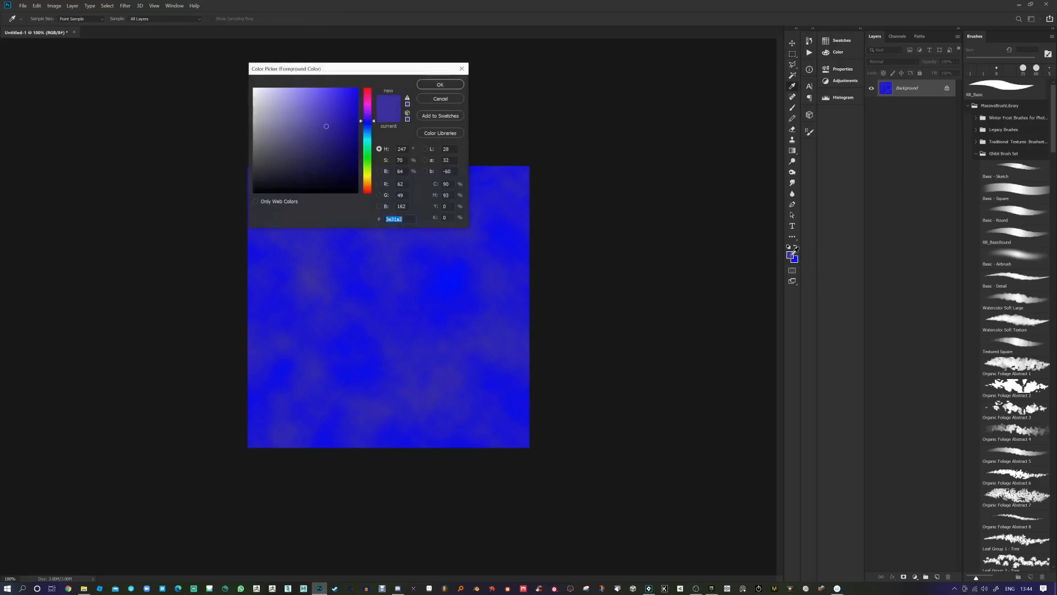
pyautogui.click(254, 88)
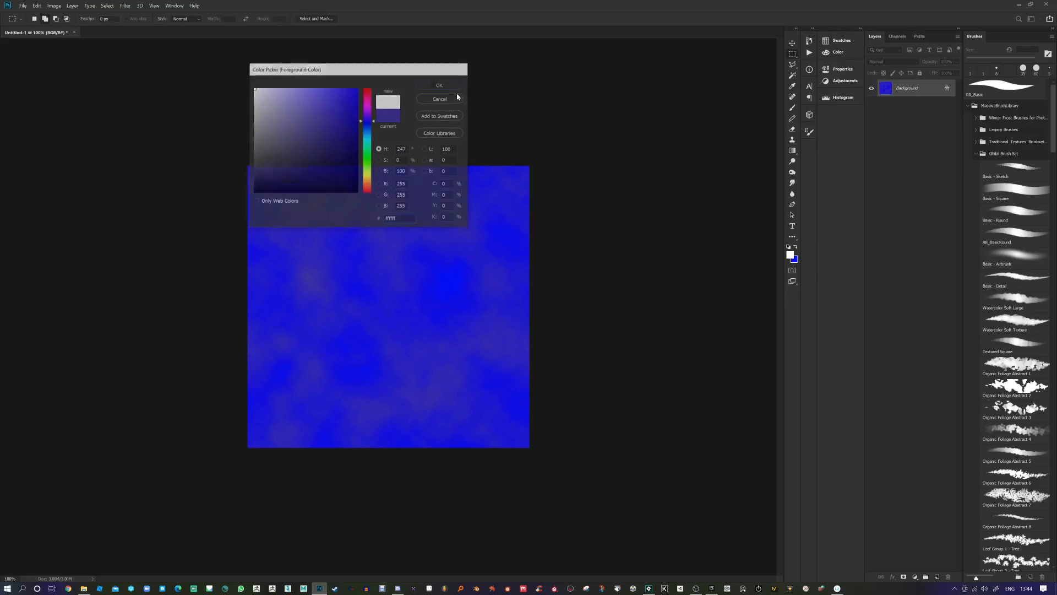
pyautogui.click(439, 84)
pyautogui.press('m')
pyautogui.click(796, 248)
pyautogui.click(792, 257)
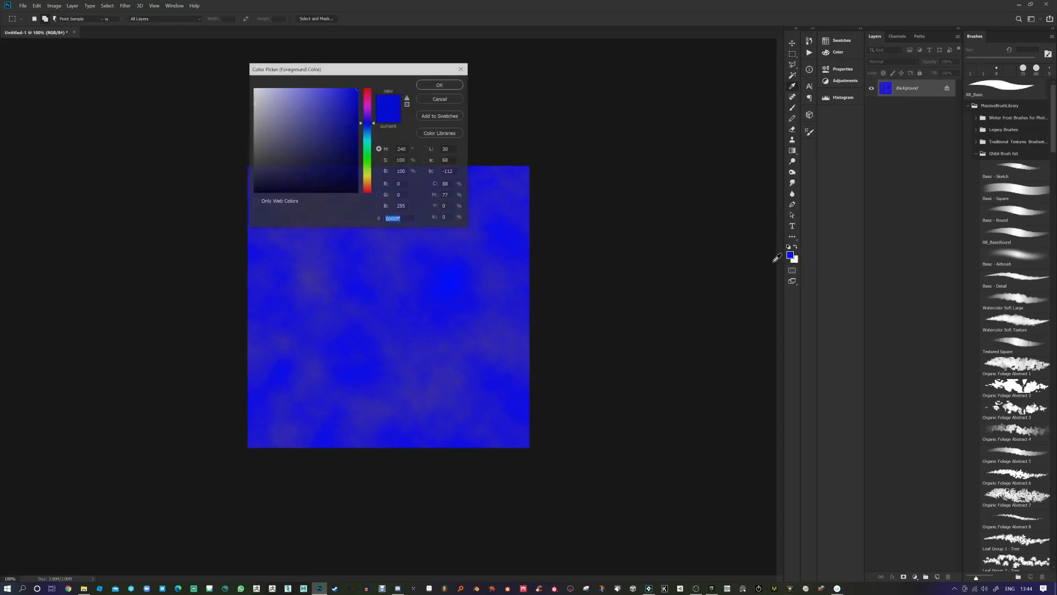
pyautogui.moveTo(279, 151); pyautogui.dragTo(245, 211)
pyautogui.click(440, 85)
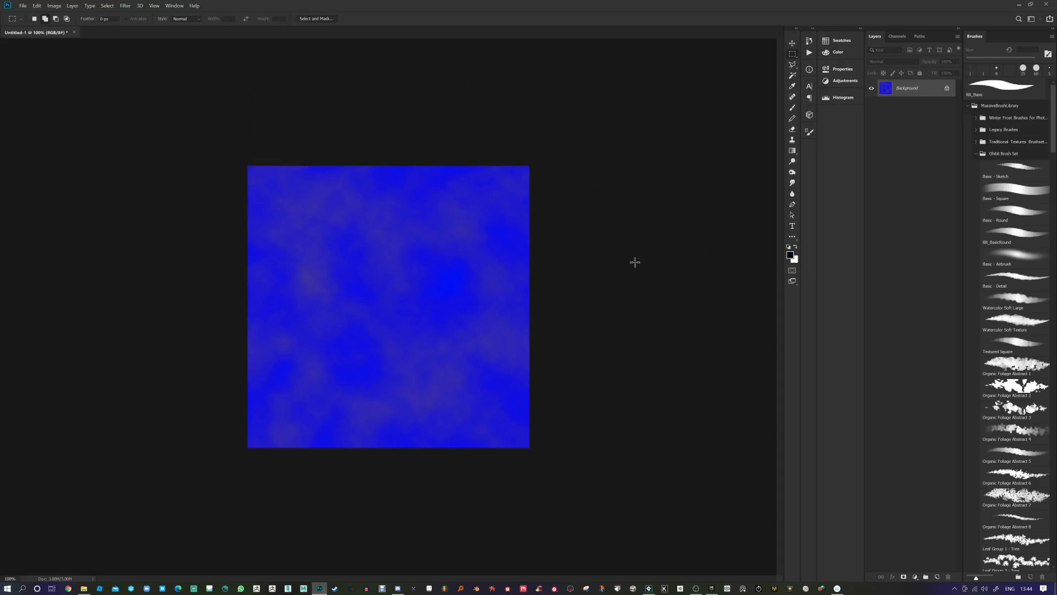
pyautogui.press('x')
pyautogui.press('x')
pyautogui.press('x')
pyautogui.press('x')
pyautogui.press('x')
pyautogui.press('x')
pyautogui.press('x')
# Step: Re-render Clouds so the canvas holds a black-and-white cloud texture, then bring up Offset
pyautogui.click(126, 7)
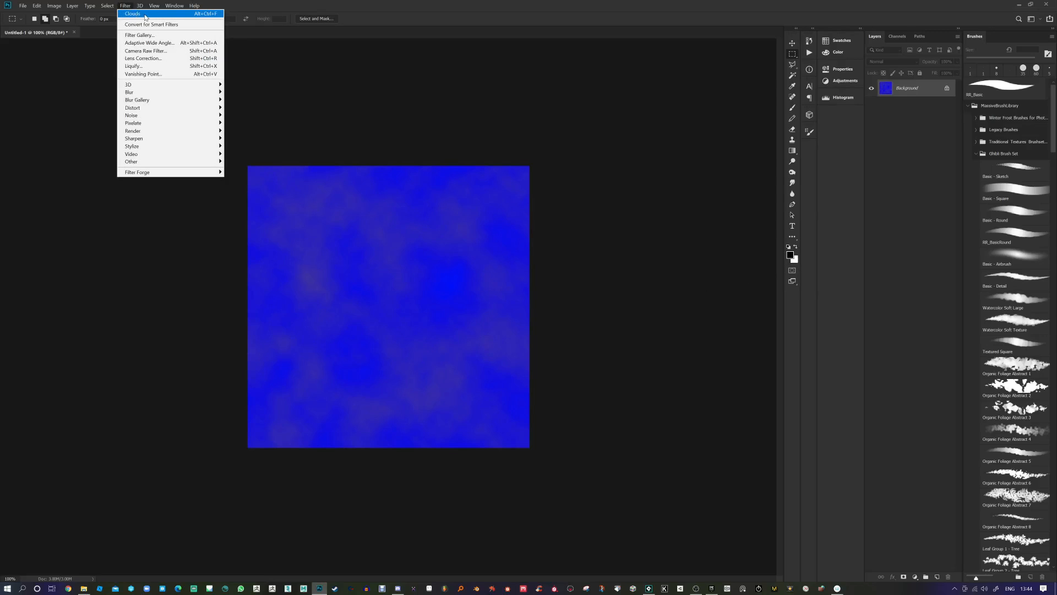
pyautogui.moveTo(154, 132)
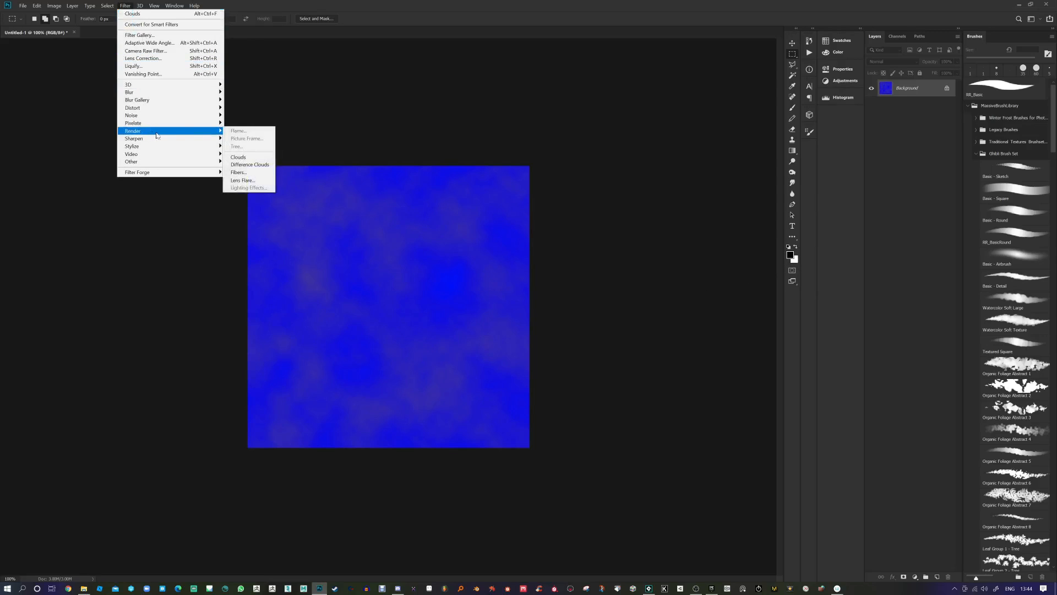
pyautogui.click(247, 158)
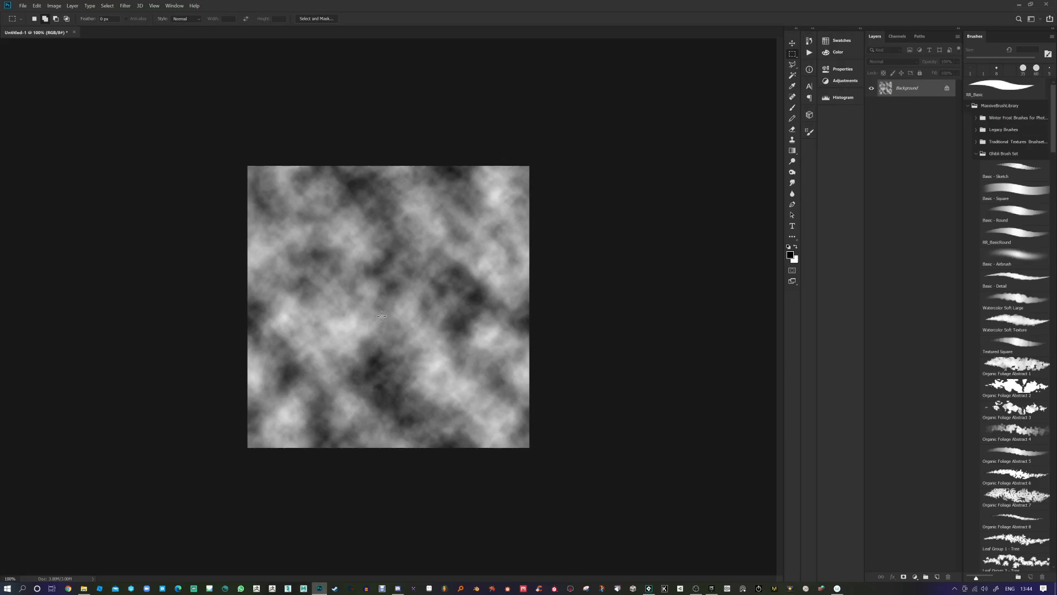
pyautogui.click(123, 8)
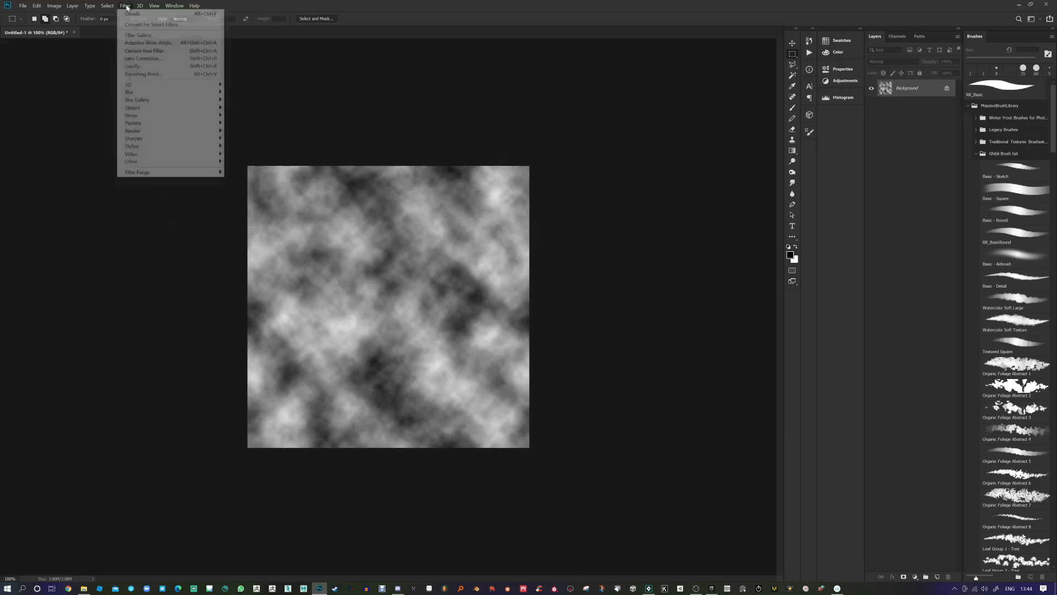
pyautogui.moveTo(158, 163)
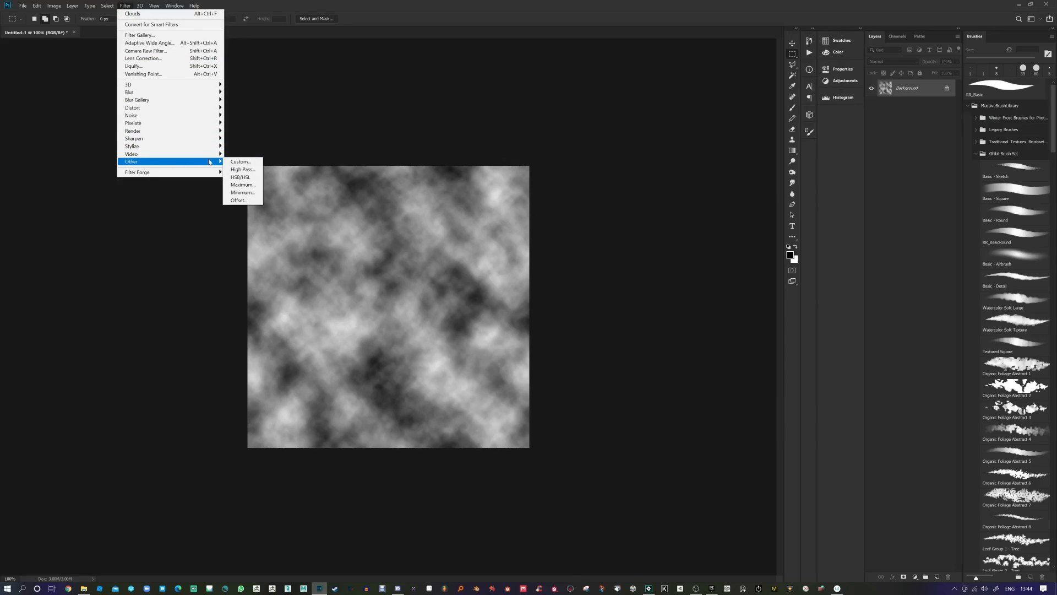
pyautogui.click(240, 200)
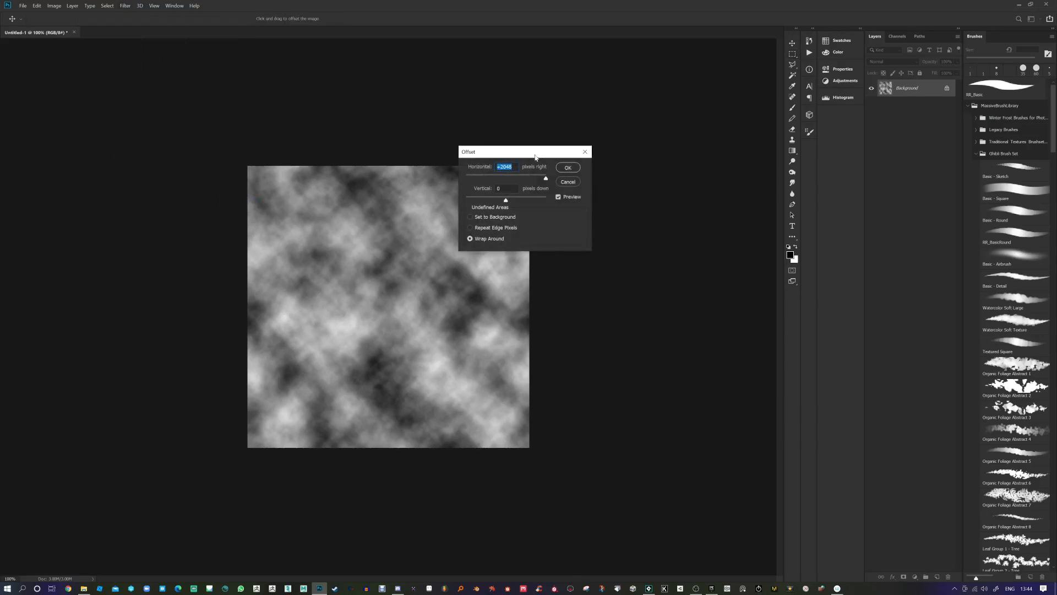
# Step: Offset the clouds +512 px horizontally and 512 px vertically with Wrap Around
pyautogui.moveTo(534, 157); pyautogui.dragTo(581, 146)
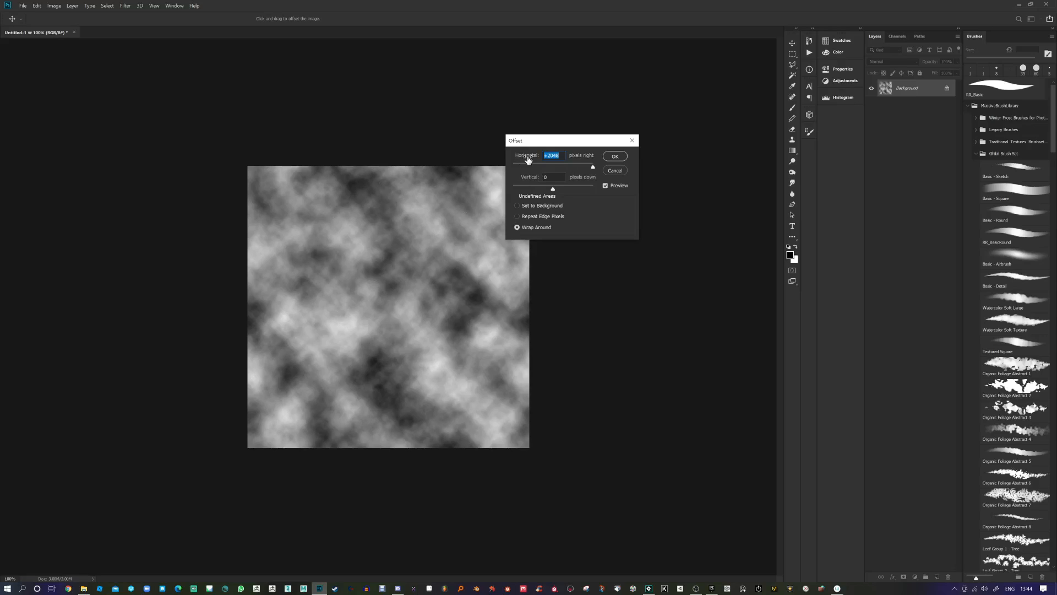
pyautogui.write('512')
pyautogui.press('Tab')
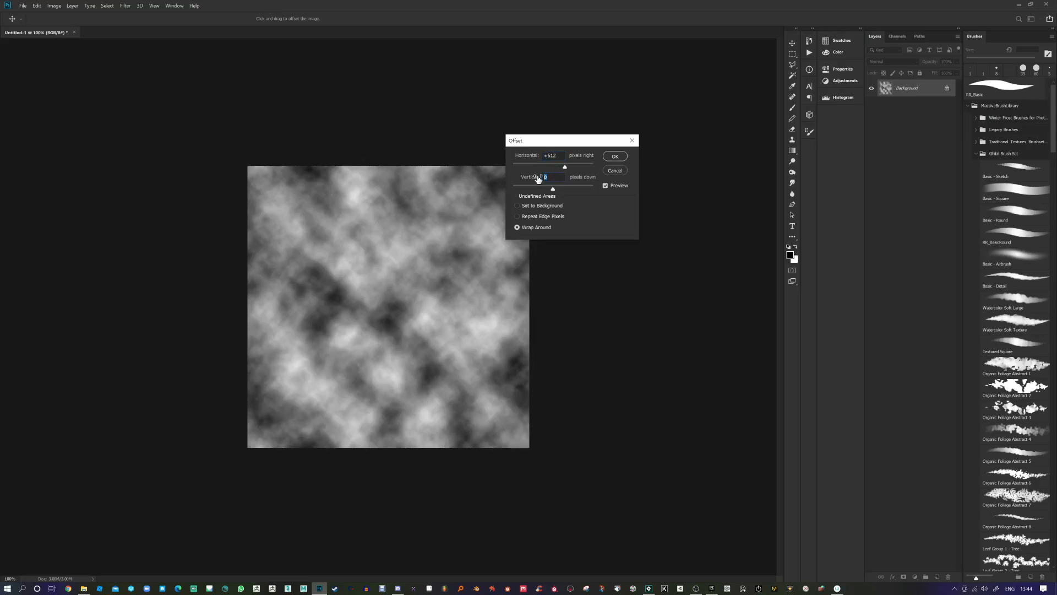
pyautogui.write('512')
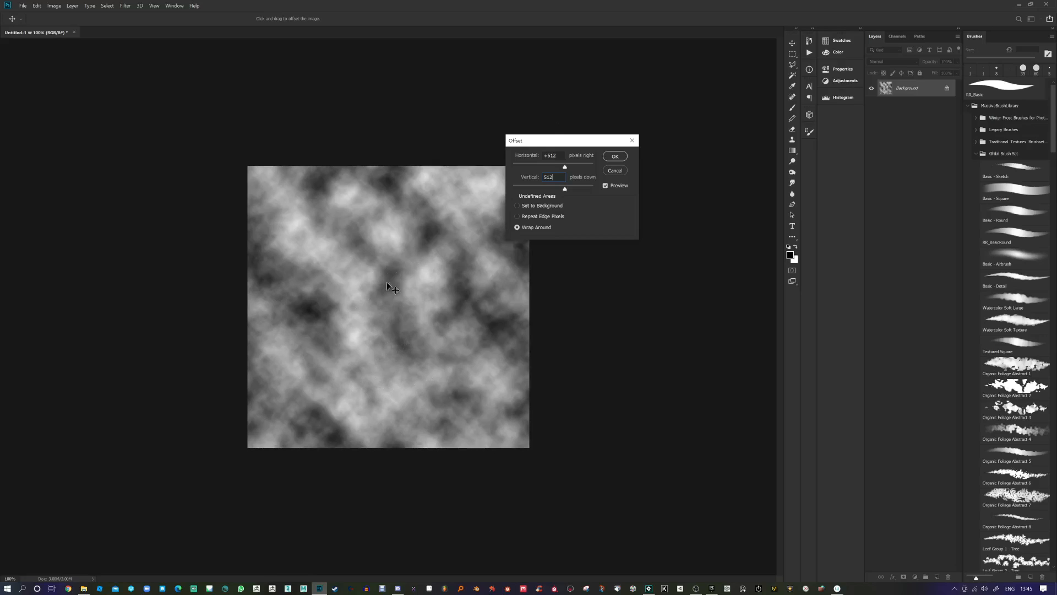
pyautogui.click(615, 155)
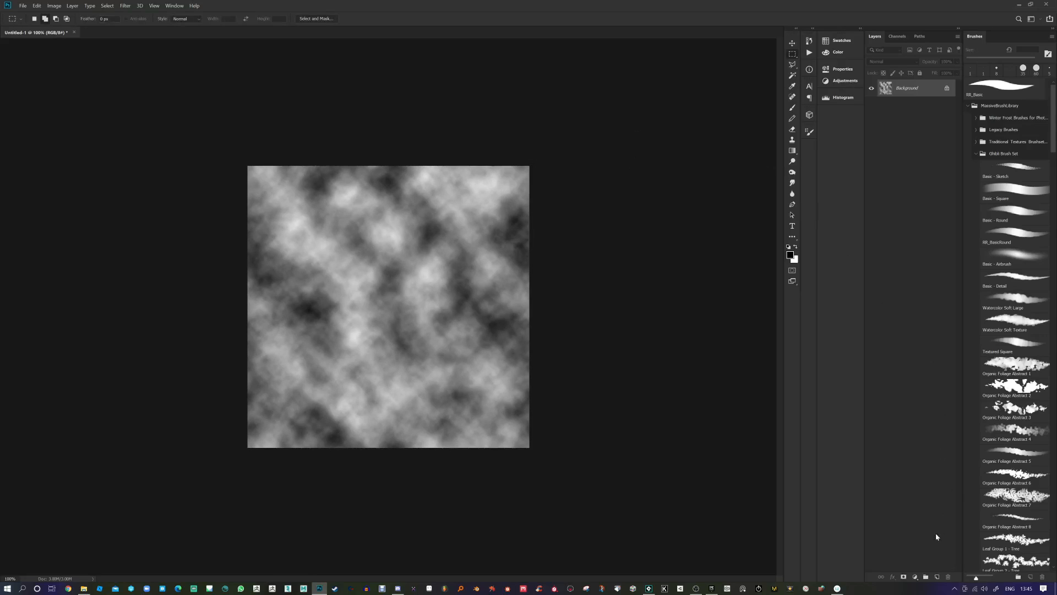
# Step: Add a new layer, hide the clouds background, and load an 80 px white brush
pyautogui.click(937, 576)
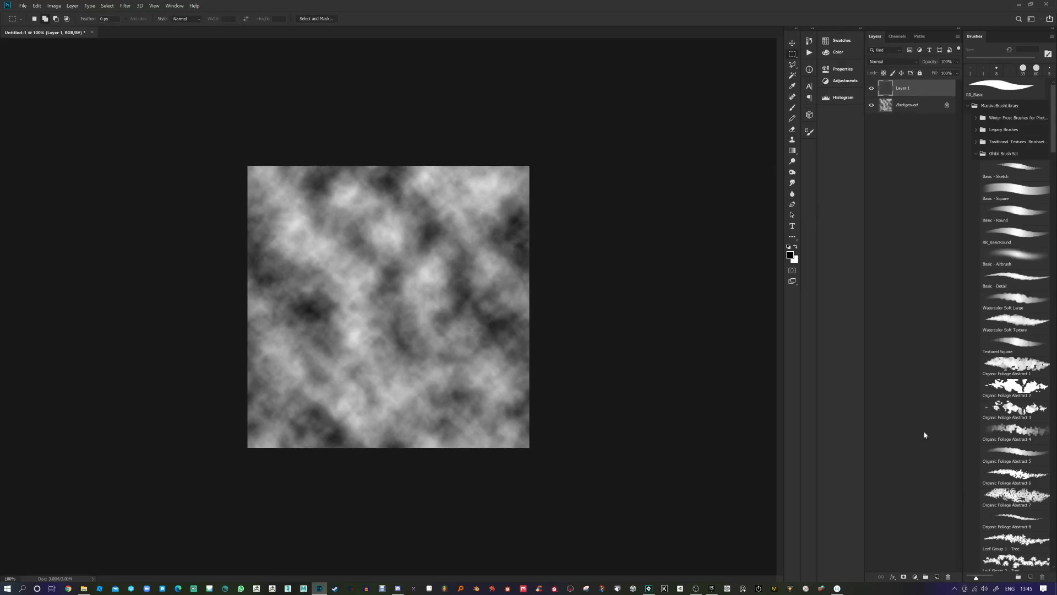
pyautogui.click(871, 105)
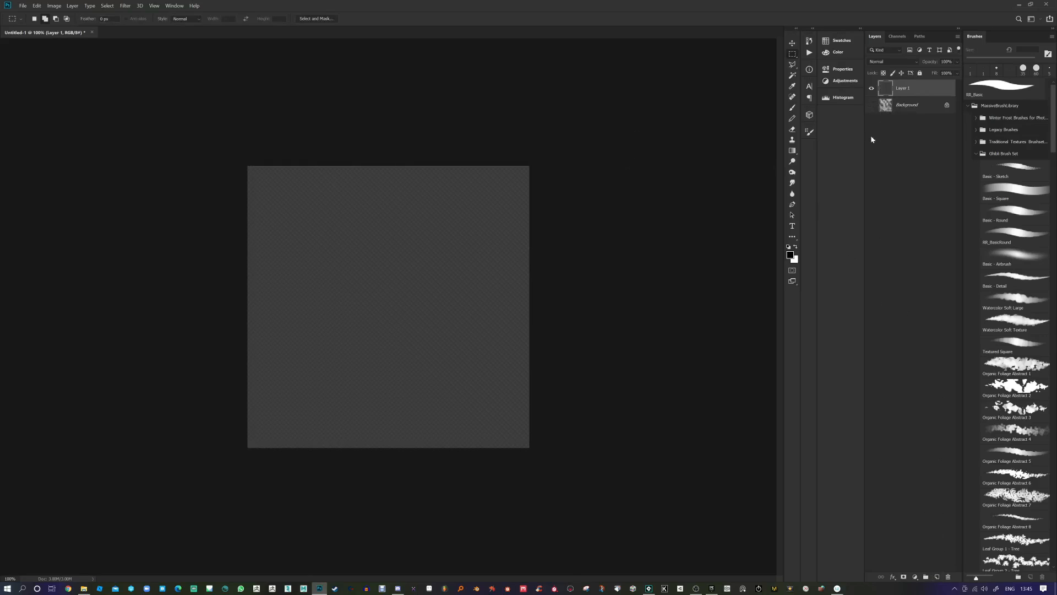
pyautogui.click(792, 109)
pyautogui.press('x')
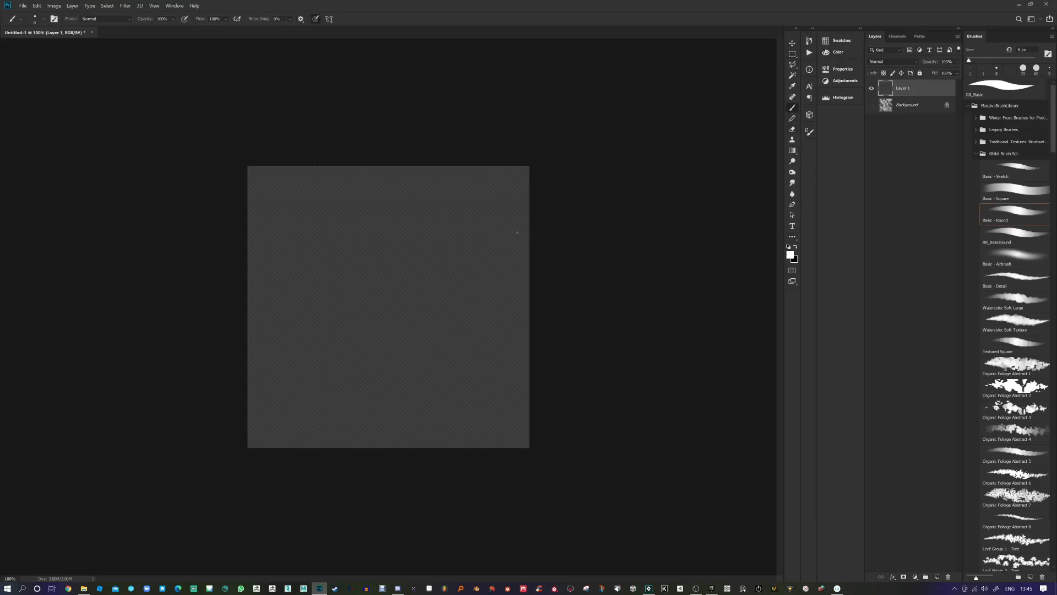
pyautogui.press(']')
pyautogui.press(']')
pyautogui.press(']')
pyautogui.press(']')
pyautogui.press(']')
pyautogui.press(']')
pyautogui.press(']')
pyautogui.press(']')
# Step: Paint about ten thick white rings and arcs, several crossing the canvas edges
pyautogui.moveTo(539, 219); pyautogui.dragTo(535, 300)
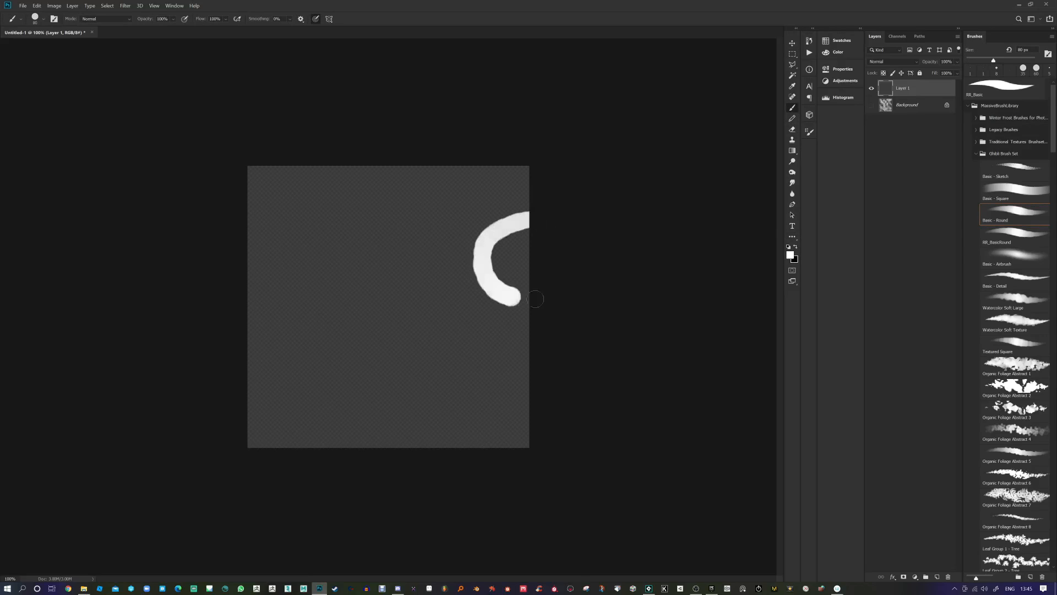
pyautogui.moveTo(237, 218)
pyautogui.mouseDown()
pyautogui.moveTo(299, 300)
pyautogui.moveTo(238, 327)
pyautogui.mouseUp()
pyautogui.moveTo(410, 263); pyautogui.dragTo(388, 275)
pyautogui.moveTo(300, 464); pyautogui.dragTo(402, 457)
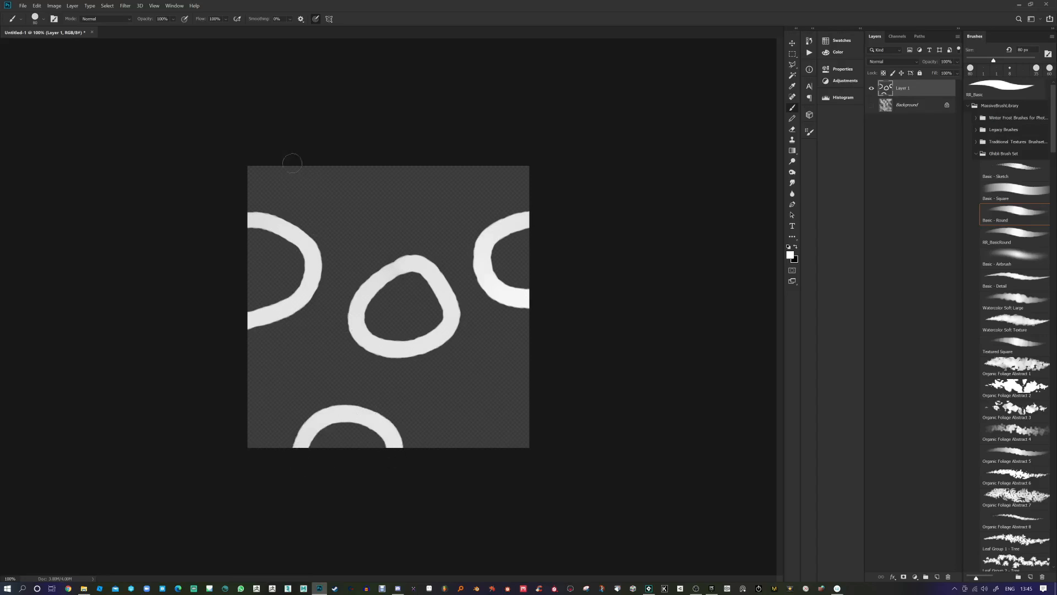
pyautogui.moveTo(288, 158)
pyautogui.mouseDown()
pyautogui.moveTo(353, 205)
pyautogui.moveTo(388, 169)
pyautogui.mouseUp()
pyautogui.moveTo(453, 387); pyautogui.dragTo(448, 377)
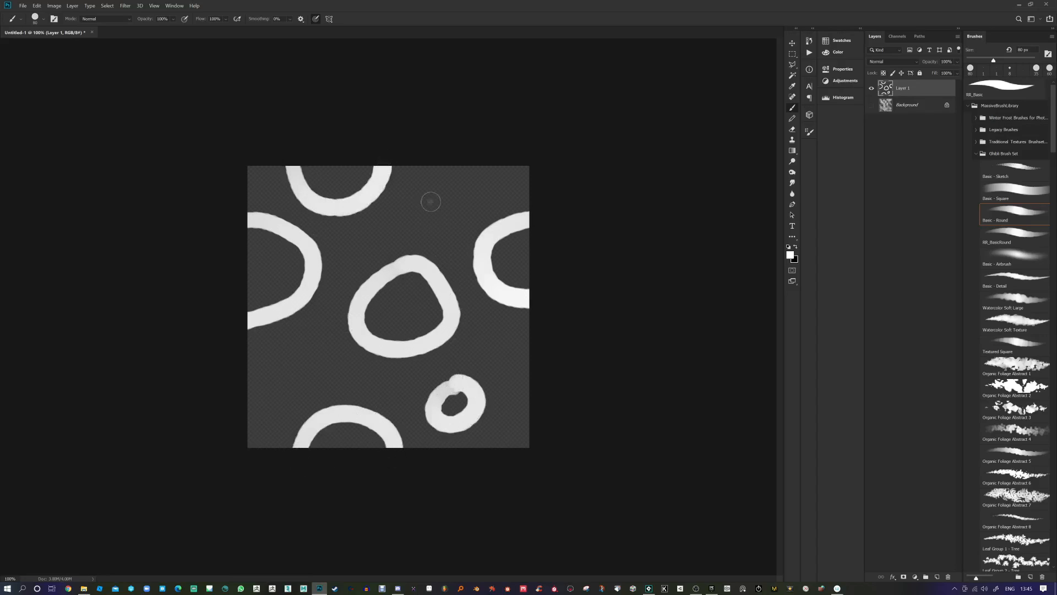
pyautogui.moveTo(429, 198); pyautogui.dragTo(425, 194)
pyautogui.moveTo(289, 347)
pyautogui.mouseDown()
pyautogui.moveTo(277, 368)
pyautogui.moveTo(288, 346)
pyautogui.mouseUp()
pyautogui.moveTo(366, 315)
pyautogui.mouseDown()
pyautogui.moveTo(366, 375)
pyautogui.moveTo(330, 322)
pyautogui.mouseUp()
pyautogui.moveTo(403, 262); pyautogui.dragTo(393, 267)
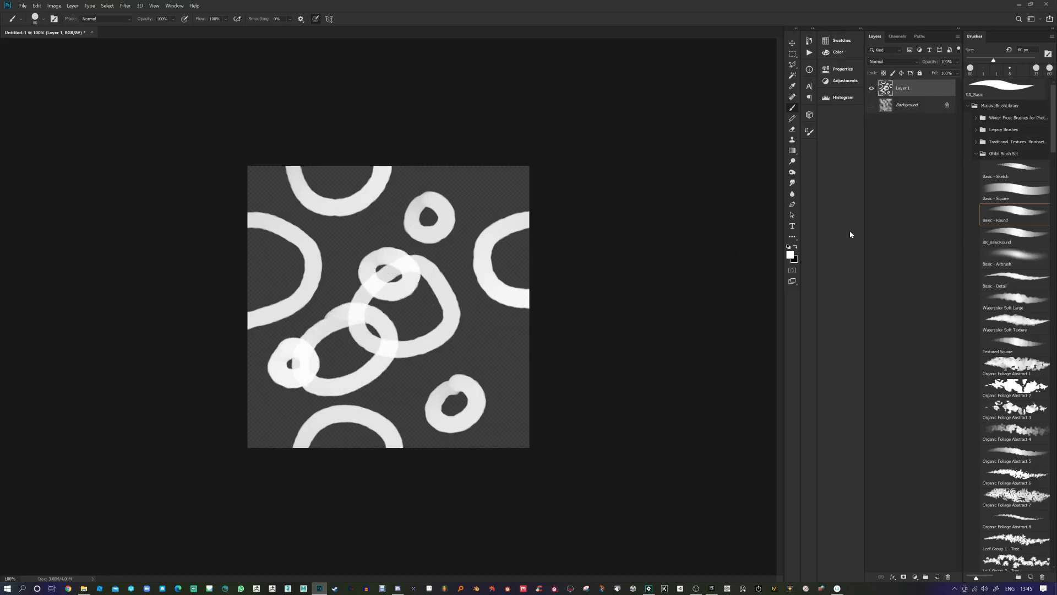
pyautogui.click(126, 6)
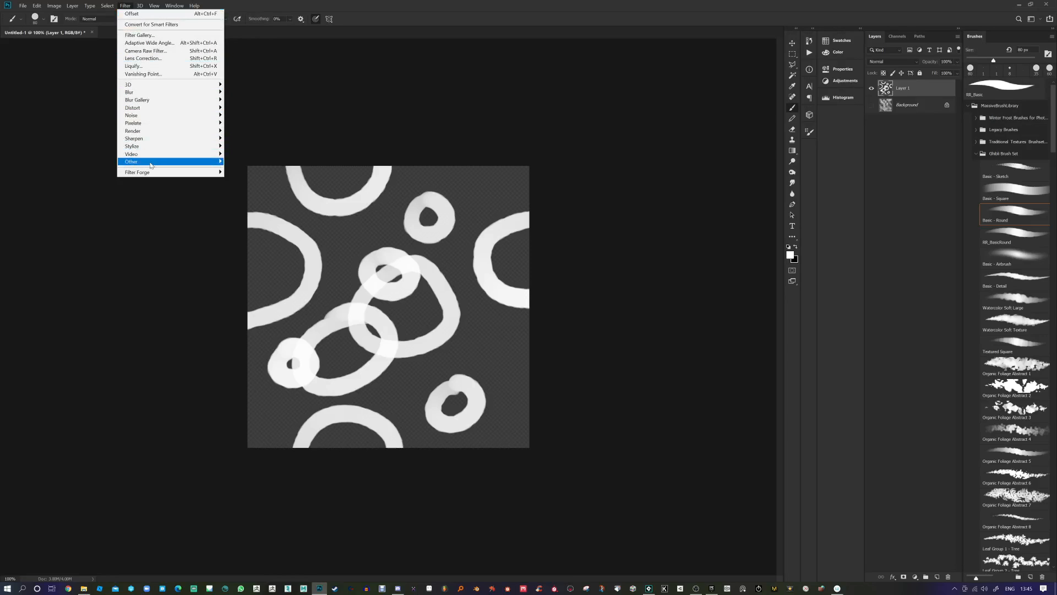
# Step: Try reapplying the Offset to the rings, then undo it
pyautogui.moveTo(151, 162)
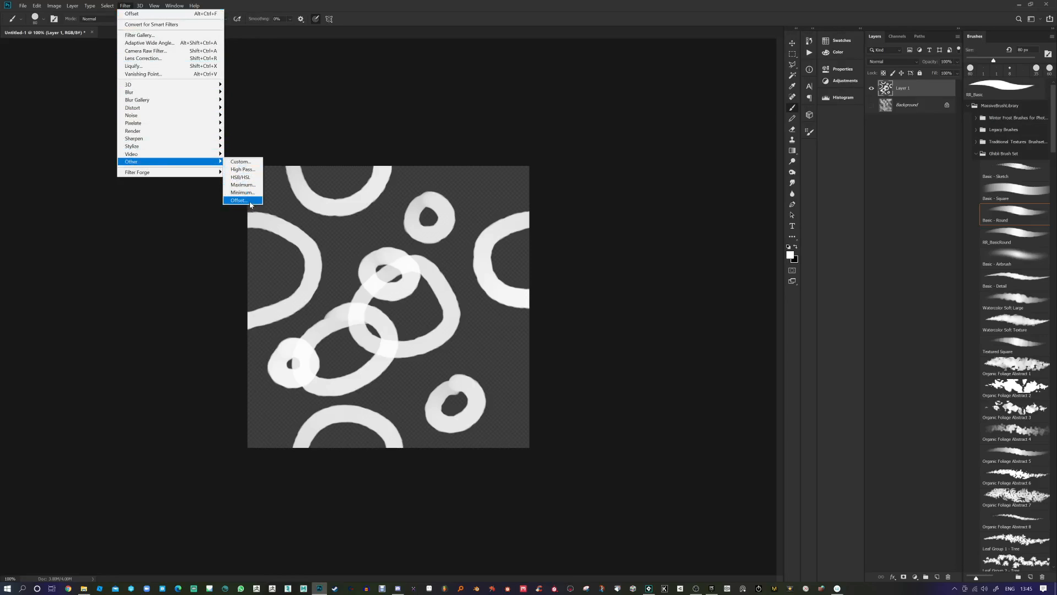
pyautogui.click(151, 15)
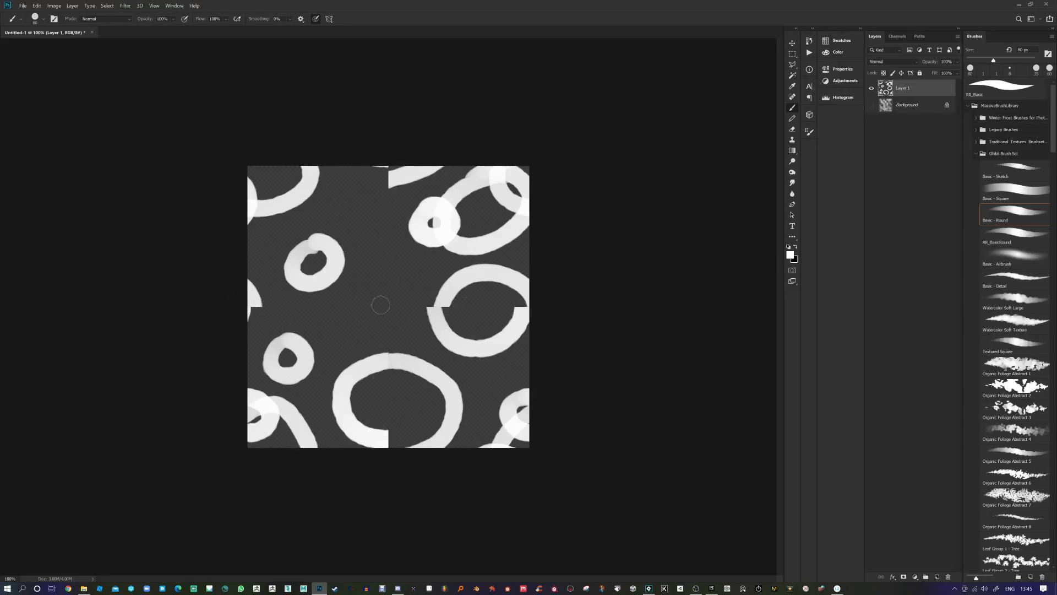
pyautogui.hotkey('ctrl', 'z')
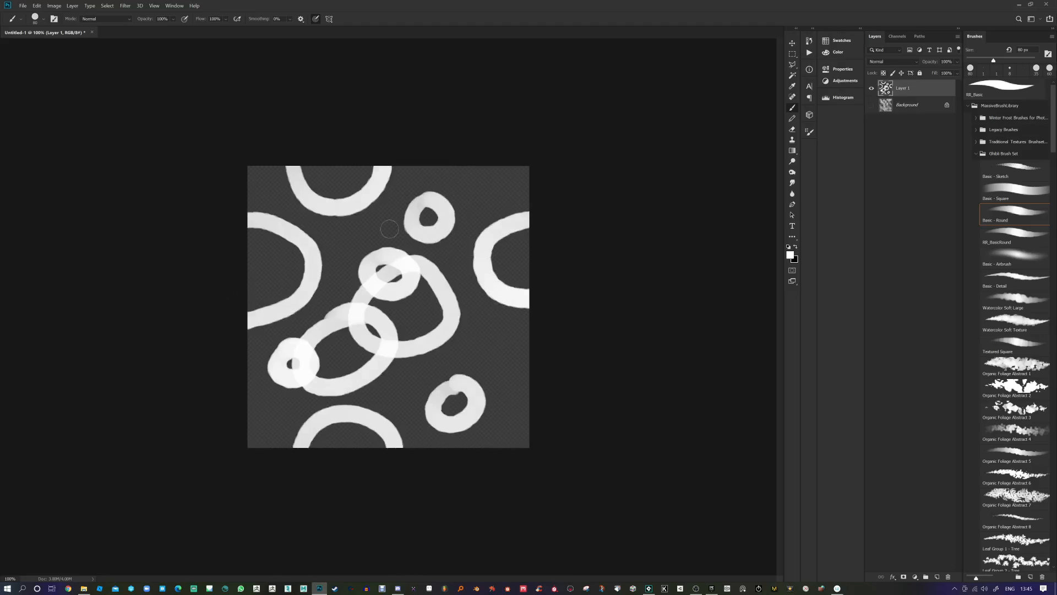
# Step: Paint white fills into the gaps along the edges and corners of the ring pattern
pyautogui.moveTo(379, 195); pyautogui.dragTo(398, 220)
pyautogui.moveTo(519, 165)
pyautogui.mouseDown()
pyautogui.moveTo(501, 174)
pyautogui.moveTo(522, 182)
pyautogui.mouseUp()
pyautogui.moveTo(545, 357)
pyautogui.mouseDown()
pyautogui.moveTo(523, 394)
pyautogui.moveTo(519, 365)
pyautogui.mouseUp()
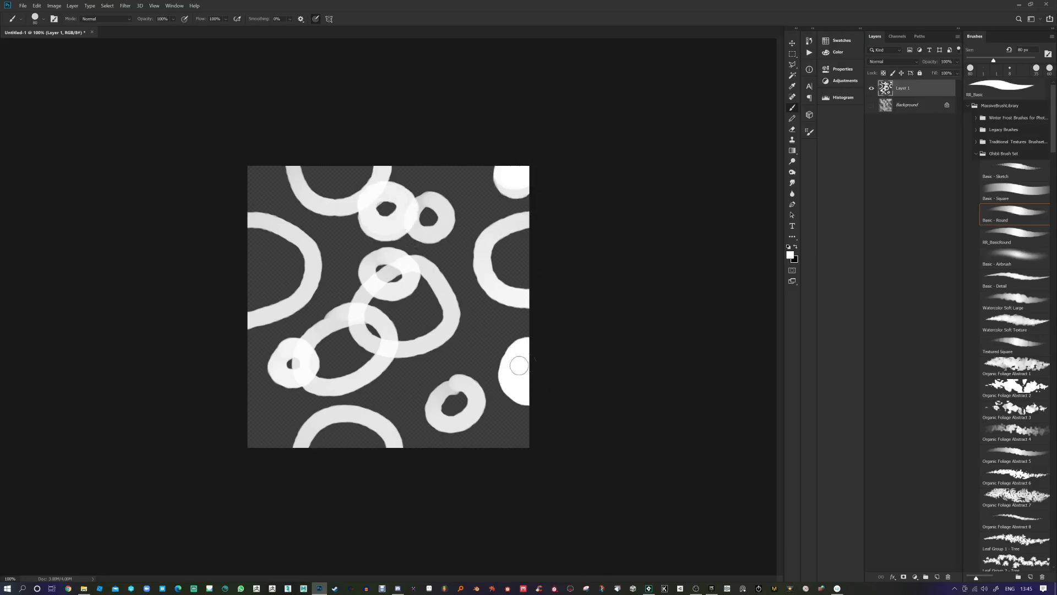
pyautogui.moveTo(236, 359); pyautogui.dragTo(244, 388)
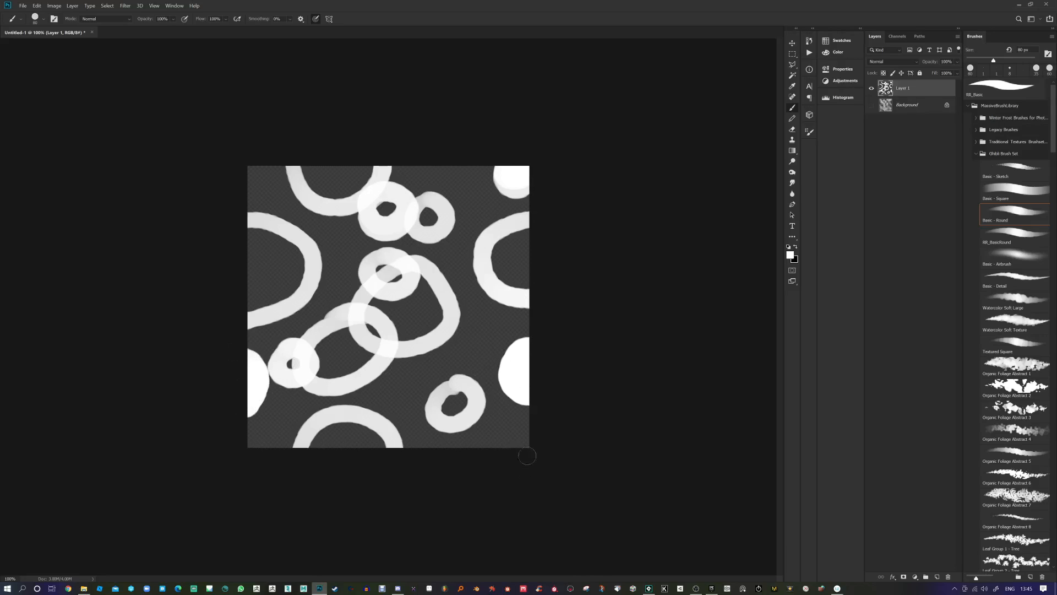
pyautogui.moveTo(526, 455); pyautogui.dragTo(518, 433)
pyautogui.moveTo(245, 161); pyautogui.dragTo(258, 155)
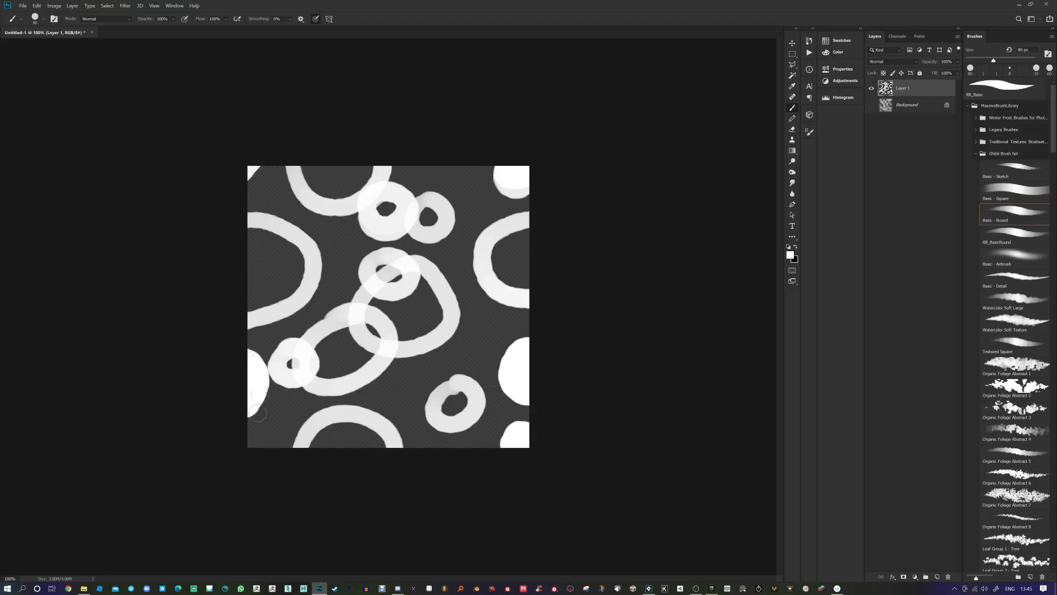
pyautogui.moveTo(257, 413)
pyautogui.mouseDown()
pyautogui.moveTo(243, 439)
pyautogui.moveTo(258, 463)
pyautogui.mouseUp()
# Step: Reapply the Offset, touch up the centre seam, and duplicate the ring layer
pyautogui.click(123, 10)
pyautogui.click(128, 15)
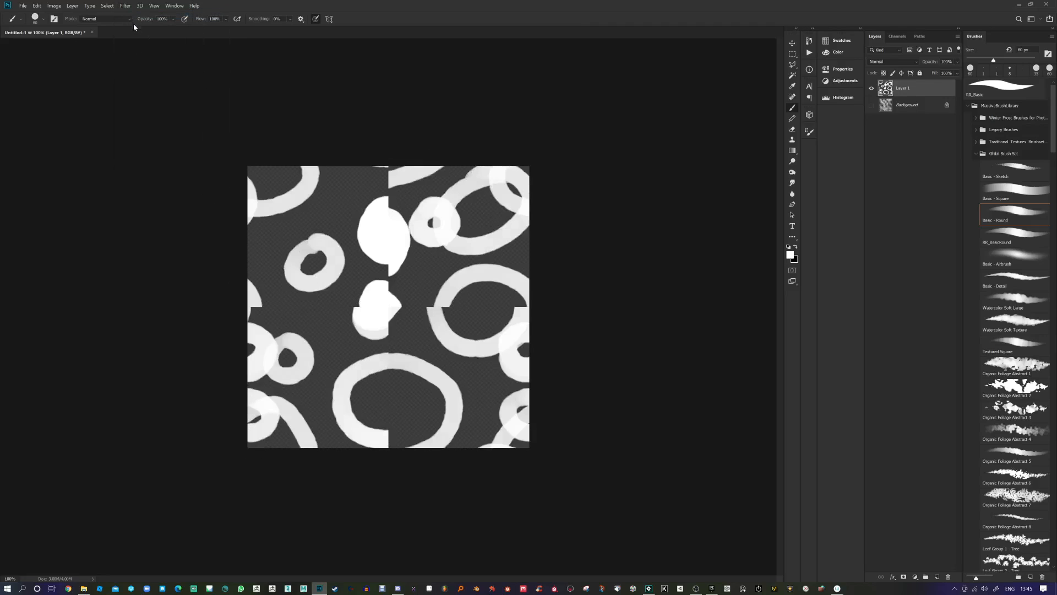
pyautogui.moveTo(393, 230); pyautogui.dragTo(389, 245)
pyautogui.moveTo(914, 89); pyautogui.dragTo(942, 575)
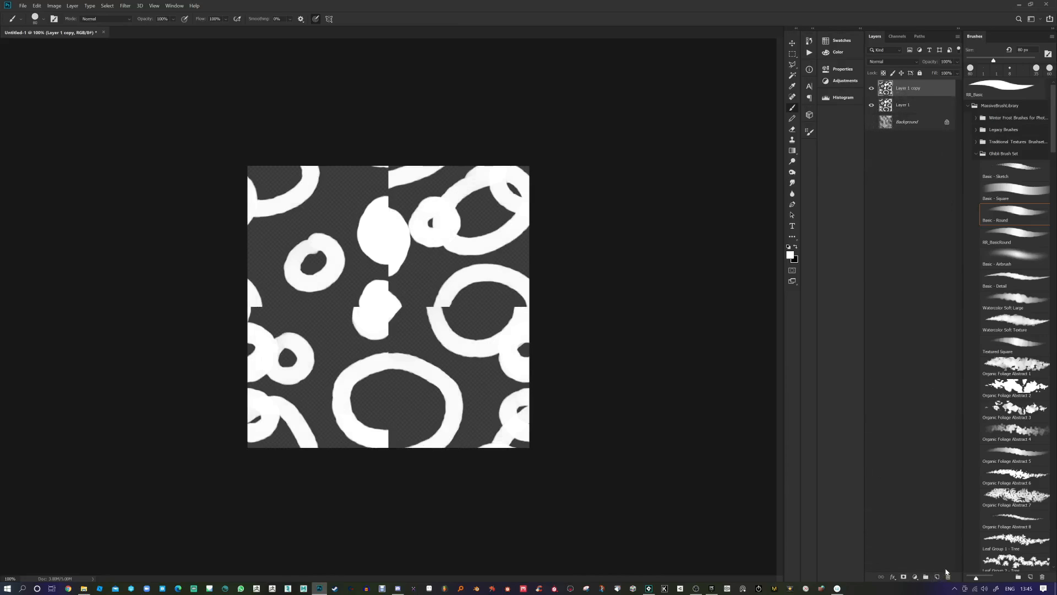
# Step: Delete the duplicated and original ring layers, hide the clouds, and shrink the brush to 50 px
pyautogui.click(948, 575)
pyautogui.moveTo(913, 90)
pyautogui.mouseDown()
pyautogui.moveTo(951, 397)
pyautogui.moveTo(948, 576)
pyautogui.mouseUp()
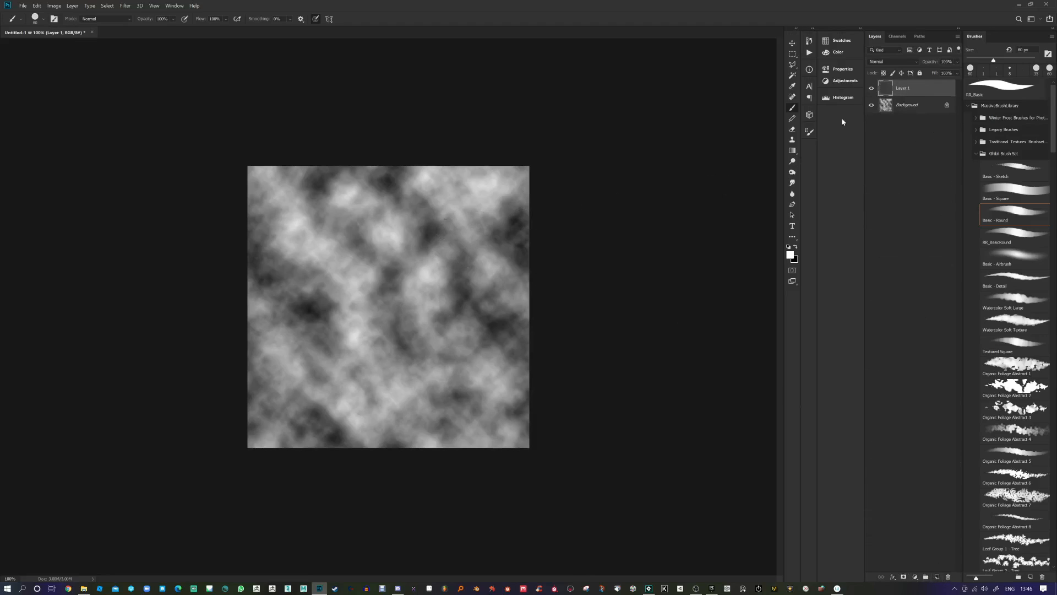
pyautogui.click(871, 106)
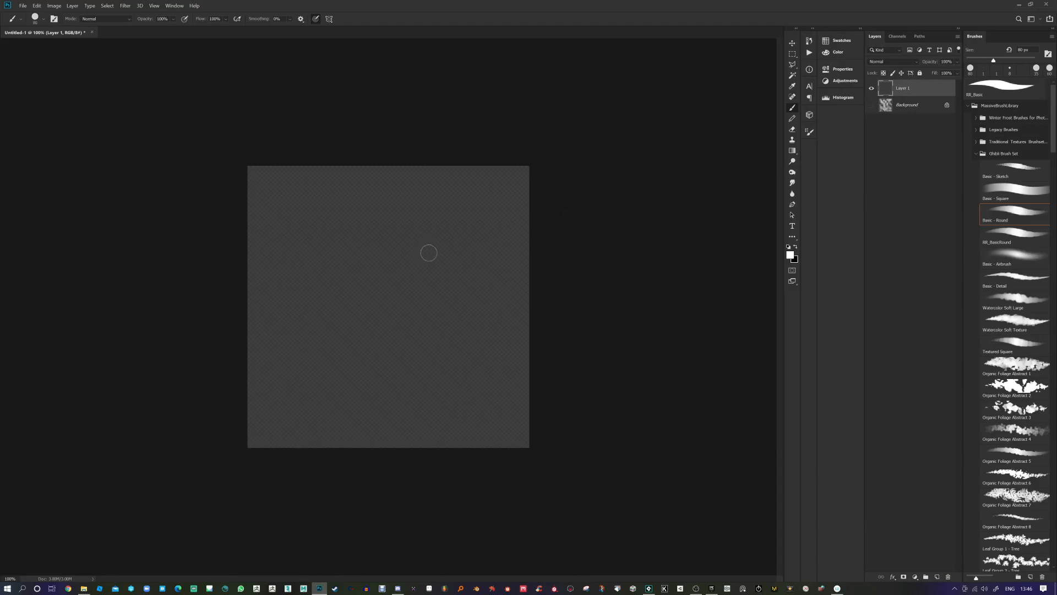
pyautogui.press('[')
pyautogui.press('[')
pyautogui.press('[')
# Step: Paint four new white rings on the empty transparent layer
pyautogui.moveTo(456, 219)
pyautogui.mouseDown()
pyautogui.moveTo(404, 249)
pyautogui.moveTo(465, 268)
pyautogui.moveTo(447, 208)
pyautogui.mouseUp()
pyautogui.moveTo(332, 223)
pyautogui.mouseDown()
pyautogui.moveTo(310, 247)
pyautogui.moveTo(329, 220)
pyautogui.mouseUp()
pyautogui.moveTo(311, 322)
pyautogui.mouseDown()
pyautogui.moveTo(281, 358)
pyautogui.moveTo(305, 325)
pyautogui.moveTo(361, 302)
pyautogui.mouseUp()
pyautogui.moveTo(472, 317)
pyautogui.mouseDown()
pyautogui.moveTo(451, 333)
pyautogui.moveTo(499, 360)
pyautogui.moveTo(453, 319)
pyautogui.mouseUp()
# Step: Wrap the tile with Offset and paint four more rings in the empty areas
pyautogui.click(130, 6)
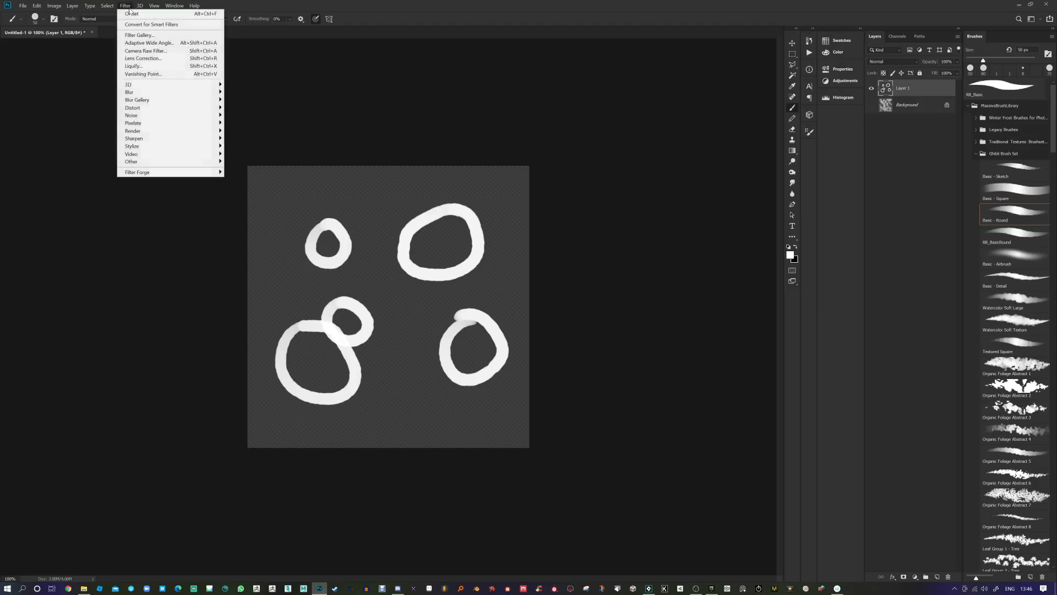
pyautogui.click(131, 16)
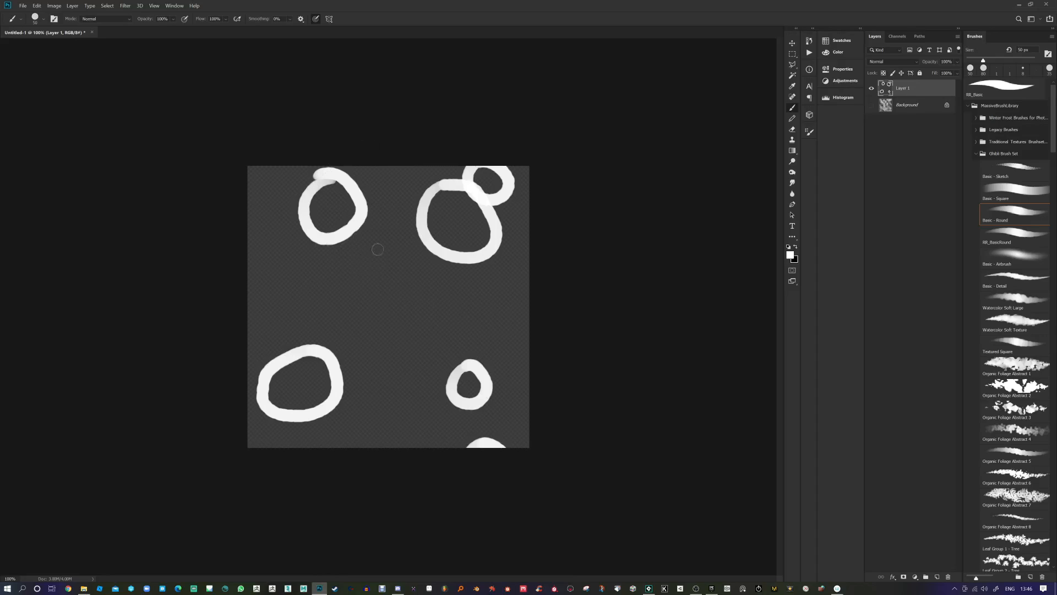
pyautogui.moveTo(377, 242)
pyautogui.mouseDown()
pyautogui.moveTo(365, 290)
pyautogui.moveTo(379, 241)
pyautogui.mouseUp()
pyautogui.moveTo(300, 265)
pyautogui.mouseDown()
pyautogui.moveTo(304, 303)
pyautogui.moveTo(302, 265)
pyautogui.mouseUp()
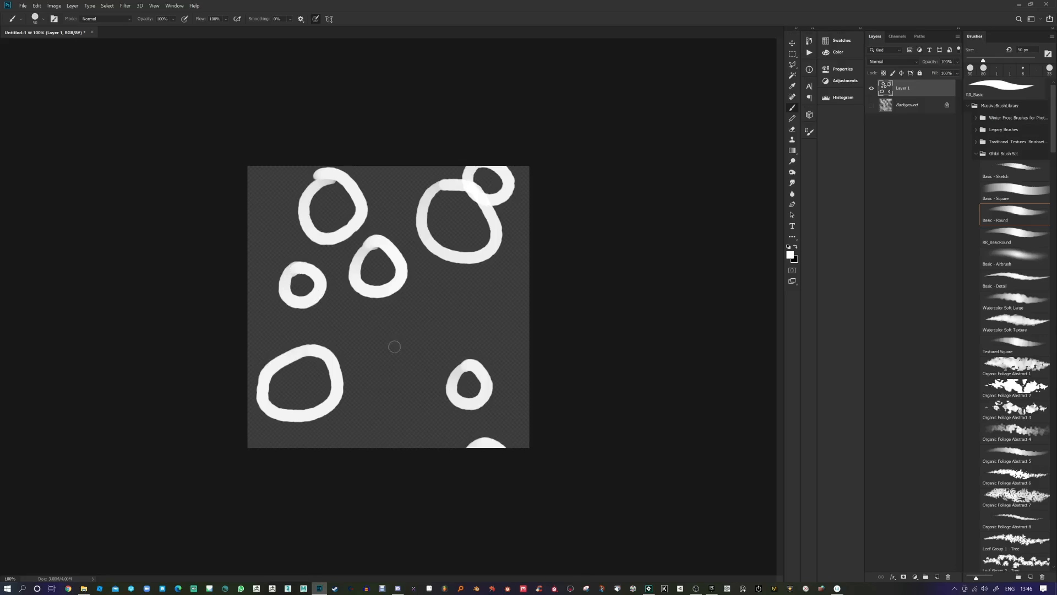
pyautogui.moveTo(380, 326)
pyautogui.mouseDown()
pyautogui.moveTo(333, 399)
pyautogui.moveTo(375, 323)
pyautogui.mouseUp()
pyautogui.moveTo(451, 309)
pyautogui.mouseDown()
pyautogui.moveTo(471, 339)
pyautogui.moveTo(489, 282)
pyautogui.moveTo(506, 318)
pyautogui.moveTo(484, 279)
pyautogui.mouseUp()
# Step: Offset the tile again and add two rings and a small filled dot near the centre
pyautogui.click(125, 6)
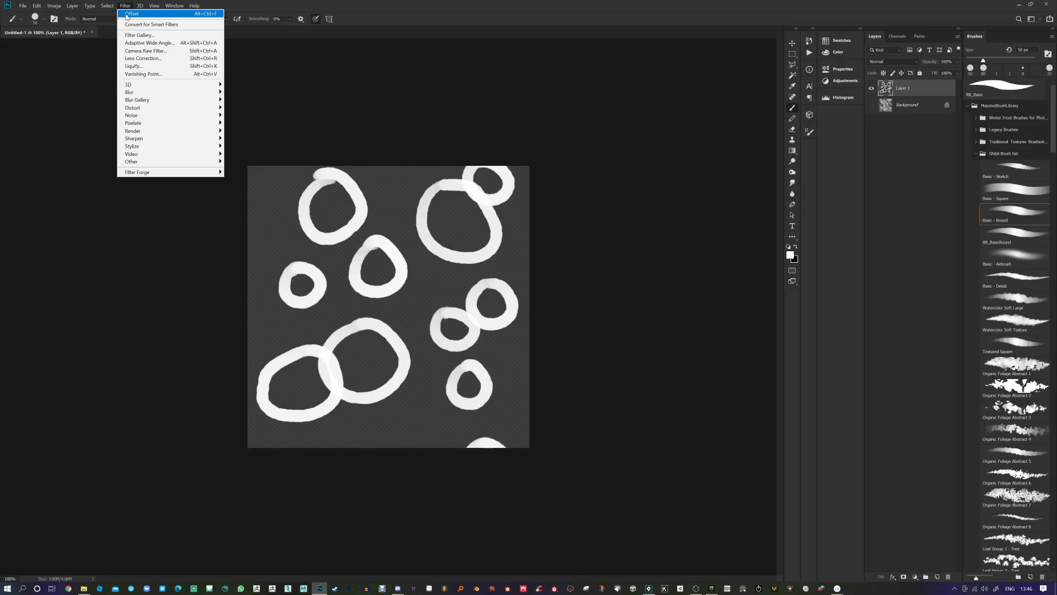
pyautogui.click(127, 14)
pyautogui.moveTo(403, 290)
pyautogui.mouseDown()
pyautogui.moveTo(378, 311)
pyautogui.moveTo(435, 337)
pyautogui.moveTo(404, 288)
pyautogui.mouseUp()
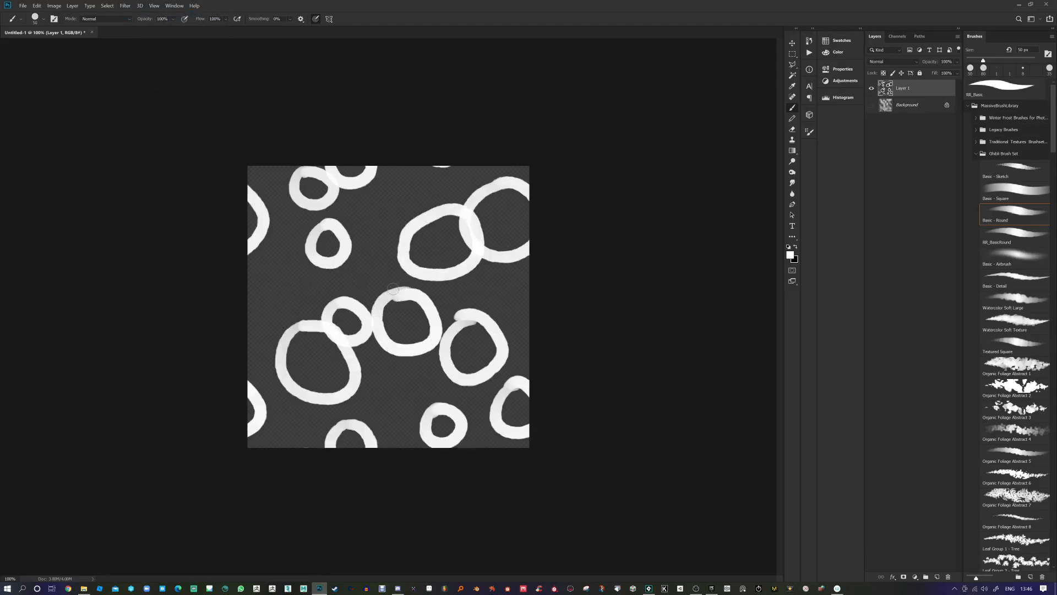
pyautogui.moveTo(341, 251)
pyautogui.mouseDown()
pyautogui.moveTo(356, 289)
pyautogui.moveTo(319, 258)
pyautogui.mouseUp()
pyautogui.moveTo(397, 230); pyautogui.dragTo(402, 234)
pyautogui.moveTo(407, 181)
pyautogui.mouseDown()
pyautogui.moveTo(362, 229)
pyautogui.moveTo(386, 224)
pyautogui.mouseUp()
# Step: Paint two tilted squares, one on the right and one near the bottom
pyautogui.moveTo(472, 280); pyautogui.dragTo(460, 315)
pyautogui.moveTo(472, 275)
pyautogui.mouseDown()
pyautogui.moveTo(504, 282)
pyautogui.moveTo(501, 318)
pyautogui.mouseUp()
pyautogui.moveTo(461, 317); pyautogui.dragTo(496, 322)
pyautogui.moveTo(375, 385); pyautogui.dragTo(390, 413)
pyautogui.moveTo(374, 383)
pyautogui.mouseDown()
pyautogui.moveTo(388, 408)
pyautogui.moveTo(419, 394)
pyautogui.mouseUp()
pyautogui.moveTo(419, 395); pyautogui.dragTo(389, 413)
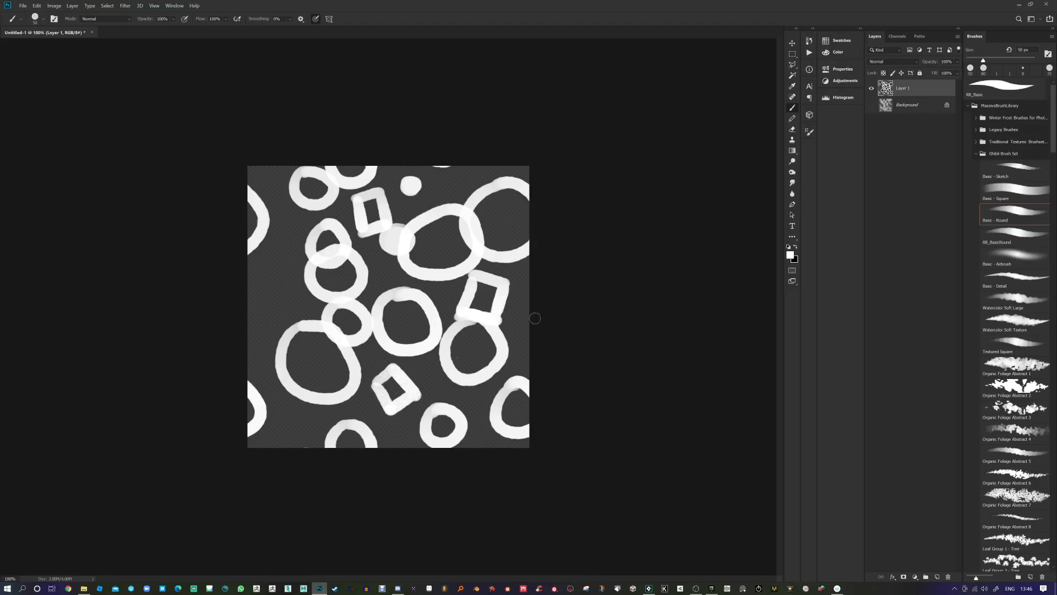
# Step: Offset the tile and paint four diagonal and vertical bars around the centre
pyautogui.click(125, 7)
pyautogui.click(128, 15)
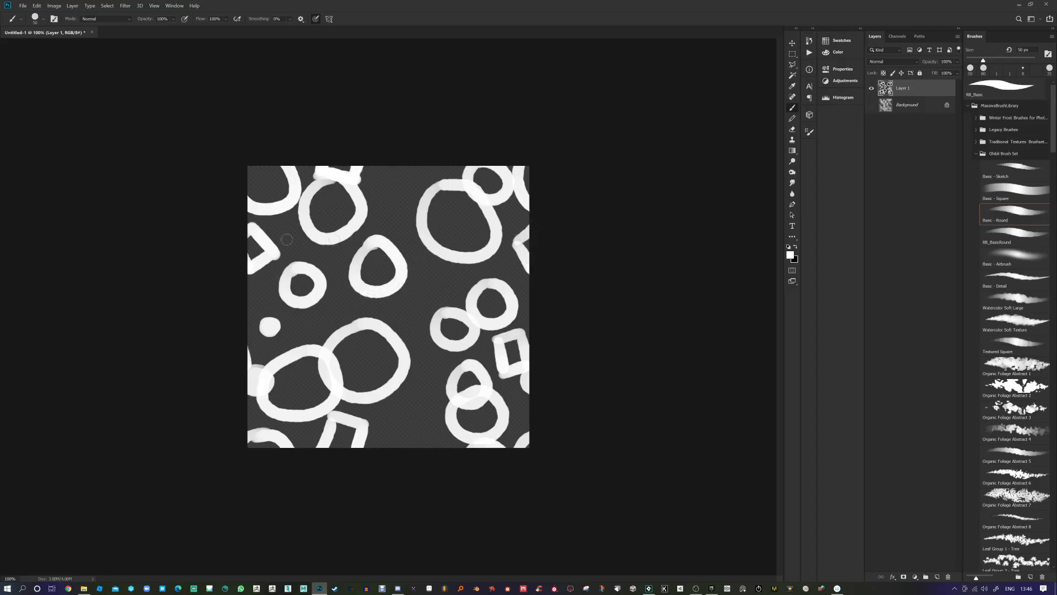
pyautogui.moveTo(448, 273); pyautogui.dragTo(397, 313)
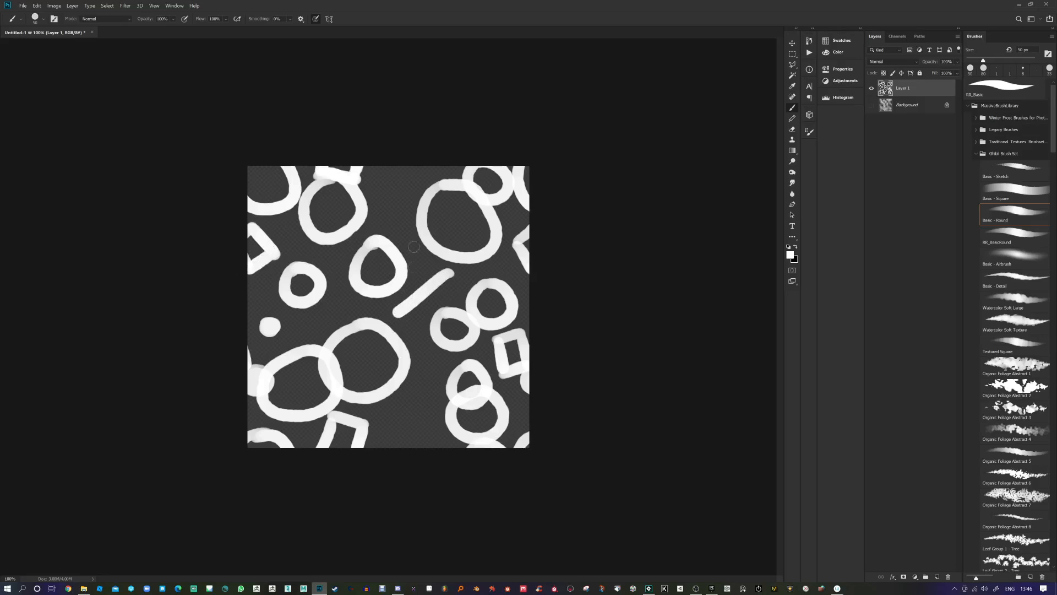
pyautogui.moveTo(377, 189); pyautogui.dragTo(402, 236)
pyautogui.moveTo(347, 302); pyautogui.dragTo(304, 330)
pyautogui.moveTo(427, 352); pyautogui.dragTo(428, 395)
# Step: Offset again and fill the gaps with two short bars, a dot and two short strokes
pyautogui.click(125, 6)
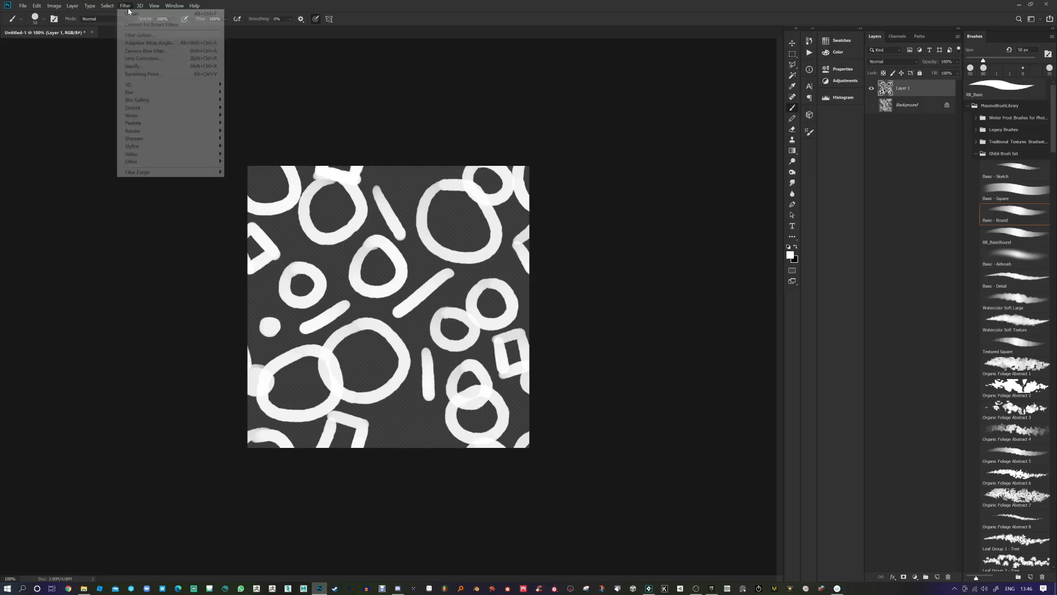
pyautogui.click(143, 17)
pyautogui.moveTo(289, 290); pyautogui.dragTo(269, 325)
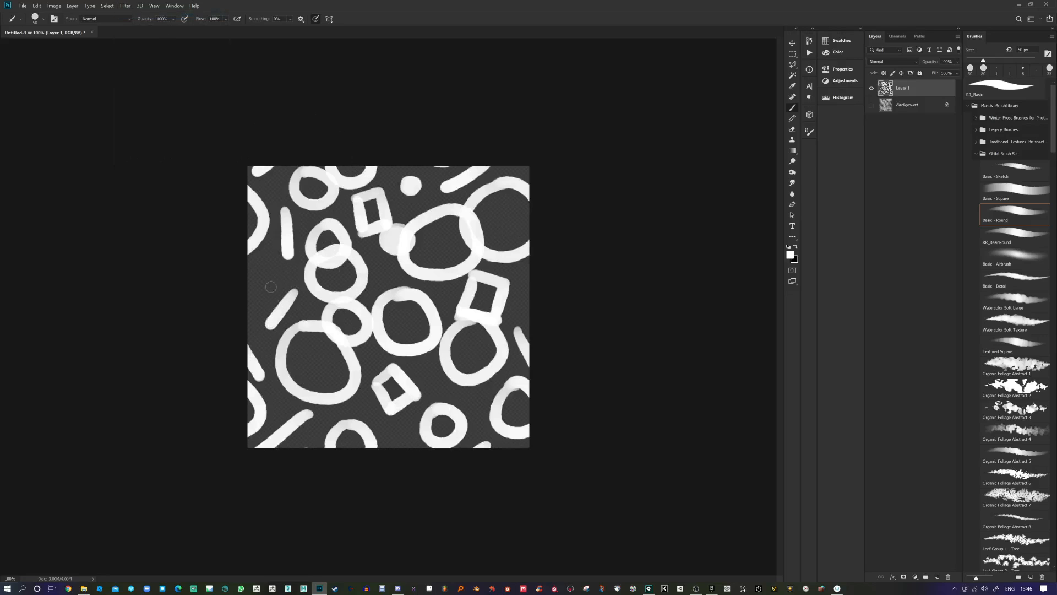
pyautogui.moveTo(264, 273); pyautogui.dragTo(275, 288)
pyautogui.click(452, 294)
pyautogui.moveTo(377, 259); pyautogui.dragTo(383, 277)
pyautogui.moveTo(431, 388); pyautogui.dragTo(424, 370)
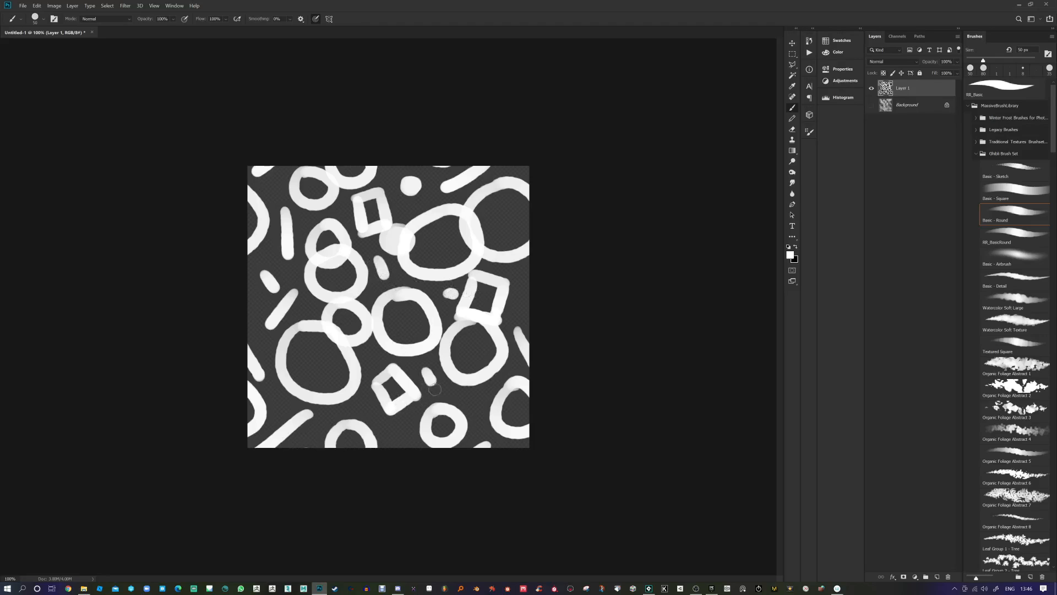
# Step: Offset to check the seams, then add short strokes and dots inside the upper rings
pyautogui.click(126, 5)
pyautogui.click(129, 16)
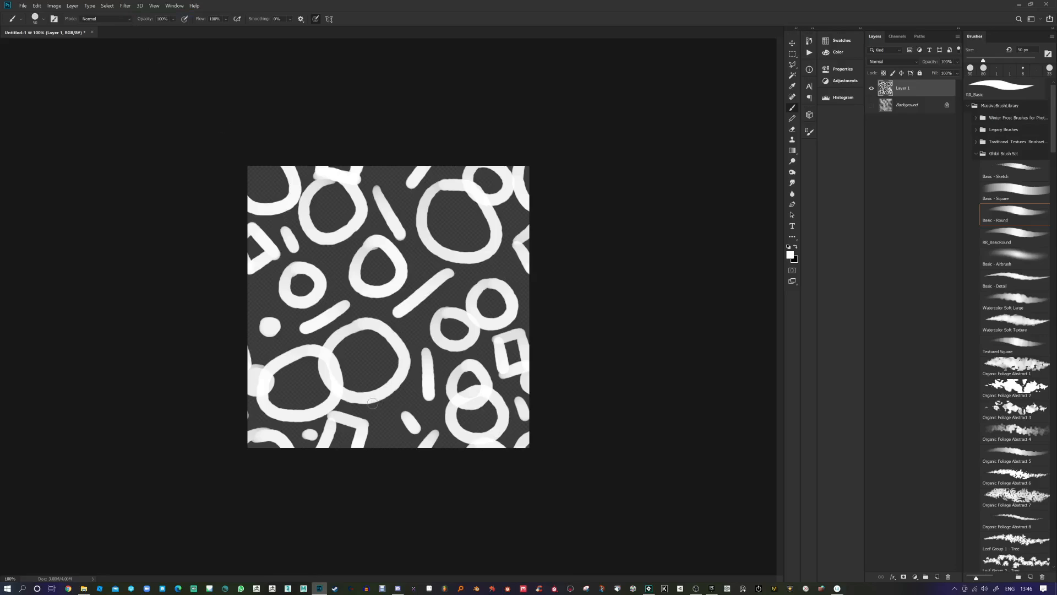
pyautogui.moveTo(382, 412); pyautogui.dragTo(393, 403)
pyautogui.moveTo(411, 328); pyautogui.dragTo(416, 341)
pyautogui.moveTo(418, 271); pyautogui.dragTo(421, 264)
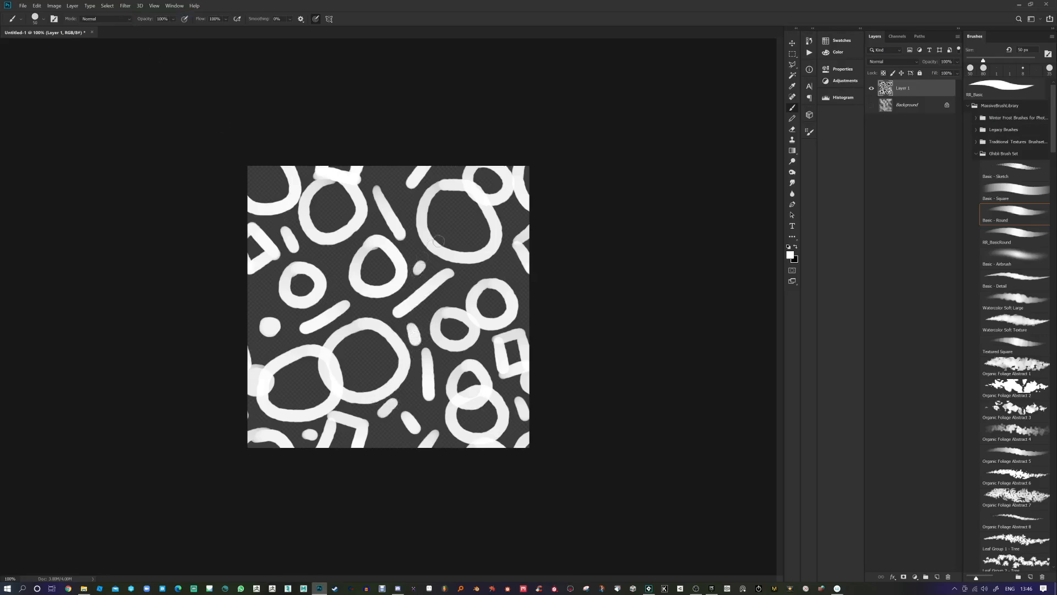
pyautogui.moveTo(457, 221); pyautogui.dragTo(458, 215)
pyautogui.moveTo(333, 197); pyautogui.dragTo(337, 201)
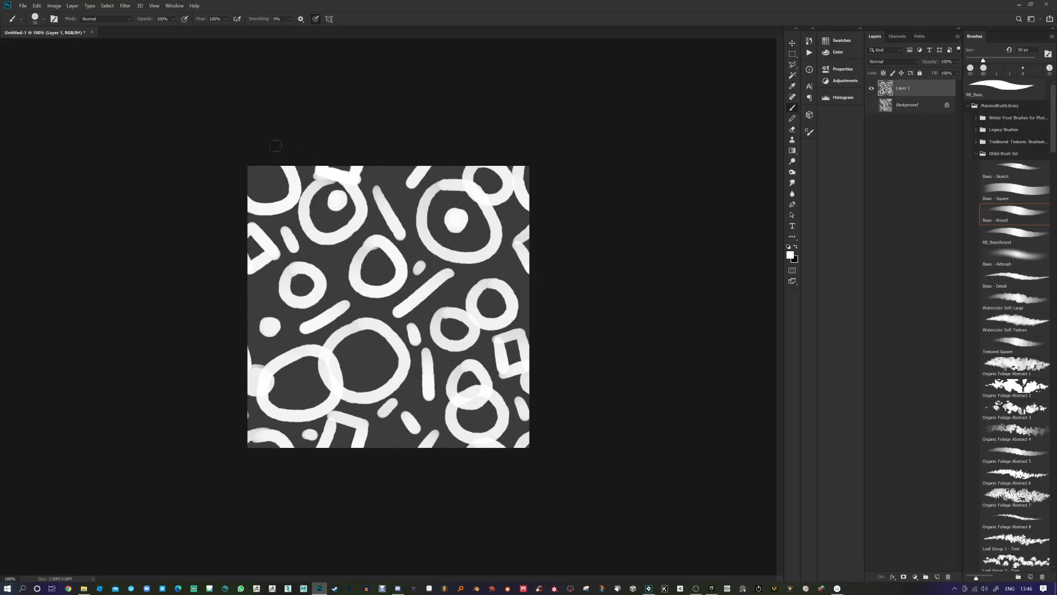
# Step: Apply a final Offset to shift the finished tileable pattern
pyautogui.click(126, 5)
pyautogui.click(129, 16)
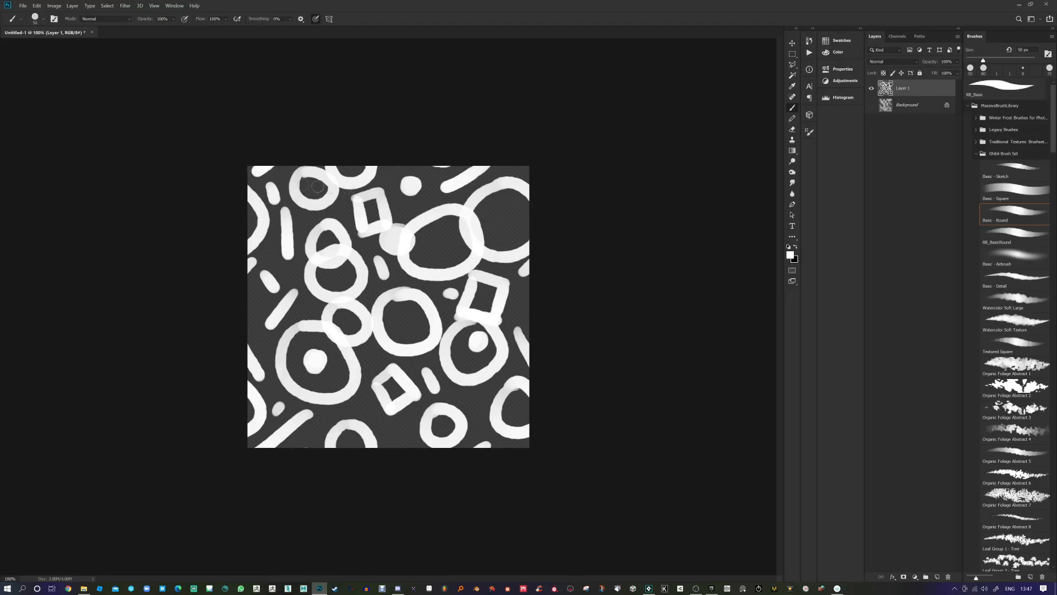
pyautogui.click(37, 7)
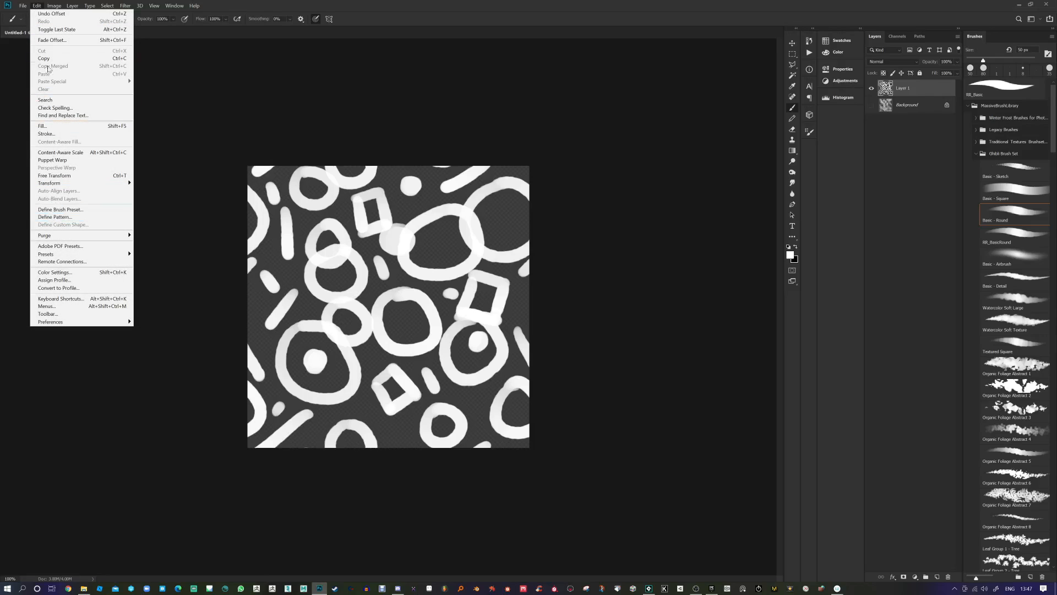
# Step: Define the tile as a pattern named 'Shapes' and create a new 4096 × 4096 px document
pyautogui.click(55, 216)
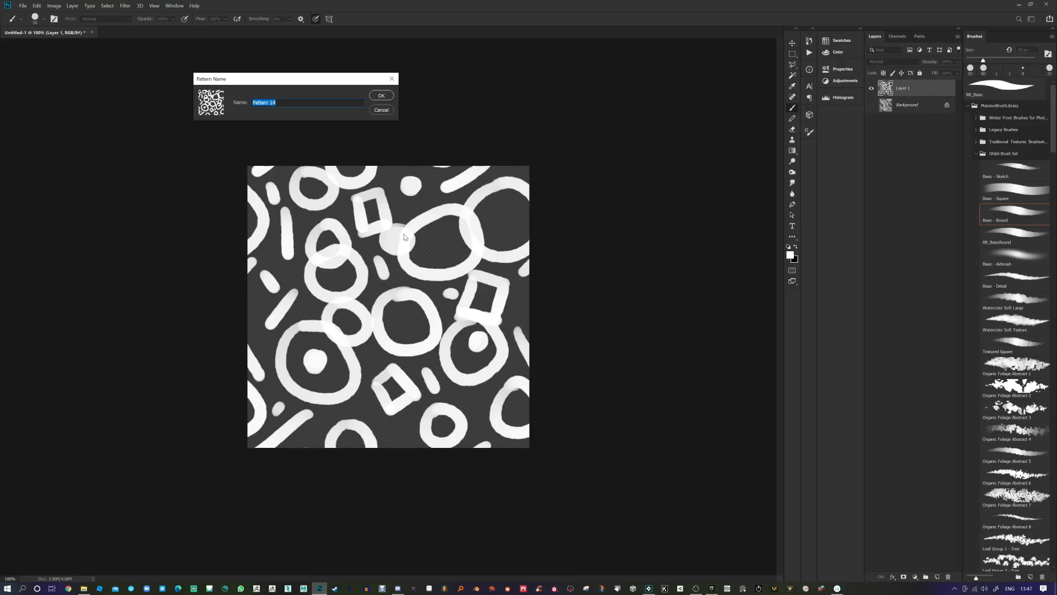
pyautogui.write('Shapes')
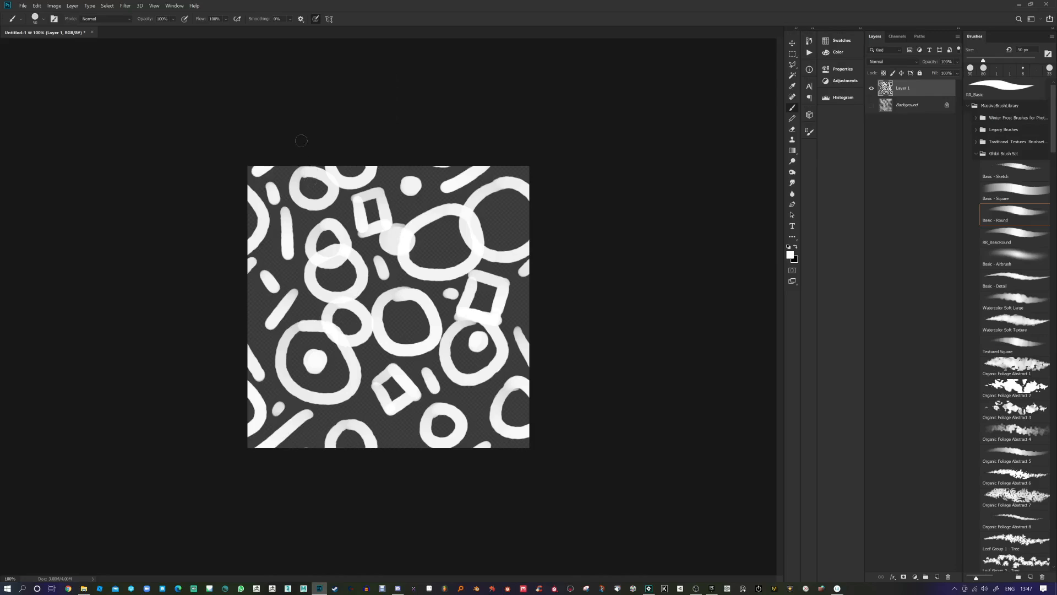
pyautogui.click(25, 8)
pyautogui.click(32, 16)
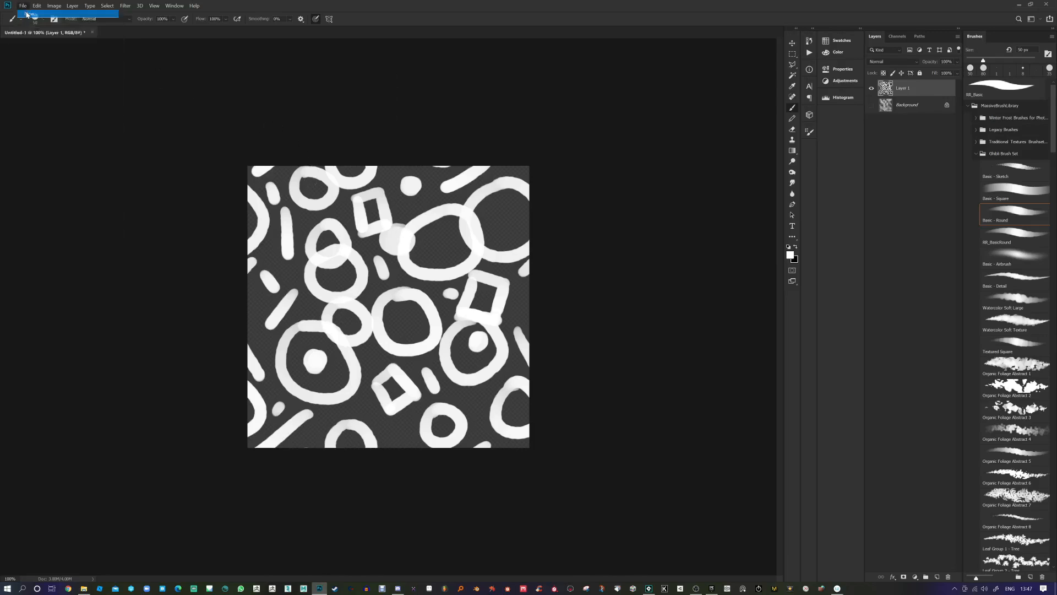
pyautogui.press('Tab')
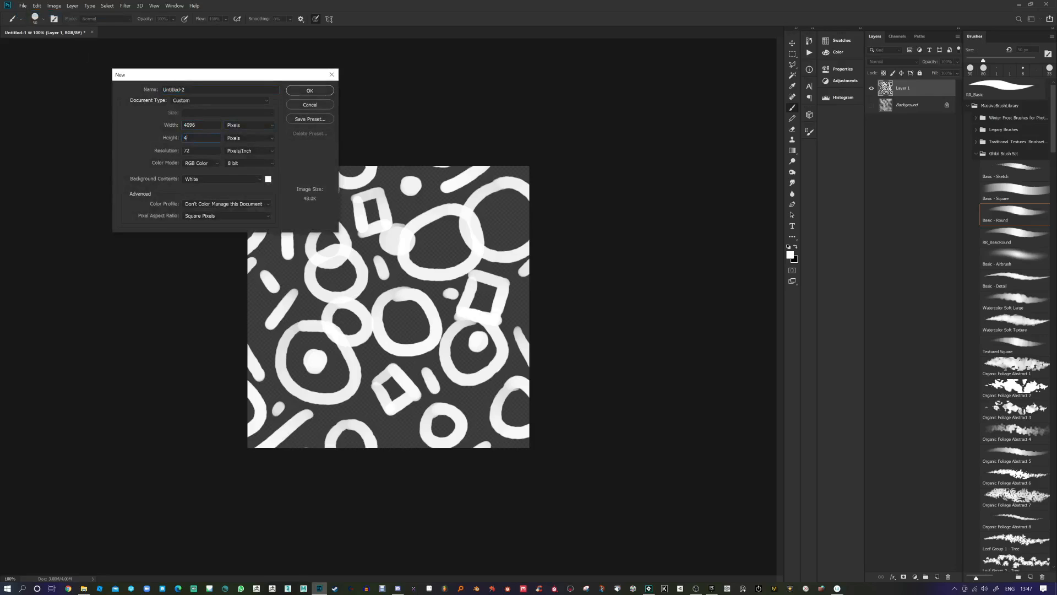
pyautogui.click(308, 92)
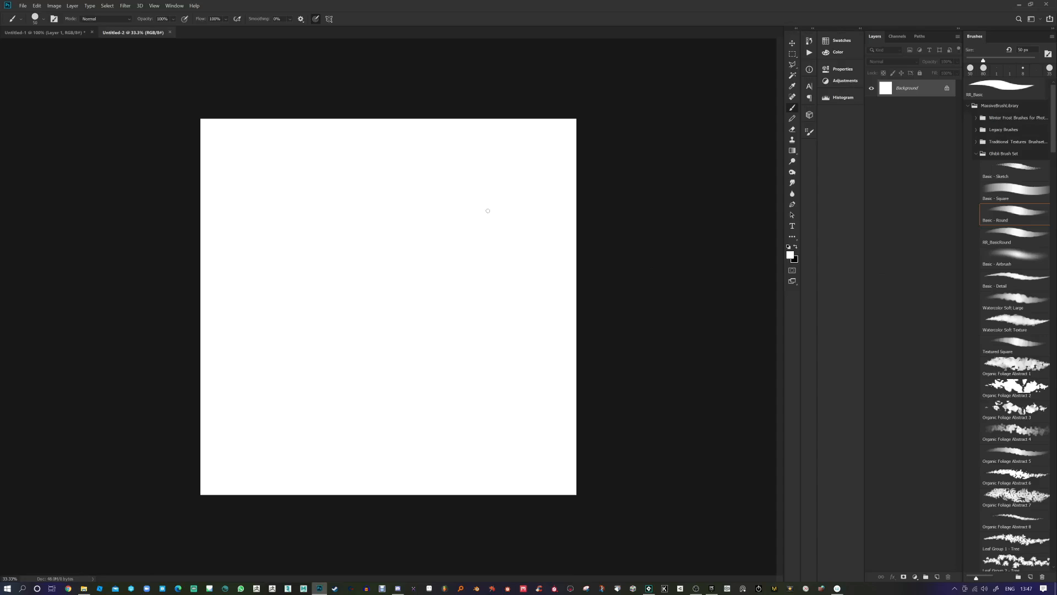
# Step: Fill the new canvas with red #d1281b using the Paint Bucket
pyautogui.click(790, 255)
pyautogui.click(366, 192)
pyautogui.click(344, 107)
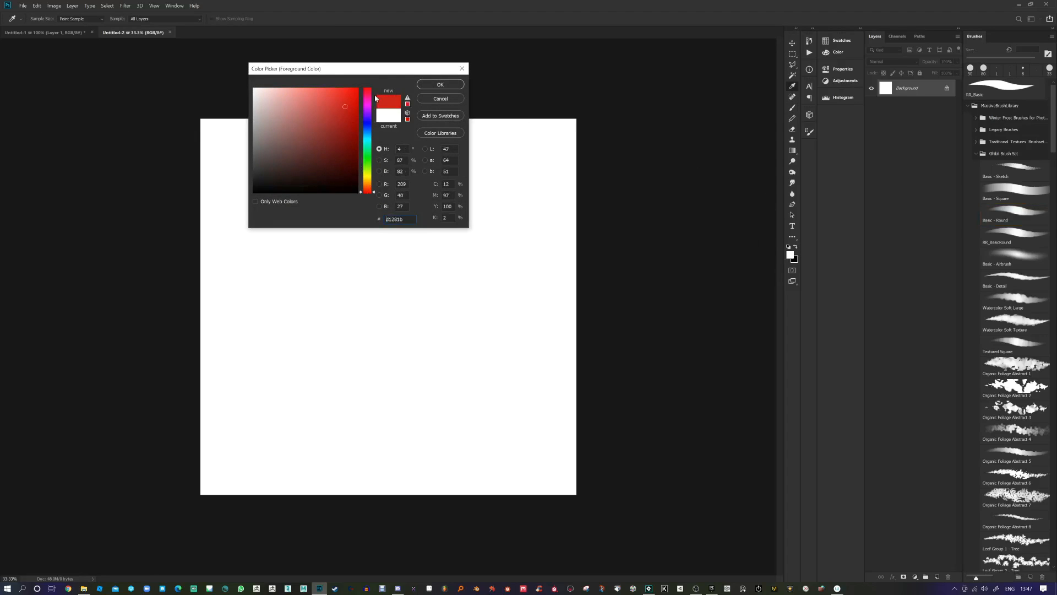
pyautogui.click(440, 84)
pyautogui.rightClick(793, 151)
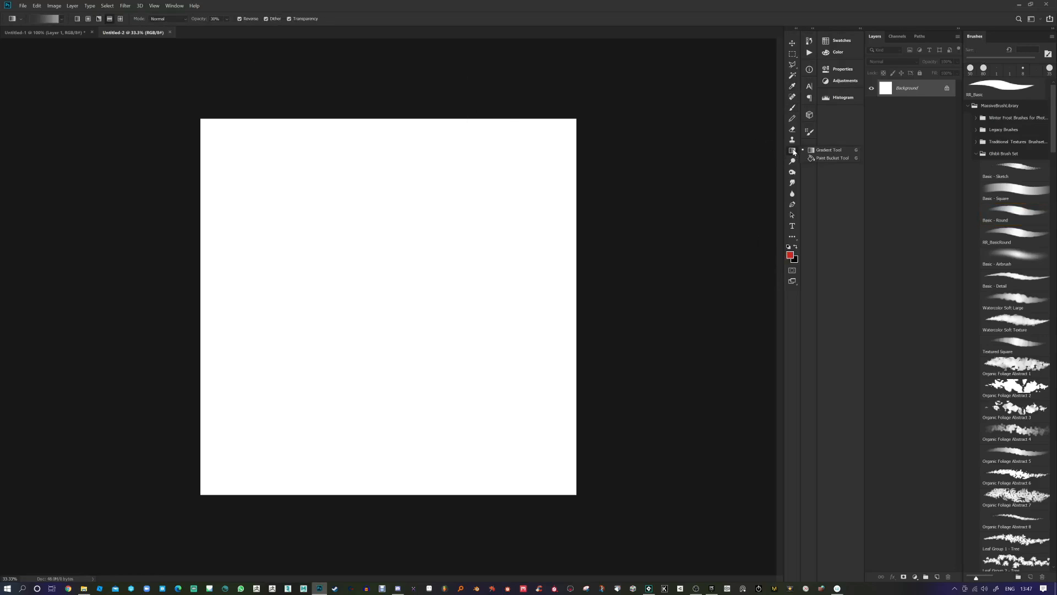
pyautogui.click(826, 159)
pyautogui.click(489, 293)
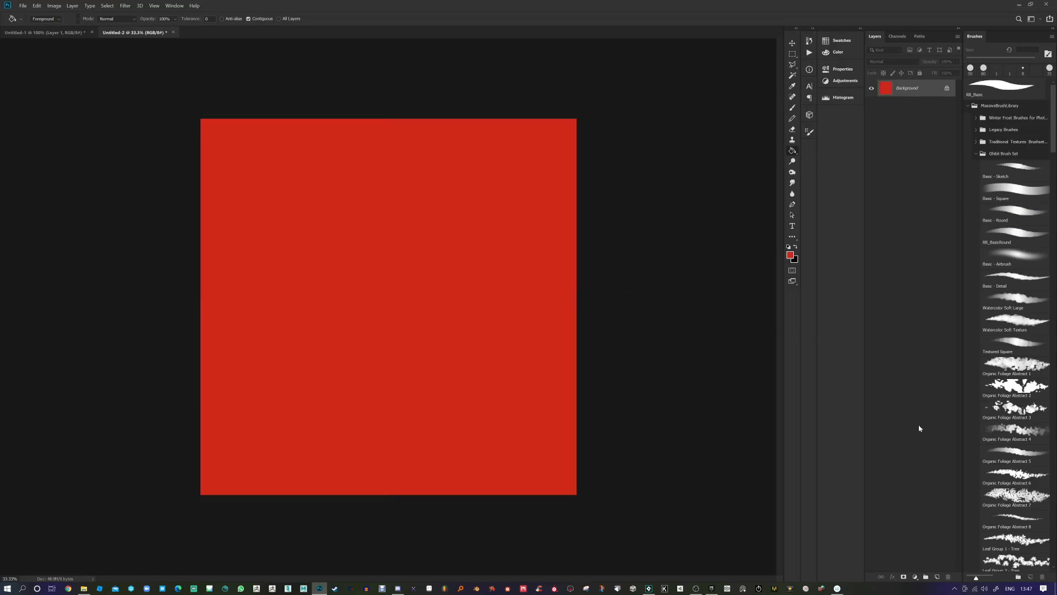
# Step: Show the Layers panel's new fill and adjustment layer menu
pyautogui.click(915, 577)
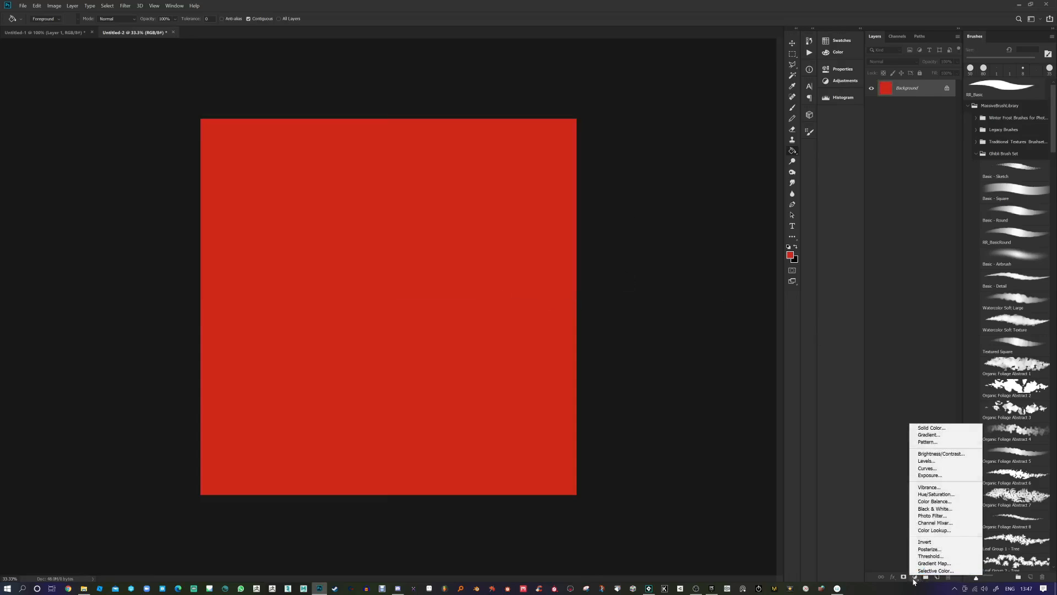
pyautogui.click(914, 575)
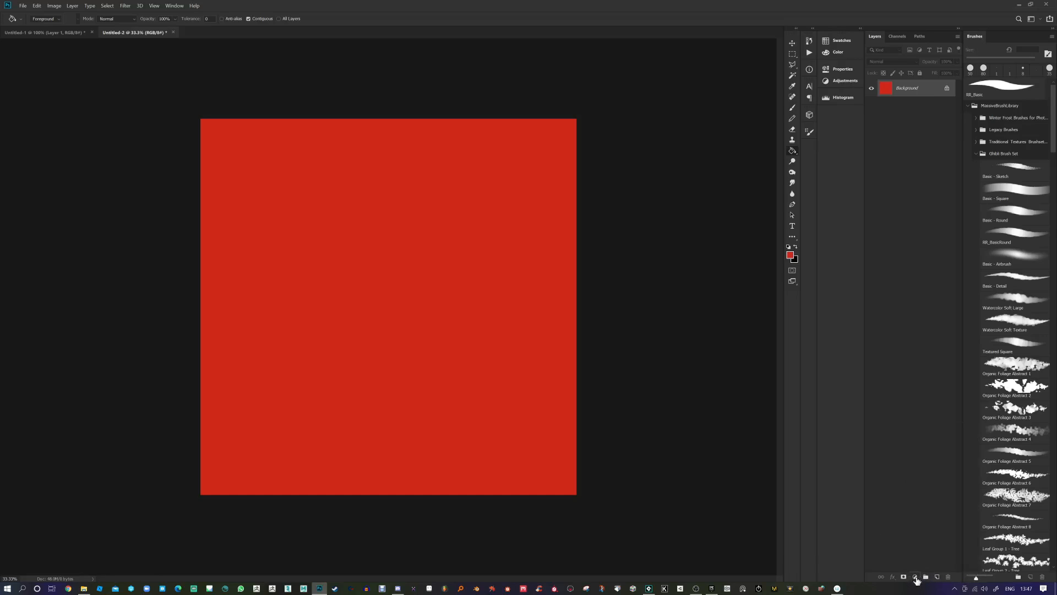
pyautogui.click(915, 577)
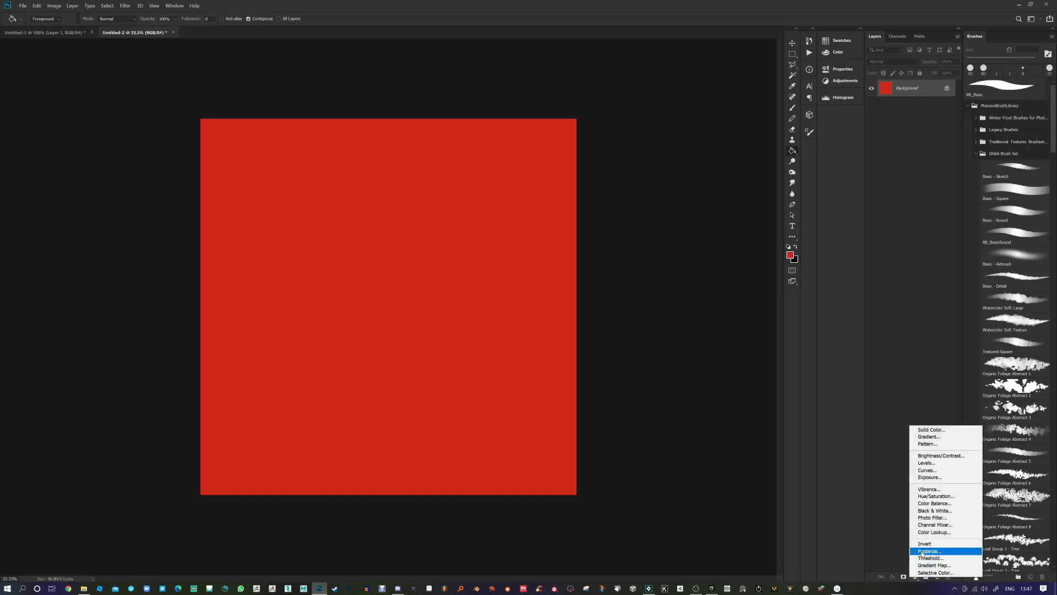
# Step: Add a Pattern Fill layer with the white Shapes pattern, trying several scales before settling on 50%
pyautogui.click(930, 444)
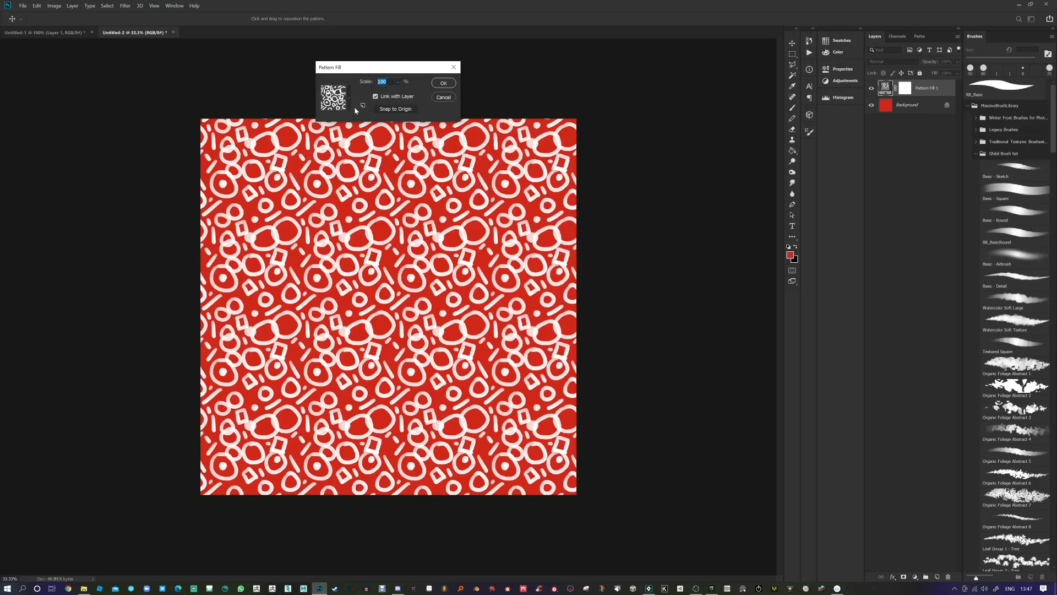
pyautogui.write('0')
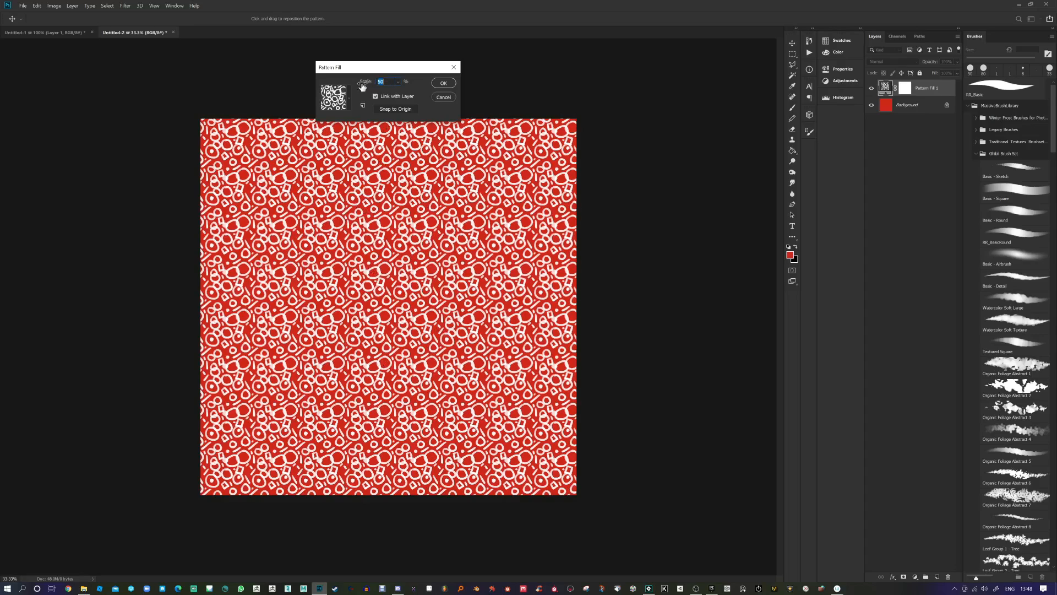
pyautogui.write('00')
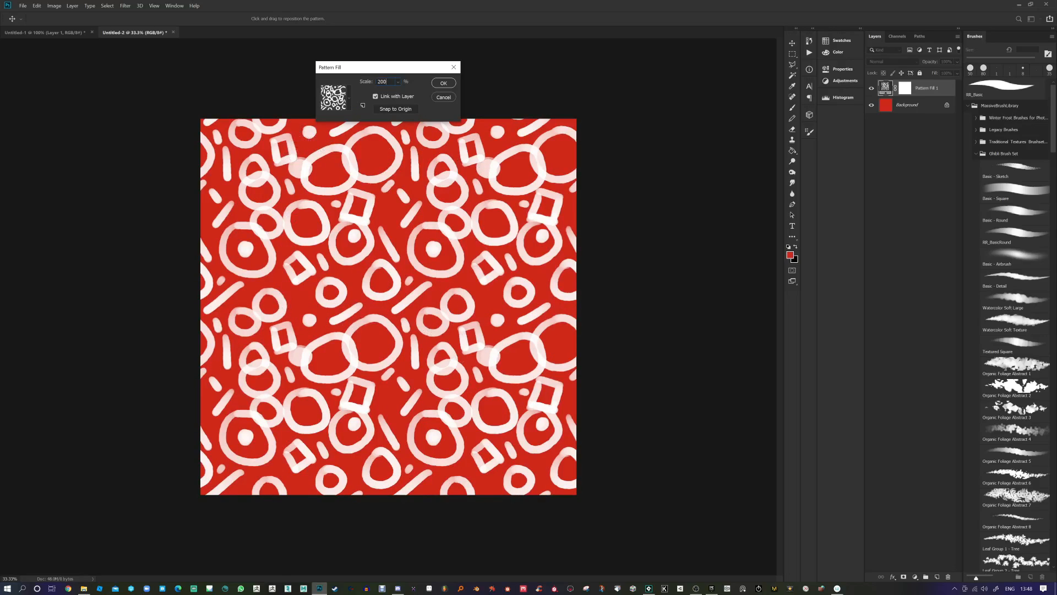
pyautogui.moveTo(389, 82); pyautogui.dragTo(345, 93)
pyautogui.write('400')
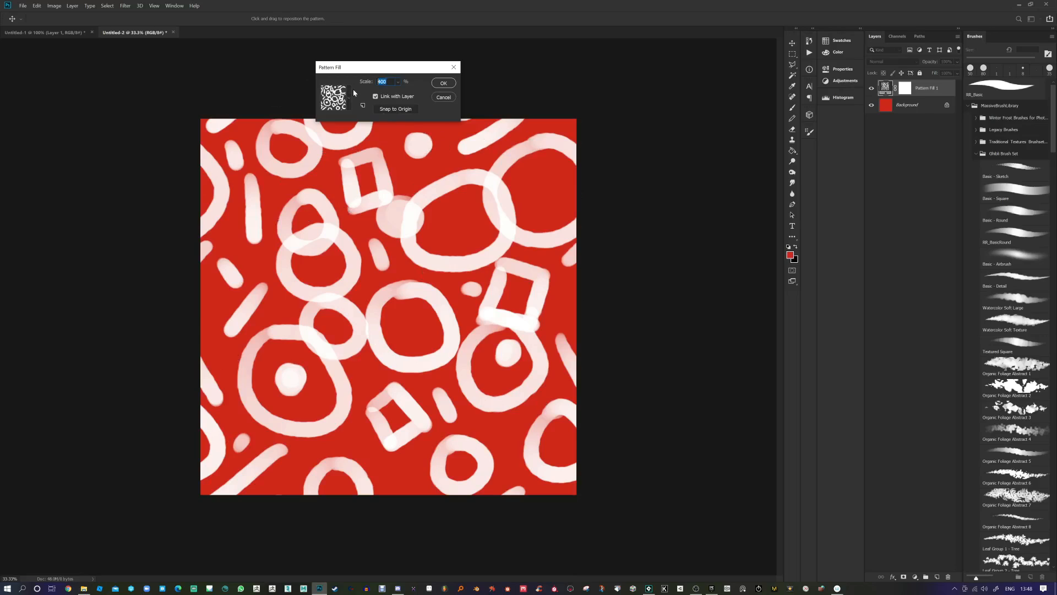
pyautogui.write('1000')
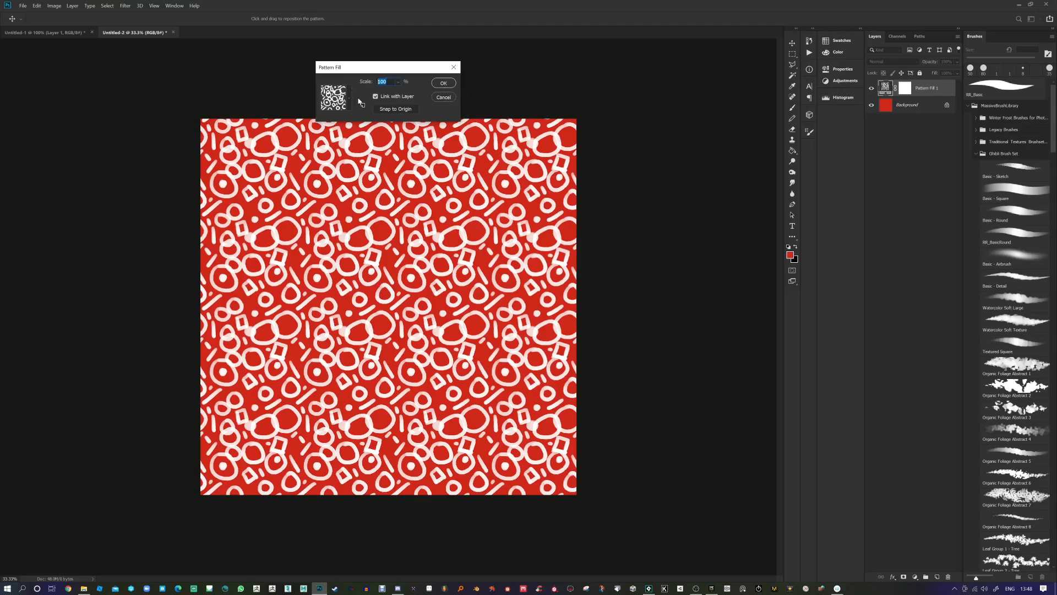
pyautogui.write('25')
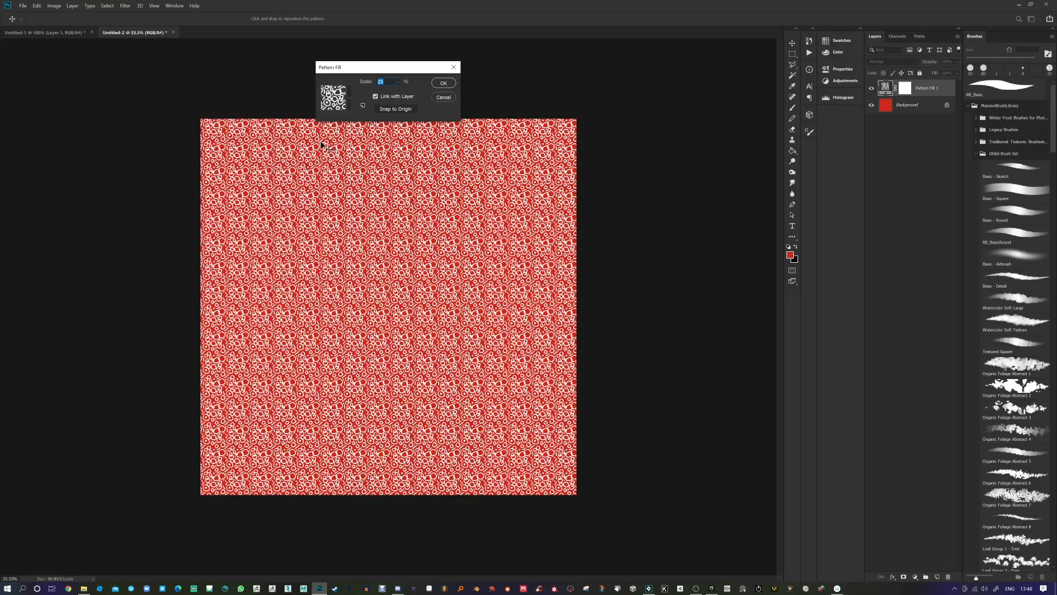
pyautogui.write('50')
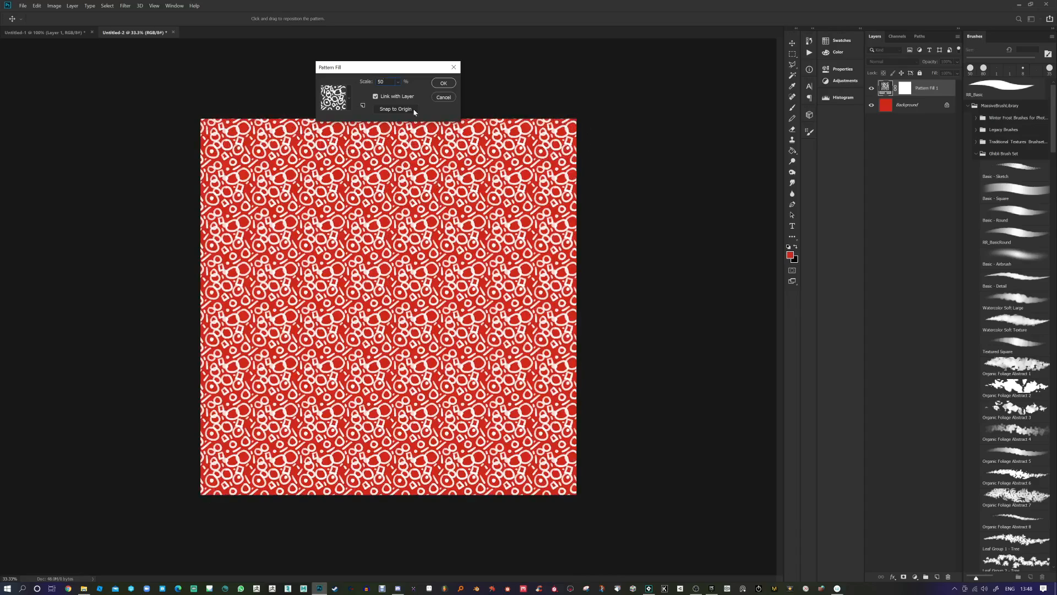
pyautogui.click(442, 83)
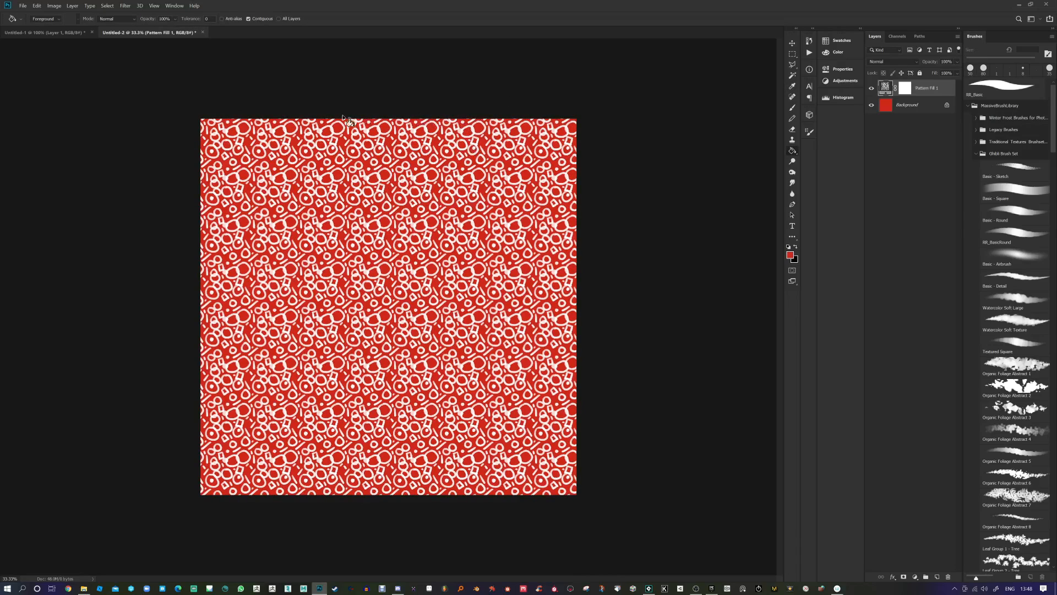
# Step: Flatten the Pattern Fill layer into a single Background layer
pyautogui.rightClick(929, 96)
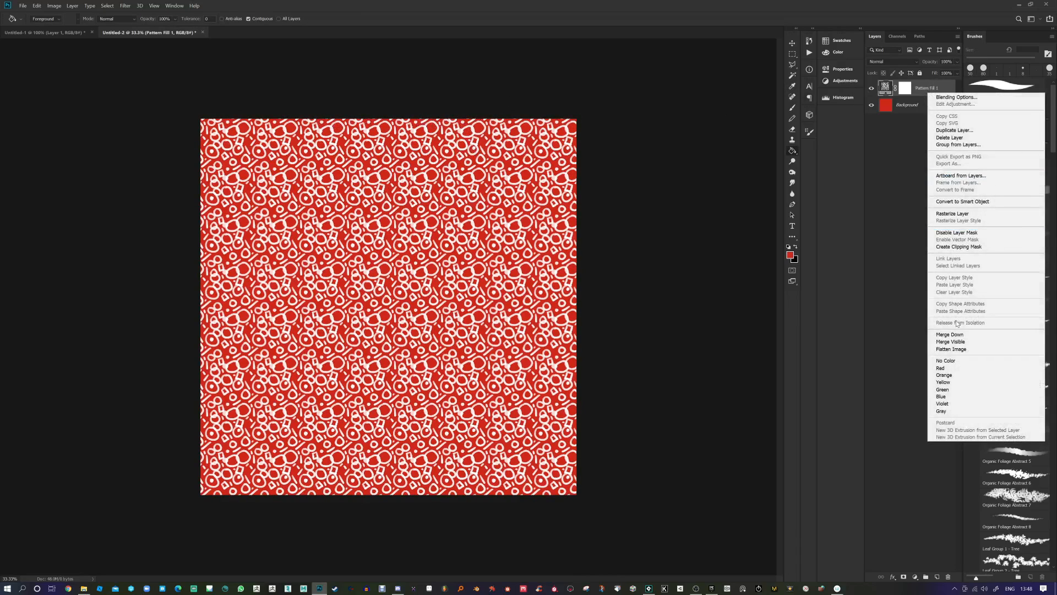
pyautogui.click(951, 348)
pyautogui.click(125, 6)
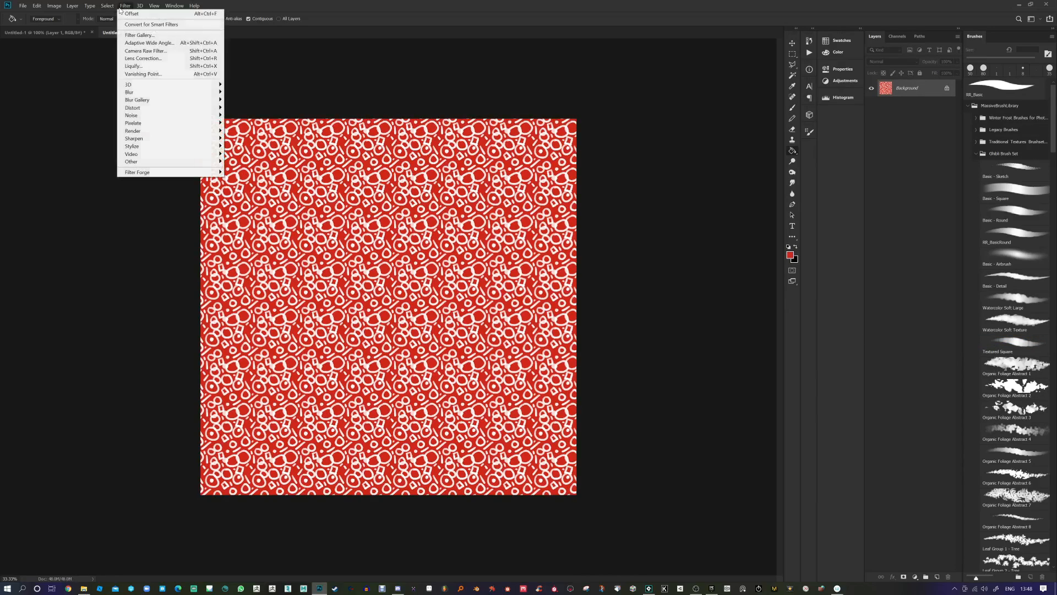
pyautogui.click(127, 15)
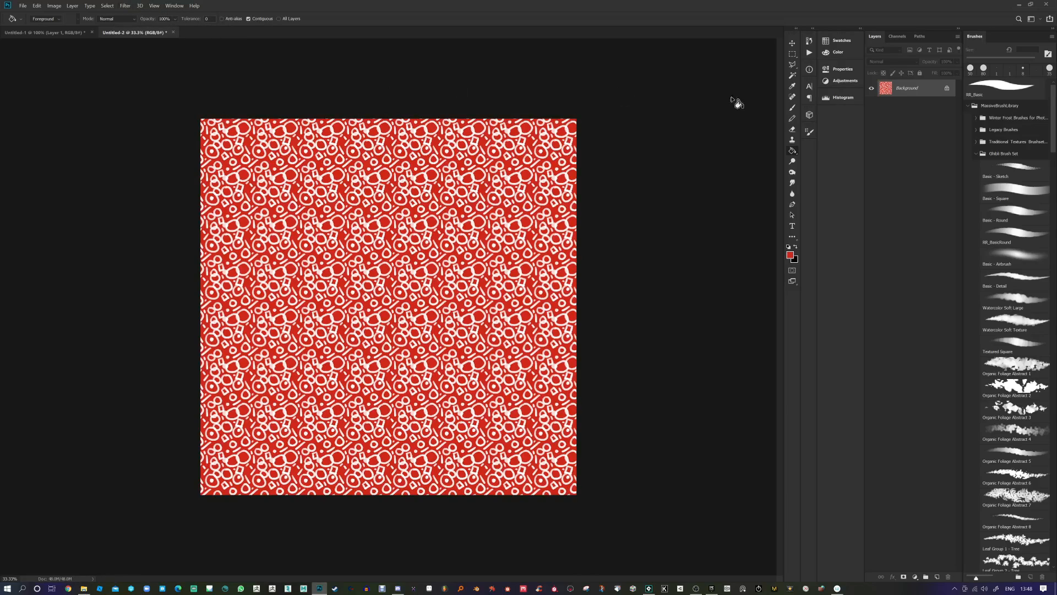
# Step: Offset the pattern +985 horizontally with wrap-around, reapply it twice, then close the document
pyautogui.click(125, 6)
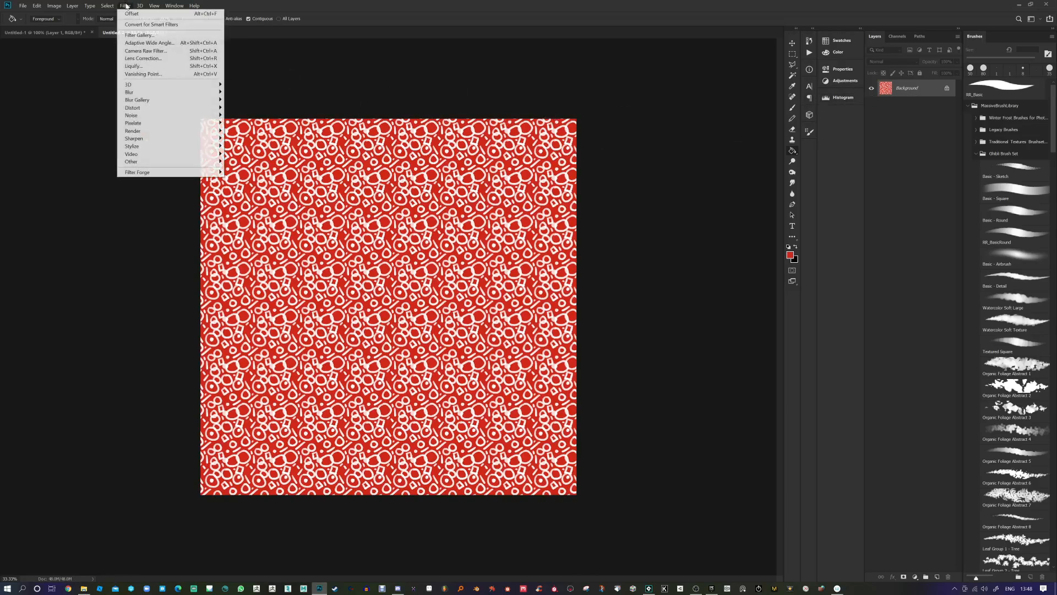
pyautogui.moveTo(165, 161)
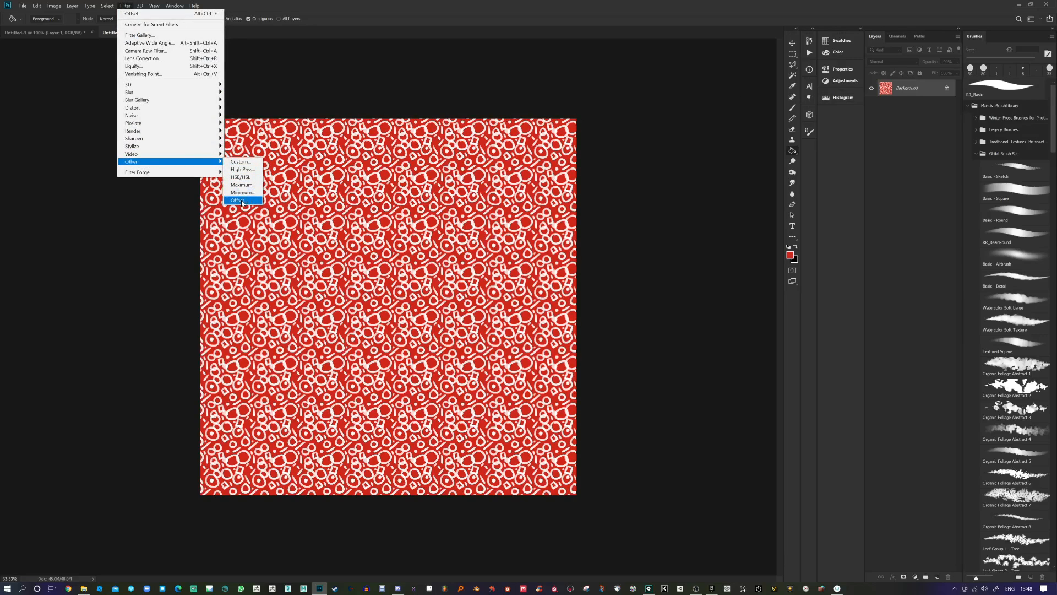
pyautogui.click(239, 199)
pyautogui.moveTo(558, 171); pyautogui.dragTo(559, 192)
pyautogui.click(612, 157)
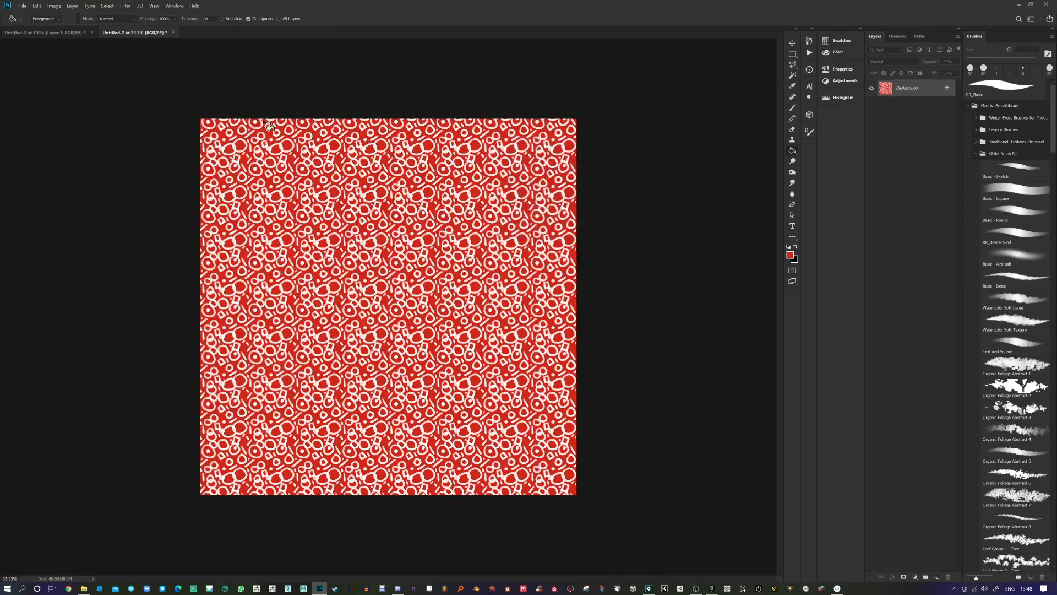
pyautogui.click(126, 6)
pyautogui.click(126, 12)
pyautogui.click(126, 6)
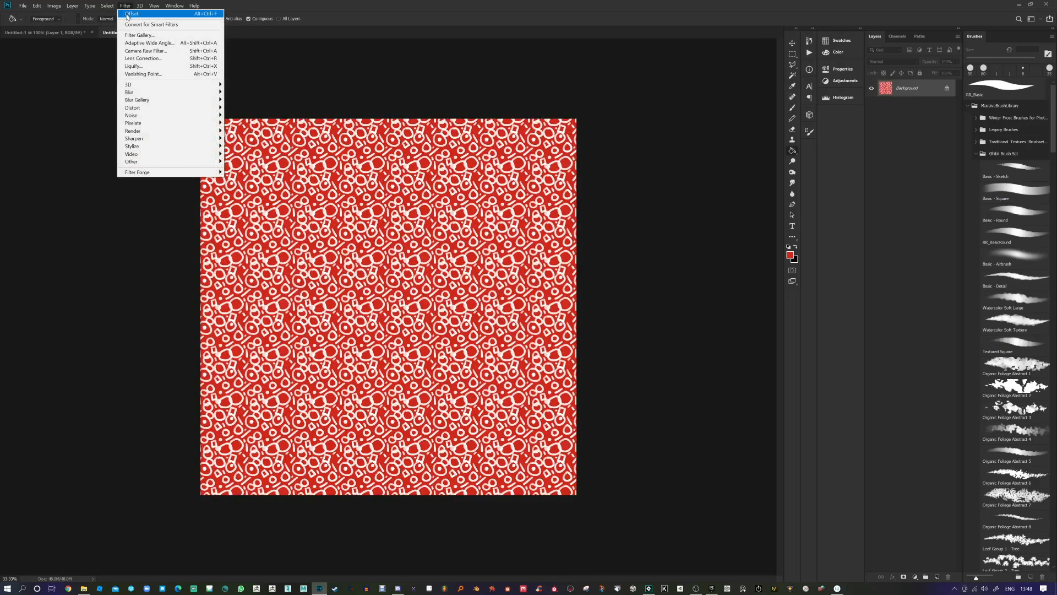
pyautogui.click(126, 12)
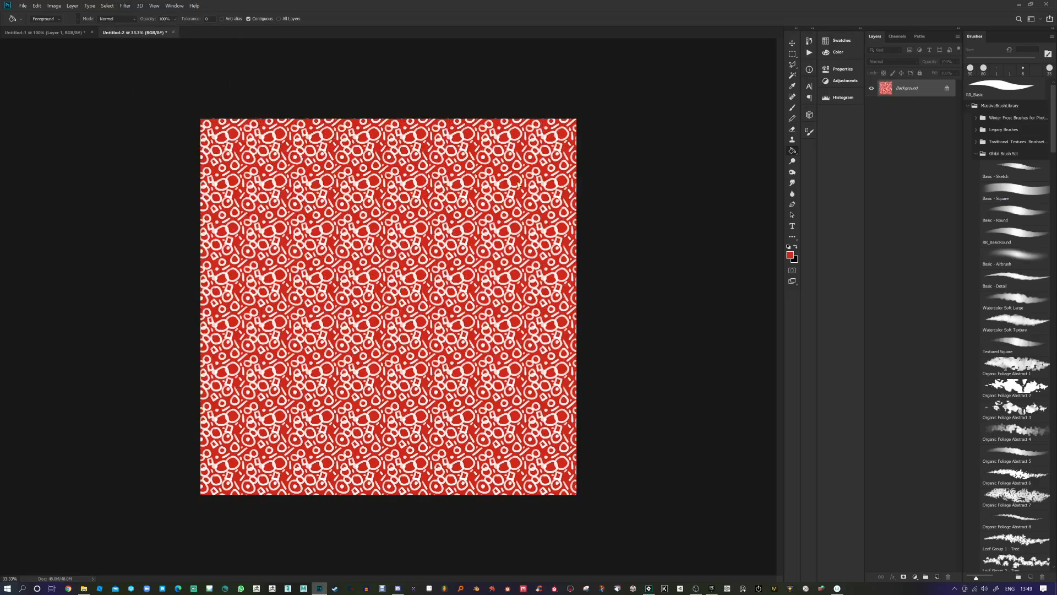
pyautogui.hotkey('ctrl', 'w')
# Step: Discard the pattern document unsaved, then try moving Layer 1's white shapes in Untitled-1 and undo it
pyautogui.click(552, 221)
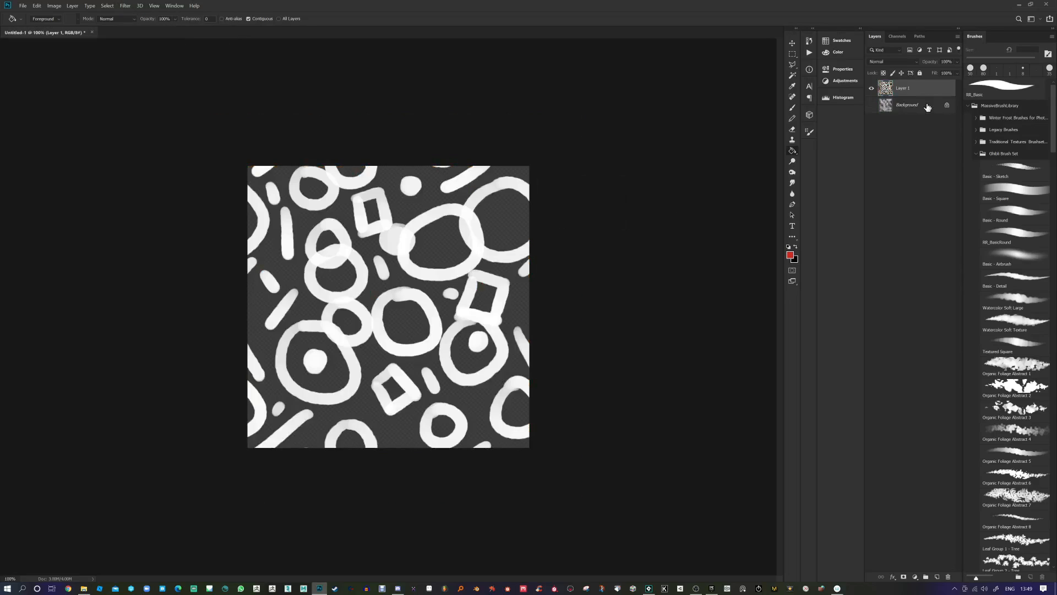
pyautogui.click(952, 112)
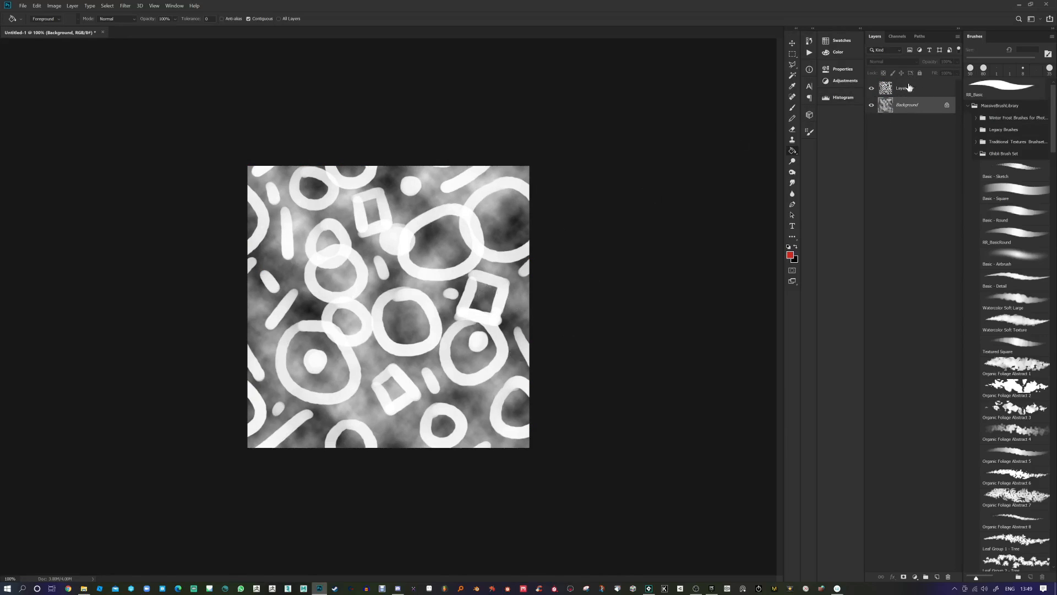
pyautogui.click(888, 93)
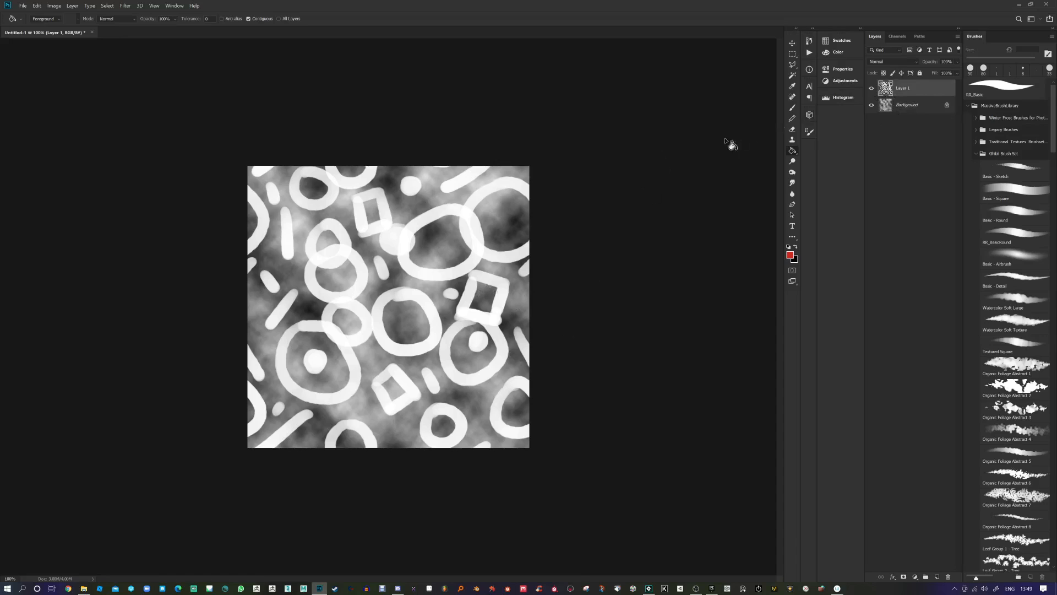
pyautogui.click(792, 43)
pyautogui.moveTo(406, 252); pyautogui.dragTo(480, 295)
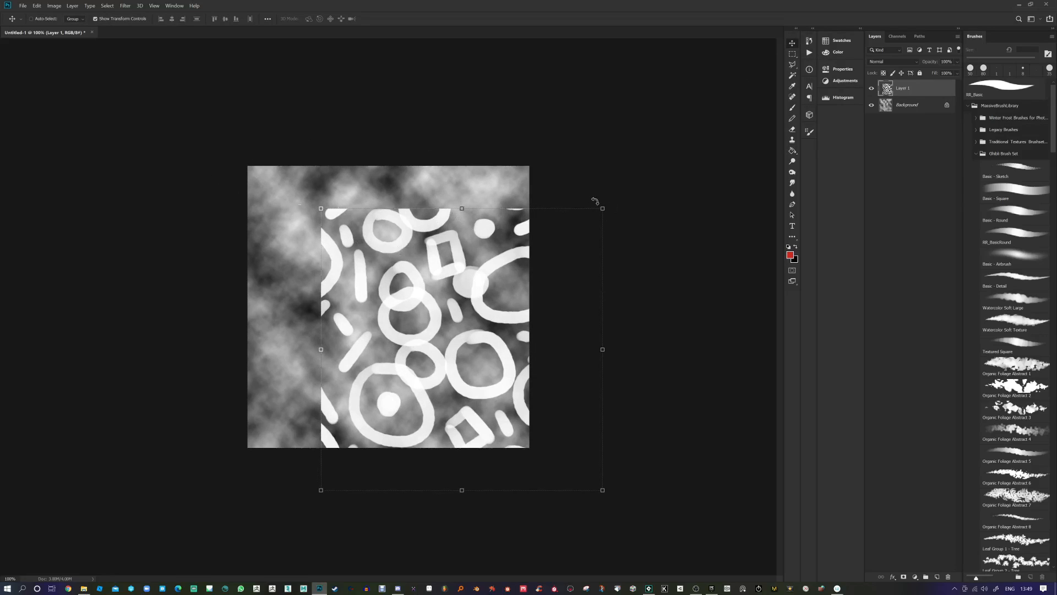
pyautogui.click(793, 56)
pyautogui.hotkey('ctrl', 'z')
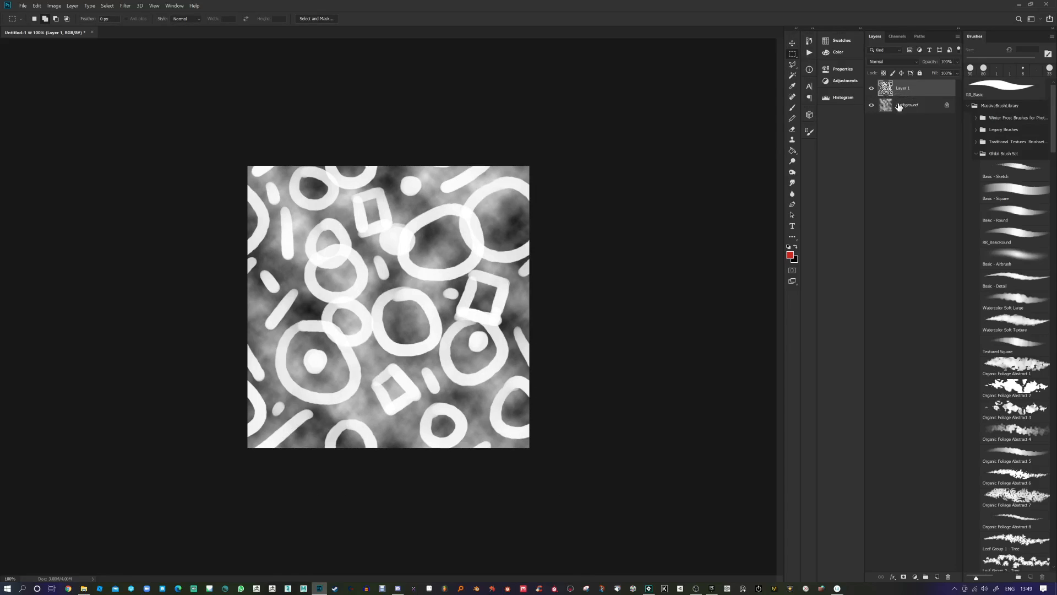
# Step: Unlock the clouds Background as Layer 0 and stack it above Layer 1
pyautogui.click(947, 105)
pyautogui.moveTo(909, 109); pyautogui.dragTo(932, 88)
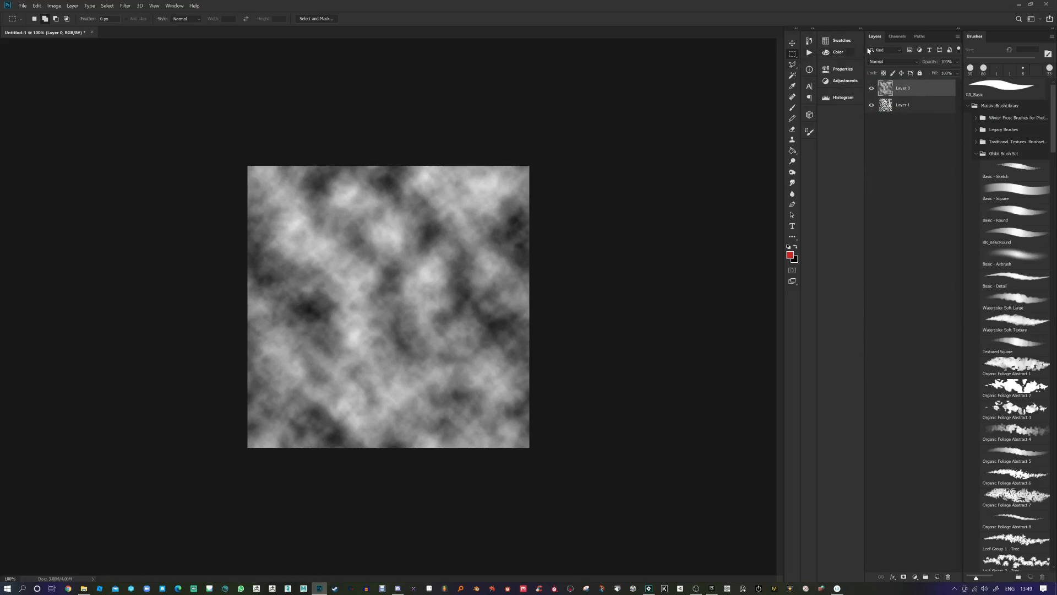
pyautogui.click(893, 63)
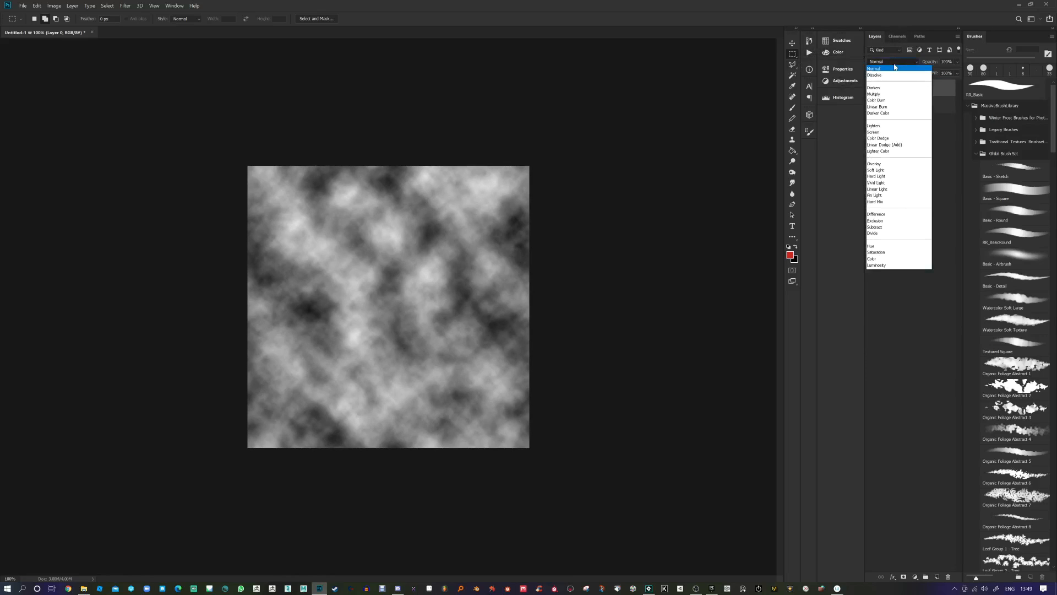
# Step: Set the clouds Layer 0 to Multiply and toggle its visibility to compare it with Layer 1
pyautogui.click(882, 99)
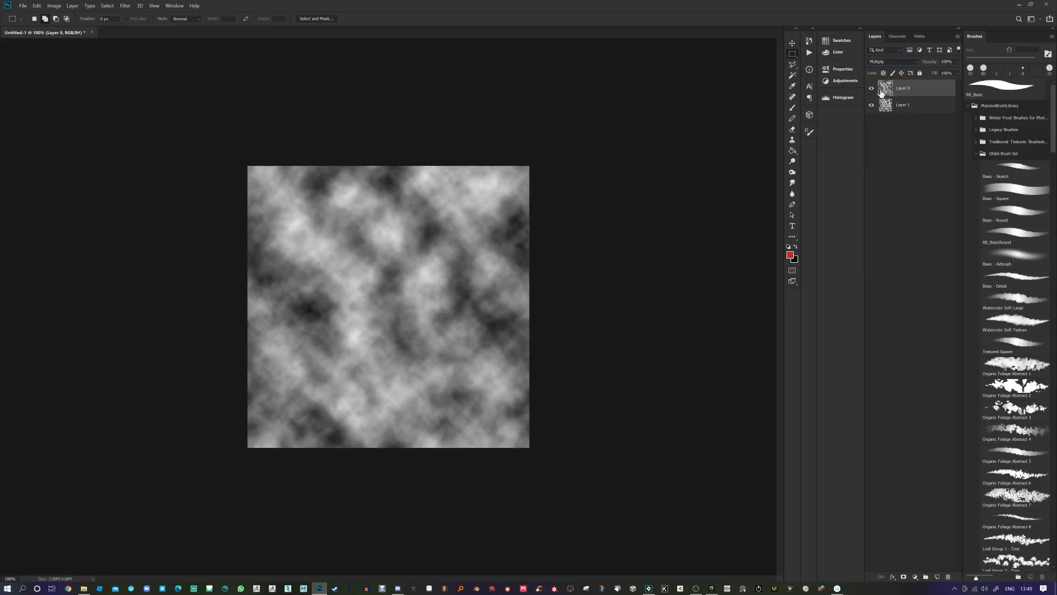
pyautogui.click(871, 88)
pyautogui.click(871, 88)
pyautogui.click(884, 112)
pyautogui.click(885, 93)
pyautogui.click(886, 110)
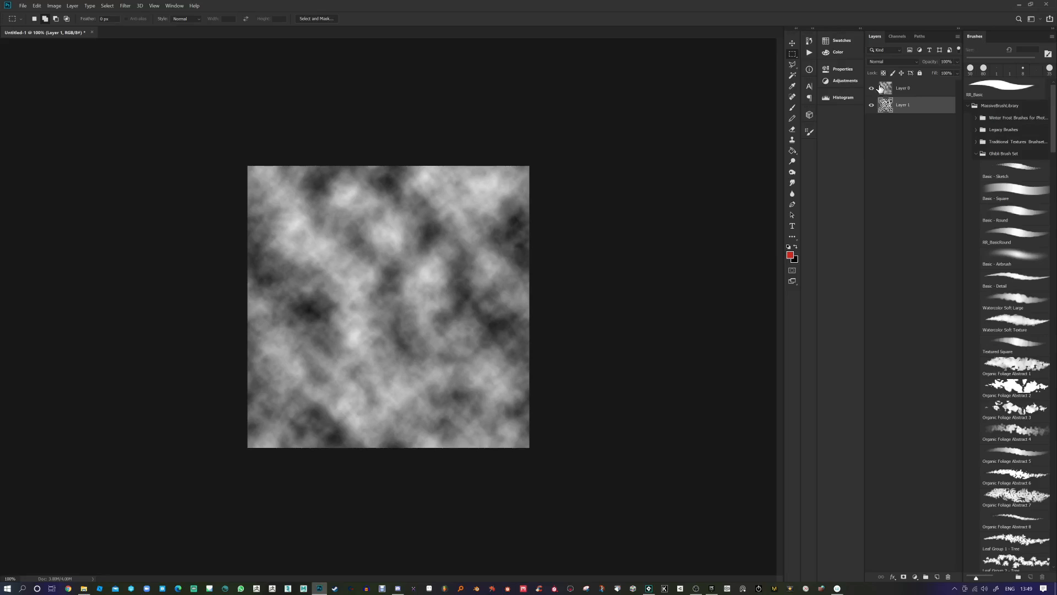
pyautogui.click(886, 92)
pyautogui.click(873, 90)
pyautogui.click(885, 110)
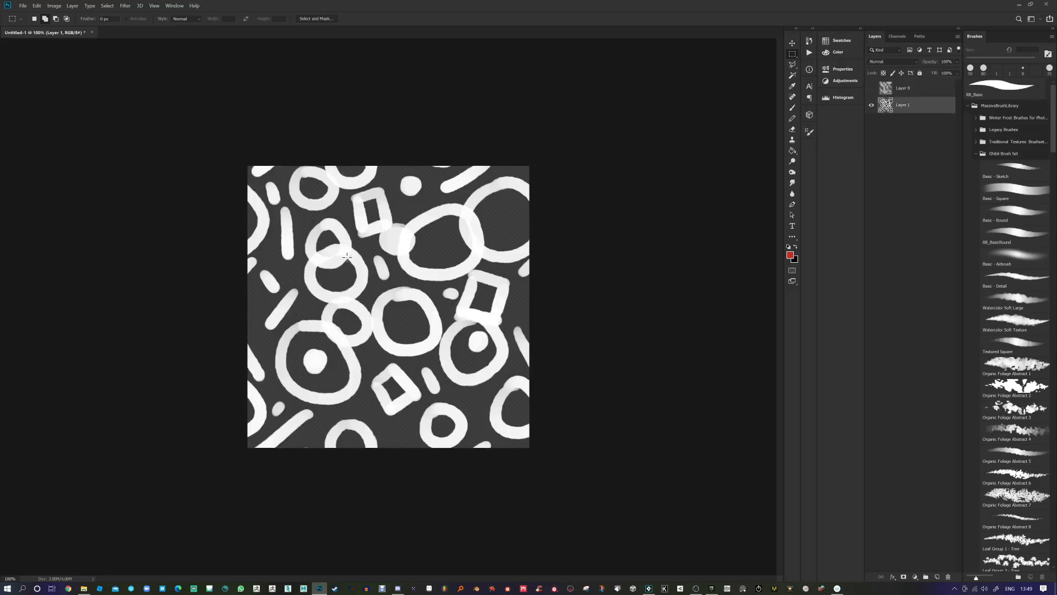
pyautogui.click(886, 92)
pyautogui.click(872, 89)
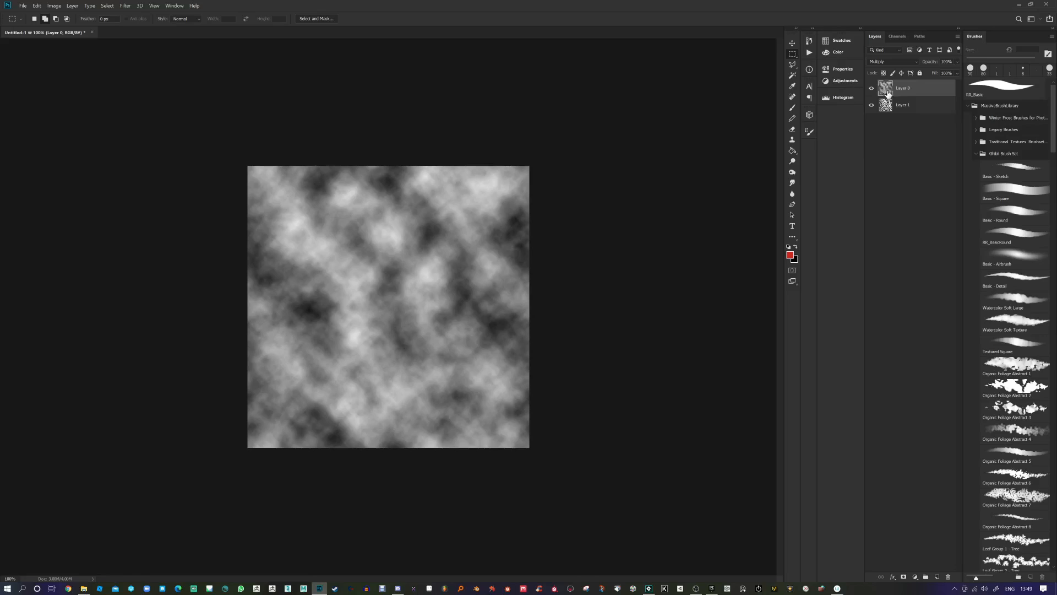
# Step: Clip the clouds Layer 0 to the white shapes, then reopen Layer 0's context menu
pyautogui.rightClick(910, 90)
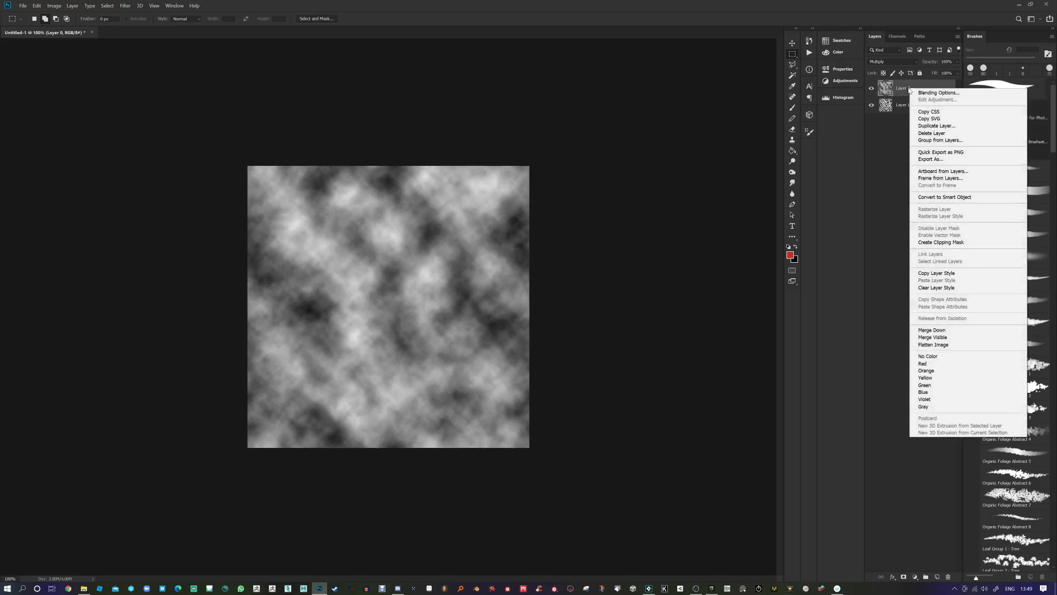
pyautogui.click(930, 243)
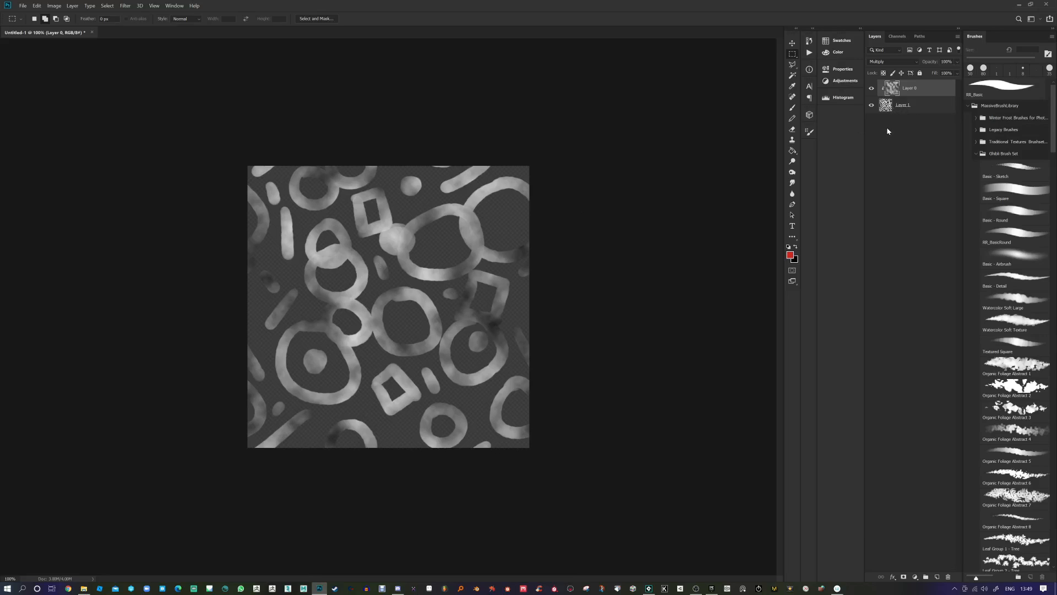
pyautogui.rightClick(897, 92)
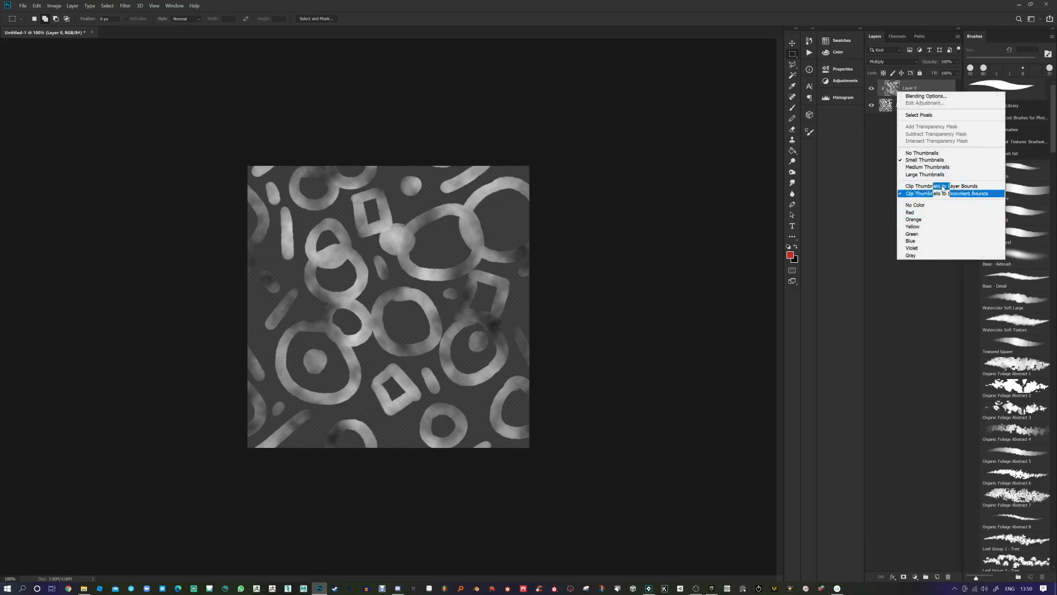
pyautogui.click(936, 87)
pyautogui.rightClick(934, 88)
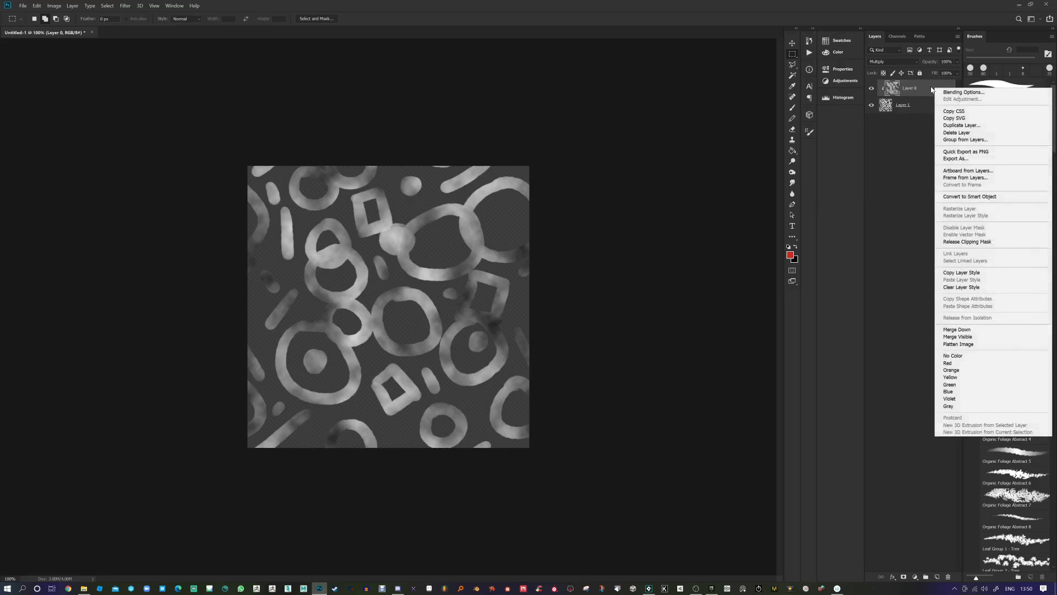
# Step: Merge the visible layers into one and reapply the last Offset filter twice
pyautogui.click(971, 339)
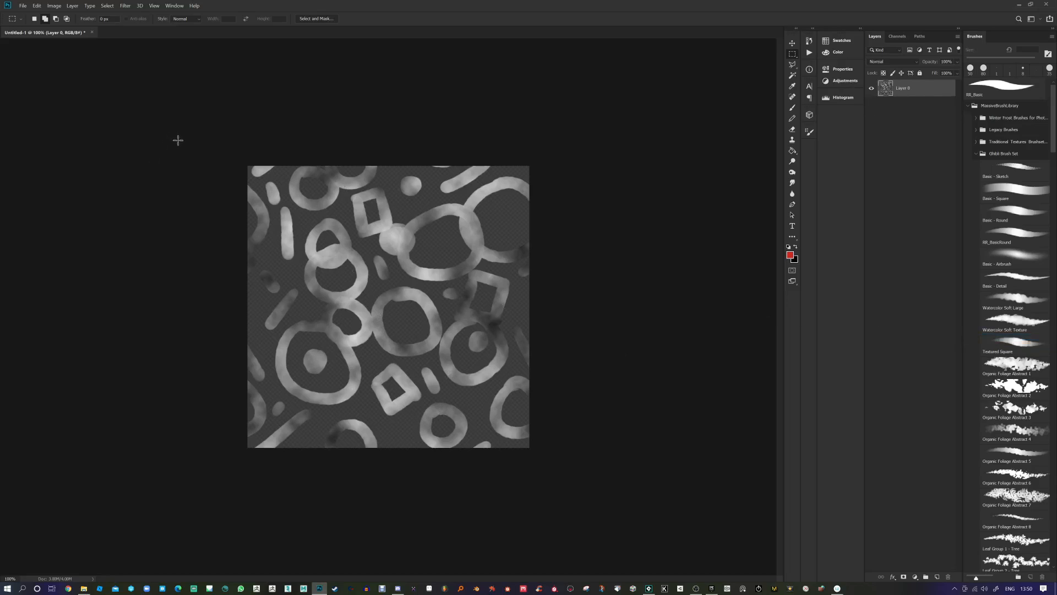
pyautogui.click(126, 8)
pyautogui.click(130, 18)
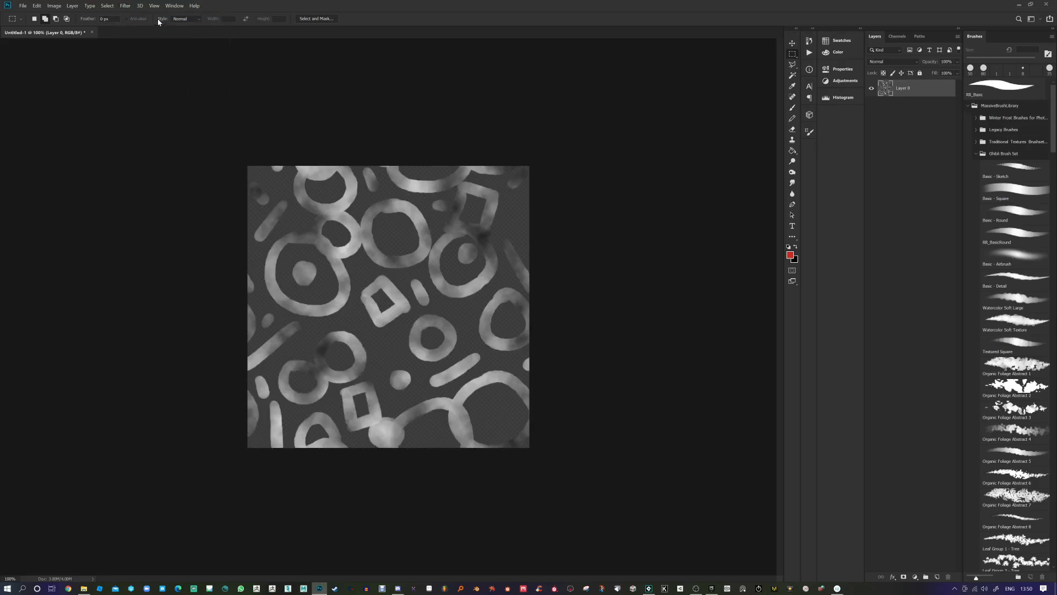
pyautogui.click(126, 6)
pyautogui.click(129, 18)
pyautogui.click(125, 5)
pyautogui.click(127, 6)
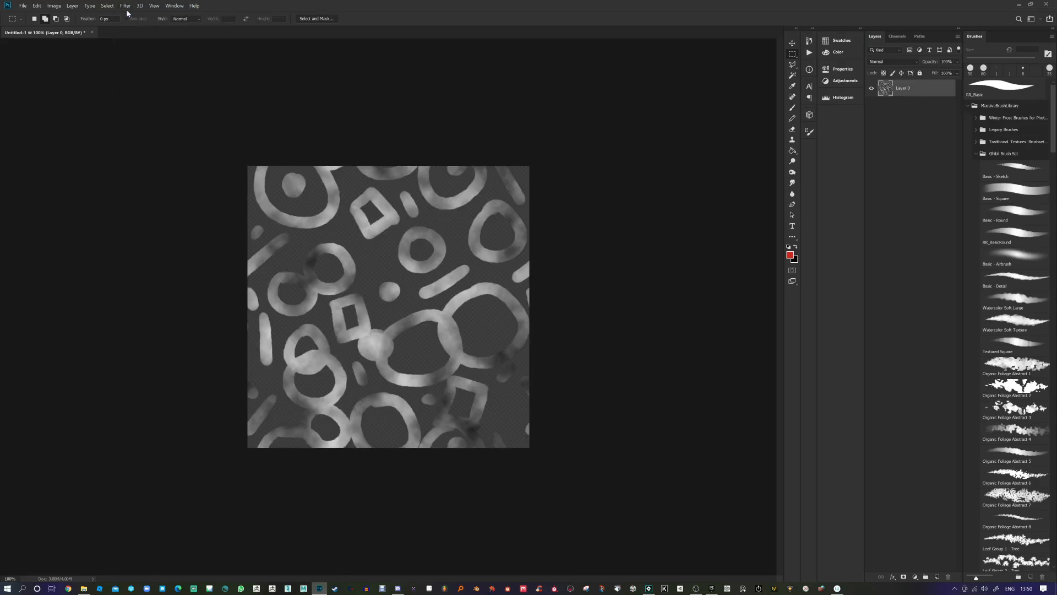
# Step: Offset the merged tile by 64 with wrap-around, repeating it five times with Ctrl+F to check seamless tiling
pyautogui.click(128, 7)
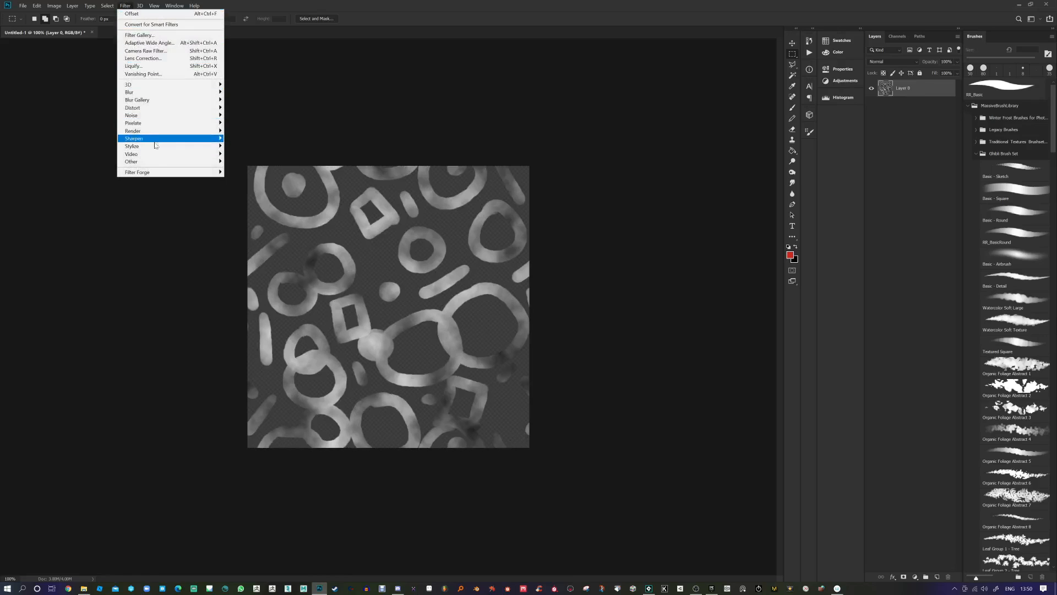
pyautogui.moveTo(155, 165)
pyautogui.click(242, 206)
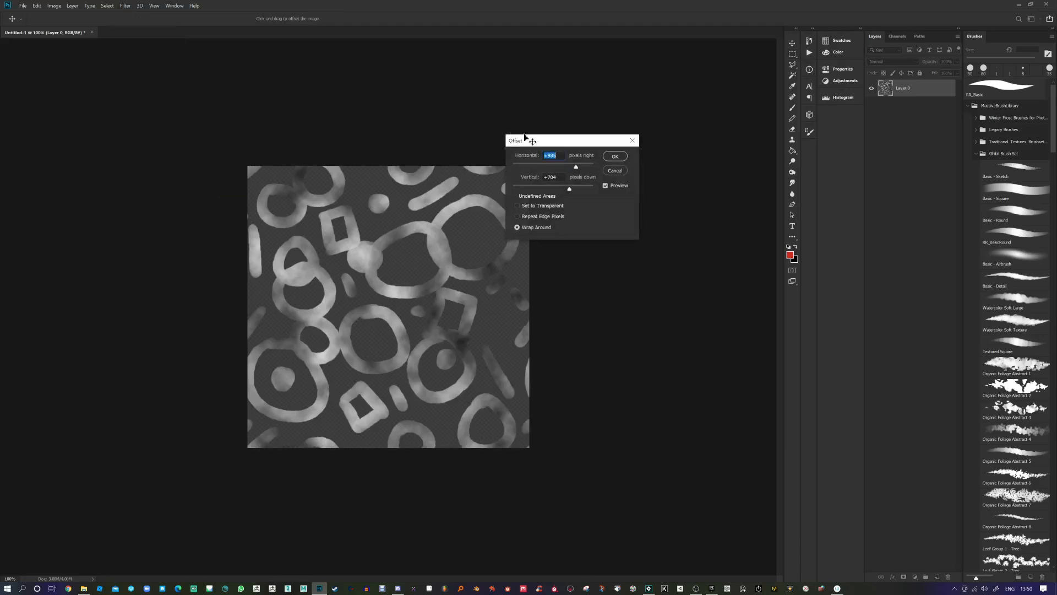
pyautogui.click(613, 160)
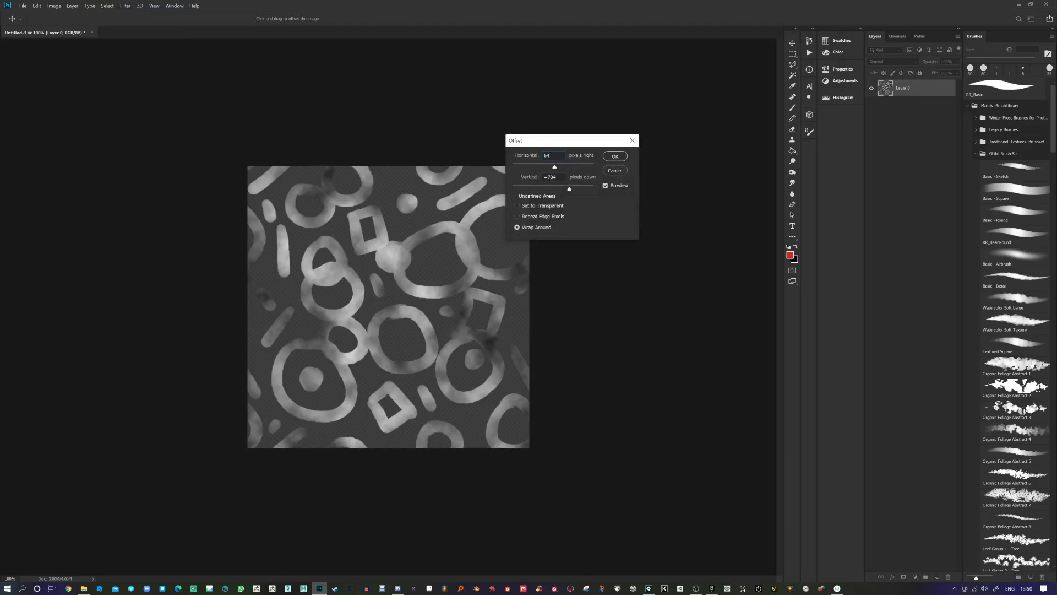
pyautogui.write('64')
pyautogui.click(619, 159)
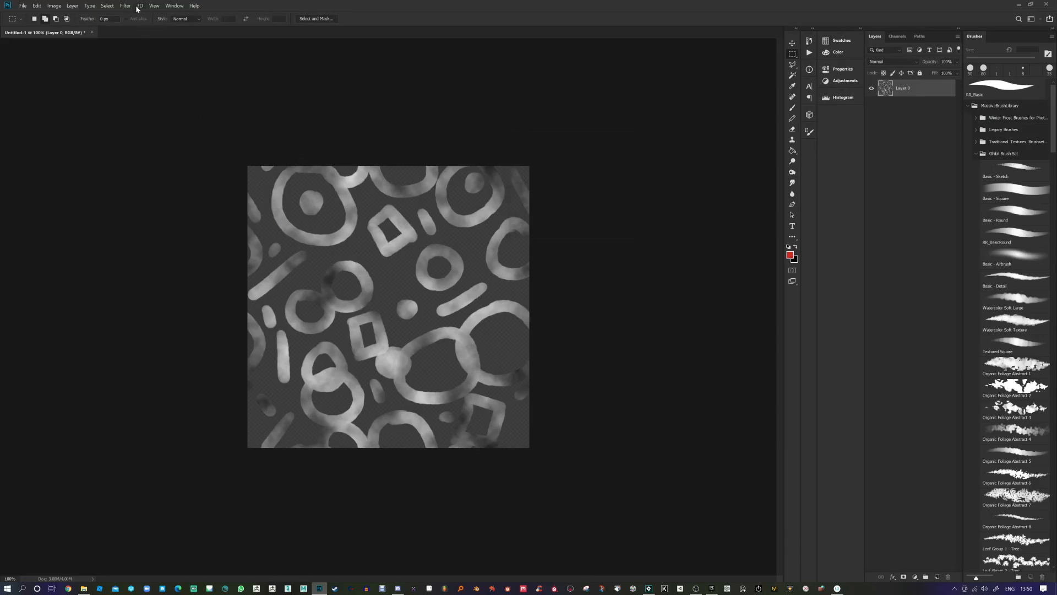
pyautogui.hotkey('ctrl', 'f')
pyautogui.hotkey('ctrl', 'f')
pyautogui.hotkey('ctrl', 'f')
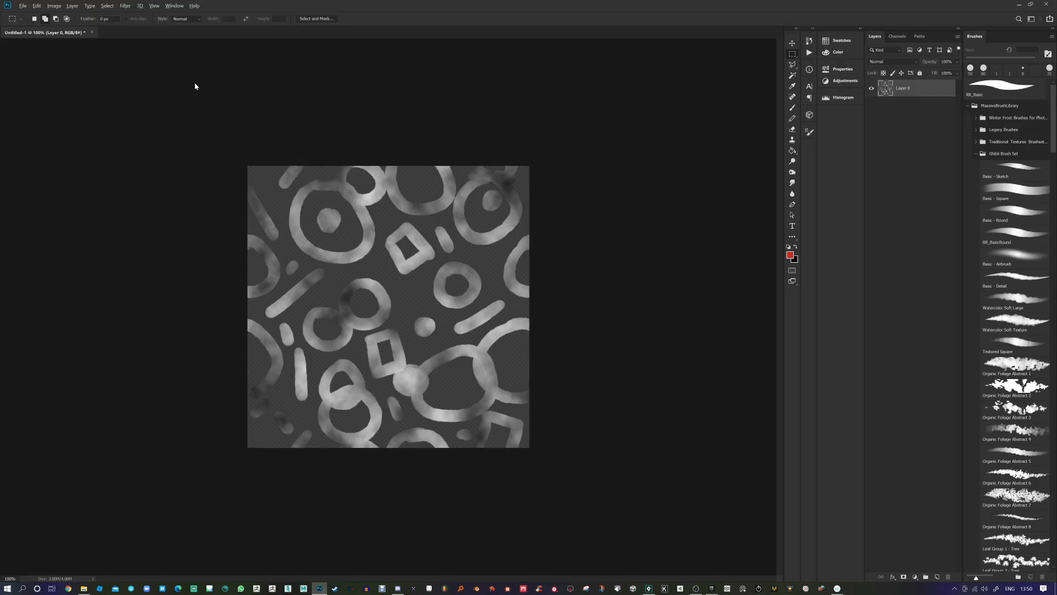
pyautogui.hotkey('ctrl', 'f')
pyautogui.hotkey('ctrl', 'f')
pyautogui.hotkey('ctrl', 'f')
pyautogui.hotkey('ctrl', 'f')
pyautogui.hotkey('ctrl', 'f')
pyautogui.hotkey('ctrl', 'f')
pyautogui.hotkey('ctrl', 'f')
pyautogui.hotkey('ctrl', 'f')
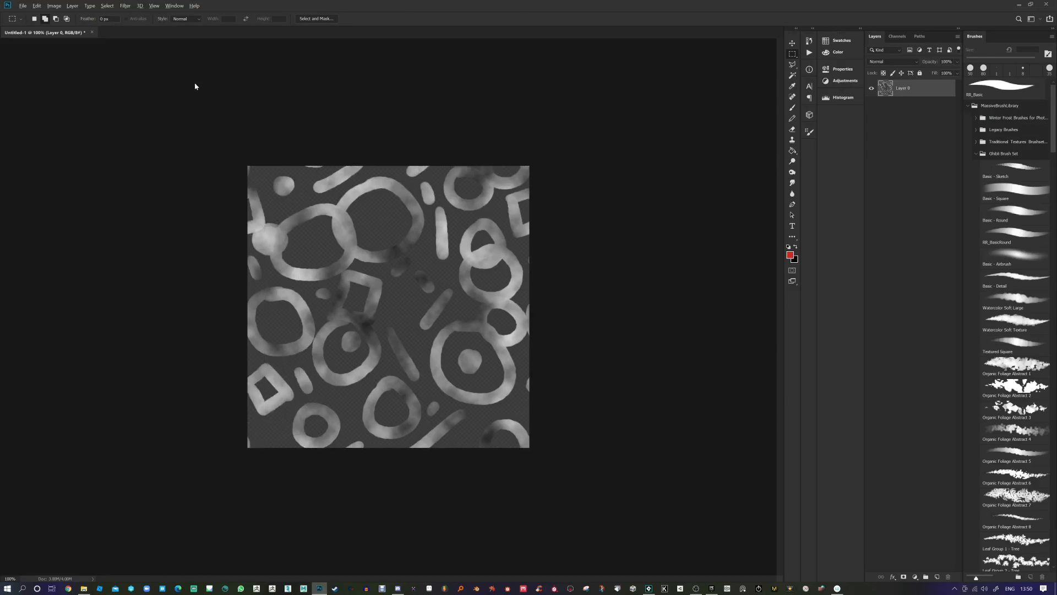
pyautogui.hotkey('ctrl', 'f')
pyautogui.hotkey('ctrl', 'f')
pyautogui.hotkey('ctrl', 'f')
pyautogui.hotkey('ctrl', 'f')
pyautogui.hotkey('ctrl', 'f')
pyautogui.hotkey('ctrl', 'f')
pyautogui.hotkey('ctrl', 'f')
pyautogui.hotkey('ctrl', 'f')
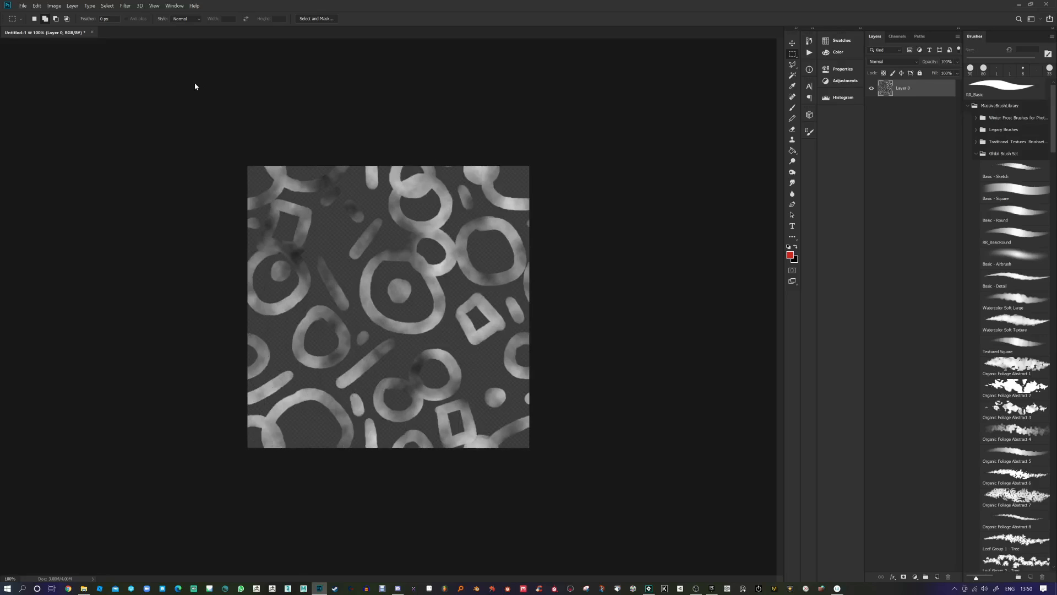
pyautogui.hotkey('ctrl', 'f')
pyautogui.hotkey('ctrl', 'f')
pyautogui.hotkey('ctrl', 'f')
pyautogui.hotkey('ctrl', 'f')
pyautogui.hotkey('ctrl', 'f')
pyautogui.hotkey('ctrl', 'f')
pyautogui.hotkey('ctrl', 'f')
pyautogui.hotkey('ctrl', 'f')
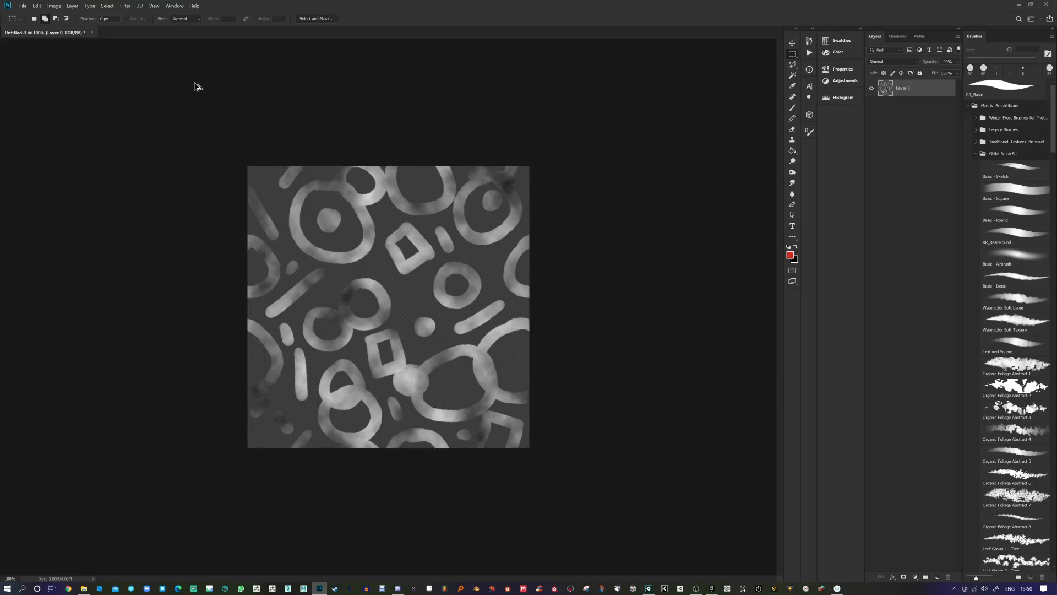
pyautogui.hotkey('ctrl', 'f')
pyautogui.hotkey('ctrl', 'f')
pyautogui.hotkey('ctrl', 'f')
pyautogui.hotkey('ctrl', 'f')
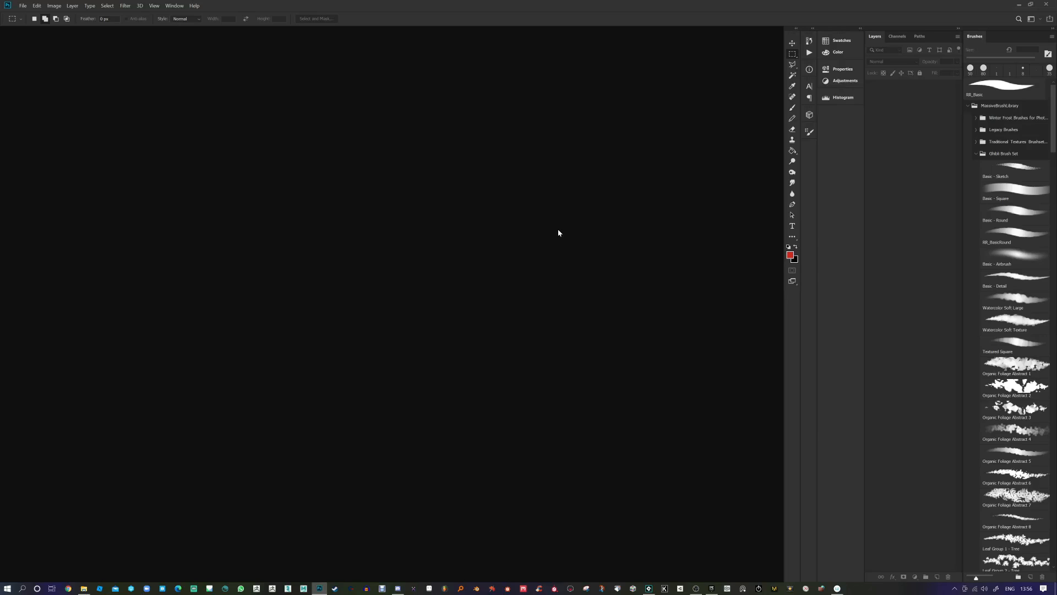
# Step: Create a new white 1920 × 1080 document and add an empty Layer 1 above the background
pyautogui.click(23, 6)
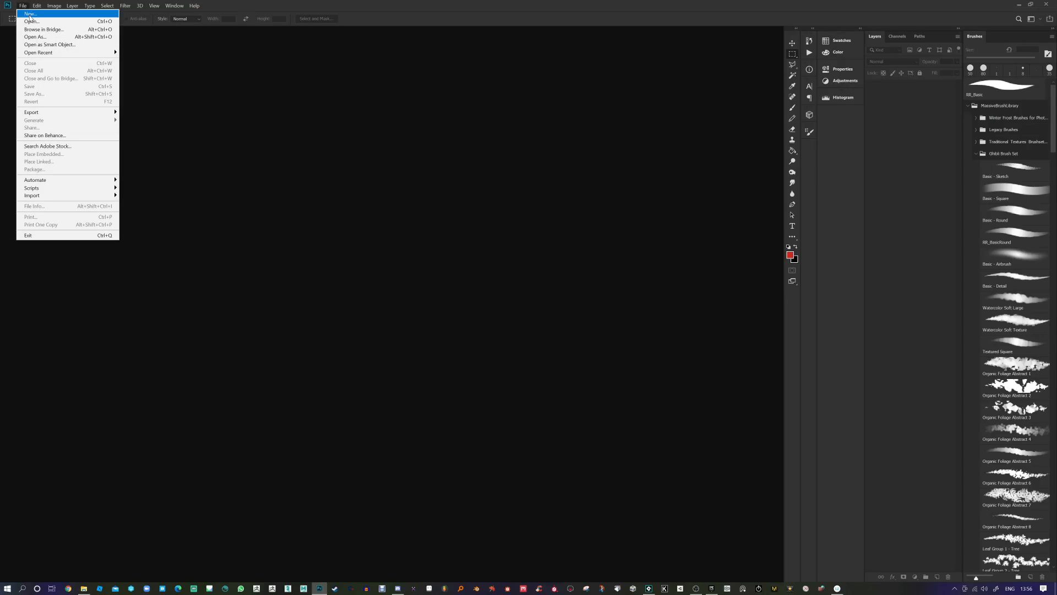
pyautogui.click(30, 16)
pyautogui.press('Tab')
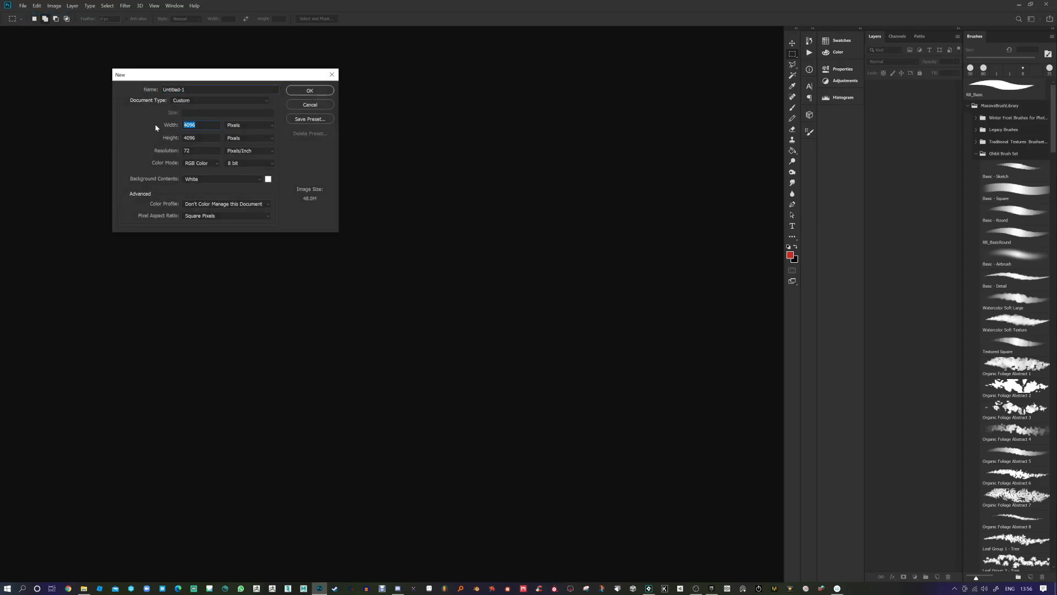
pyautogui.write('192')
pyautogui.write('1080')
pyautogui.press('Return')
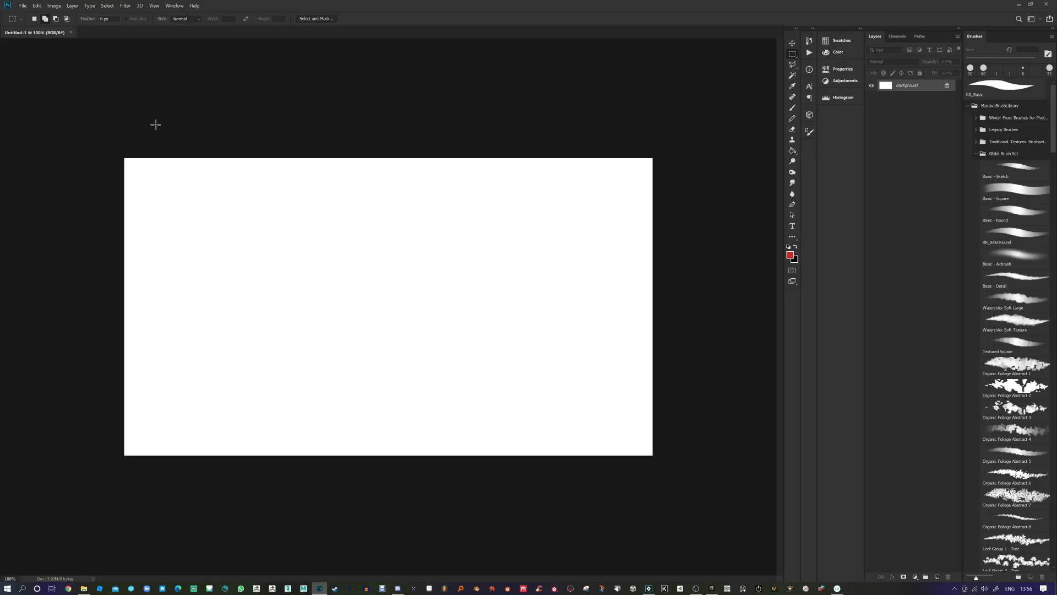
pyautogui.click(937, 576)
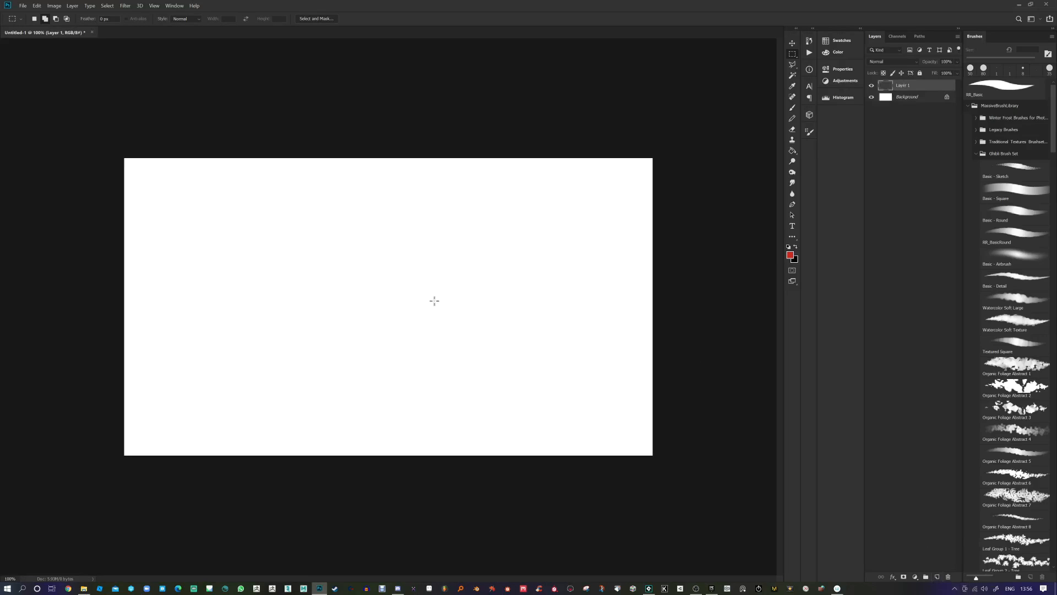
pyautogui.click(792, 109)
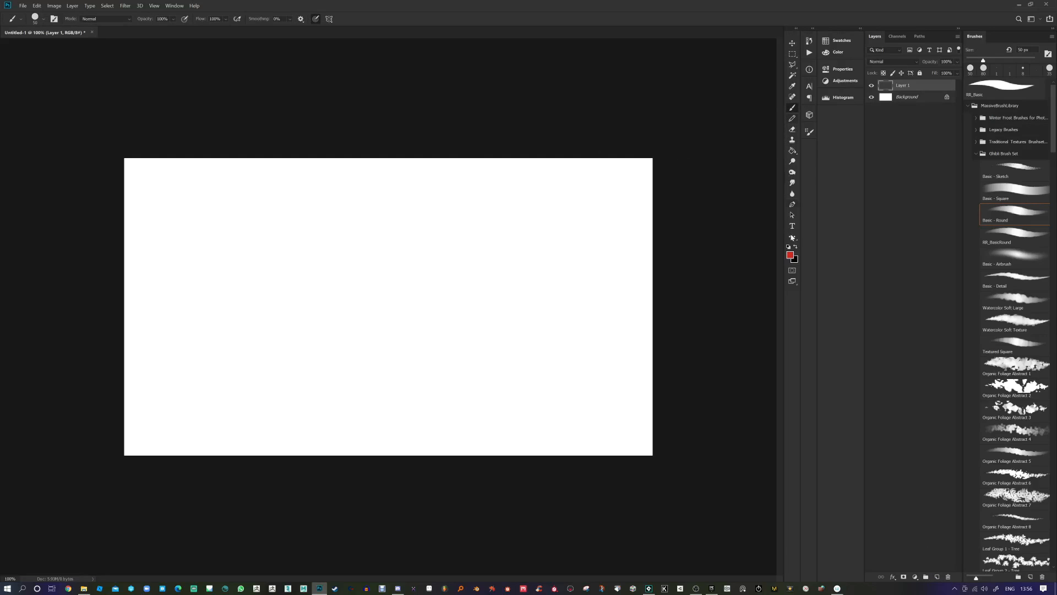
# Step: Paint black and grey rolling-hill strokes across the lower half of Layer 1
pyautogui.click(795, 247)
pyautogui.moveTo(642, 296); pyautogui.dragTo(420, 360)
pyautogui.moveTo(586, 310)
pyautogui.mouseDown()
pyautogui.moveTo(450, 348)
pyautogui.moveTo(341, 347)
pyautogui.mouseUp()
pyautogui.moveTo(456, 329)
pyautogui.mouseDown()
pyautogui.moveTo(252, 337)
pyautogui.moveTo(122, 300)
pyautogui.moveTo(284, 346)
pyautogui.moveTo(654, 312)
pyautogui.mouseUp()
pyautogui.moveTo(606, 330); pyautogui.dragTo(338, 388)
pyautogui.moveTo(515, 388); pyautogui.dragTo(289, 359)
pyautogui.moveTo(361, 368)
pyautogui.mouseDown()
pyautogui.moveTo(172, 402)
pyautogui.moveTo(103, 382)
pyautogui.moveTo(455, 401)
pyautogui.moveTo(587, 328)
pyautogui.moveTo(657, 331)
pyautogui.mouseUp()
pyautogui.moveTo(534, 413)
pyautogui.mouseDown()
pyautogui.moveTo(676, 246)
pyautogui.moveTo(530, 451)
pyautogui.moveTo(576, 465)
pyautogui.moveTo(538, 465)
pyautogui.moveTo(597, 373)
pyautogui.moveTo(104, 352)
pyautogui.moveTo(135, 330)
pyautogui.moveTo(259, 368)
pyautogui.moveTo(94, 392)
pyautogui.moveTo(320, 435)
pyautogui.moveTo(335, 405)
pyautogui.moveTo(476, 444)
pyautogui.moveTo(132, 406)
pyautogui.moveTo(640, 363)
pyautogui.moveTo(619, 275)
pyautogui.moveTo(468, 435)
pyautogui.moveTo(264, 369)
pyautogui.moveTo(415, 402)
pyautogui.moveTo(528, 374)
pyautogui.moveTo(292, 377)
pyautogui.moveTo(457, 358)
pyautogui.mouseUp()
# Step: Enlarge the brush to 150 px, unlock the Background as Layer 0, and swap the painting colours
pyautogui.press(']')
pyautogui.press(']')
pyautogui.press(']')
pyautogui.press(']')
pyautogui.press(']')
pyautogui.press(']')
pyautogui.press(']')
pyautogui.click(947, 97)
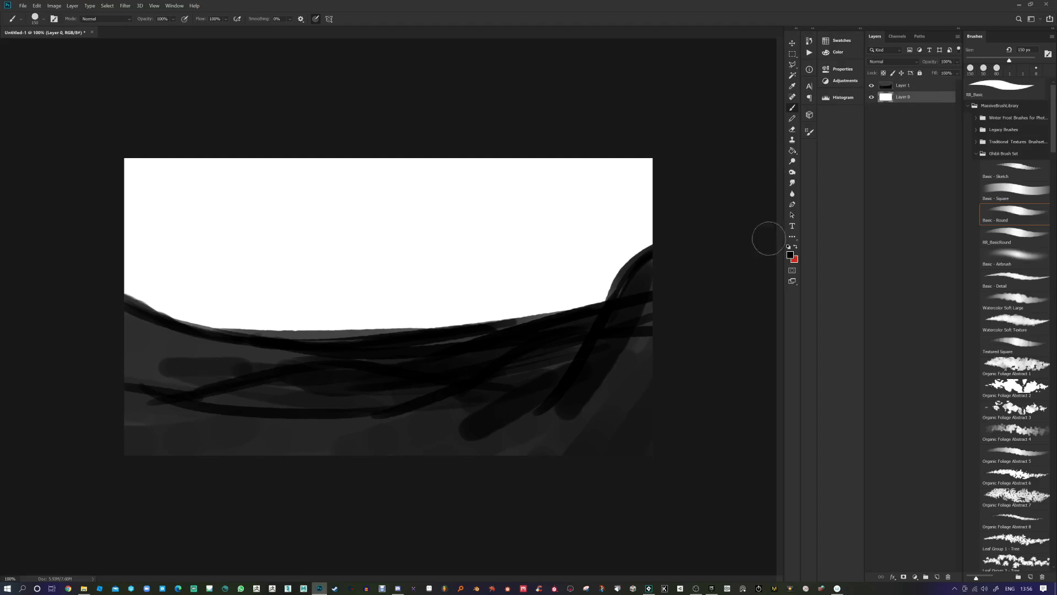
pyautogui.click(795, 247)
pyautogui.click(789, 253)
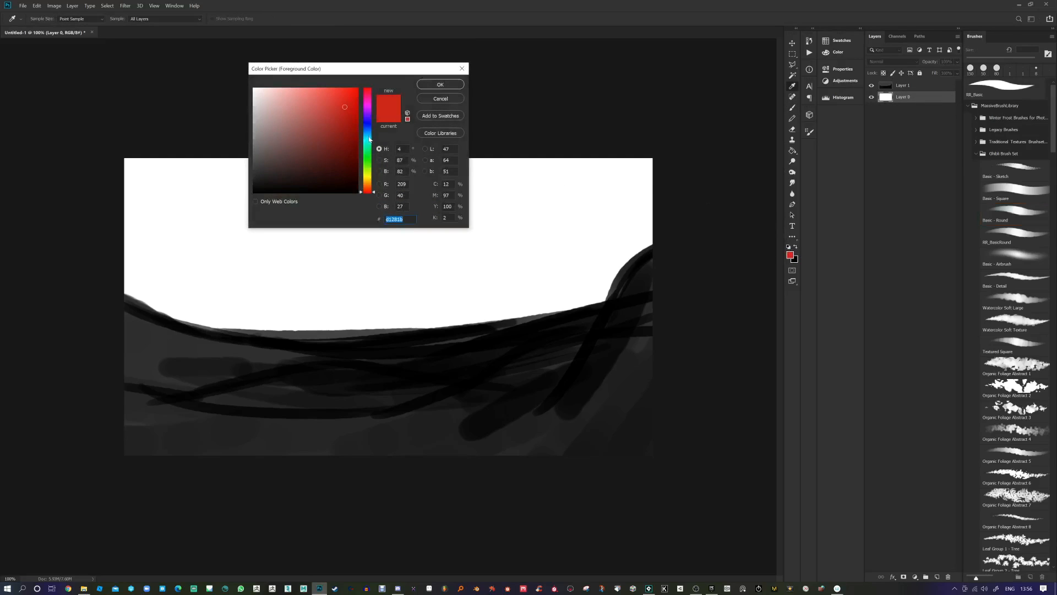
# Step: Set the foreground colour to blue and paint a light-blue sky at 20% brush opacity
pyautogui.moveTo(370, 139); pyautogui.dragTo(369, 131)
pyautogui.click(423, 88)
pyautogui.press('b')
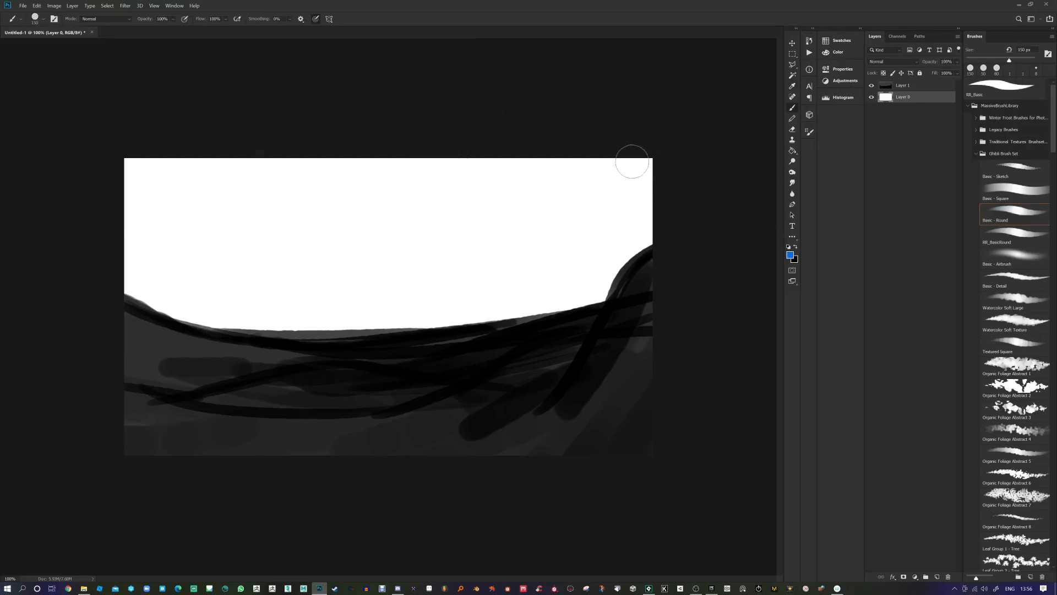
pyautogui.press('2')
pyautogui.moveTo(642, 160)
pyautogui.mouseDown()
pyautogui.moveTo(227, 146)
pyautogui.moveTo(662, 147)
pyautogui.moveTo(737, 196)
pyautogui.moveTo(699, 237)
pyautogui.moveTo(601, 160)
pyautogui.moveTo(699, 184)
pyautogui.moveTo(554, 194)
pyautogui.moveTo(649, 236)
pyautogui.moveTo(275, 170)
pyautogui.moveTo(118, 196)
pyautogui.moveTo(120, 228)
pyautogui.mouseUp()
# Step: Brush a pale white band above the hills at 60% opacity, blend in sky blue, and shrink the brush to about 50 px
pyautogui.keyDown('alt'); pyautogui.click(433, 301); pyautogui.keyUp('alt')
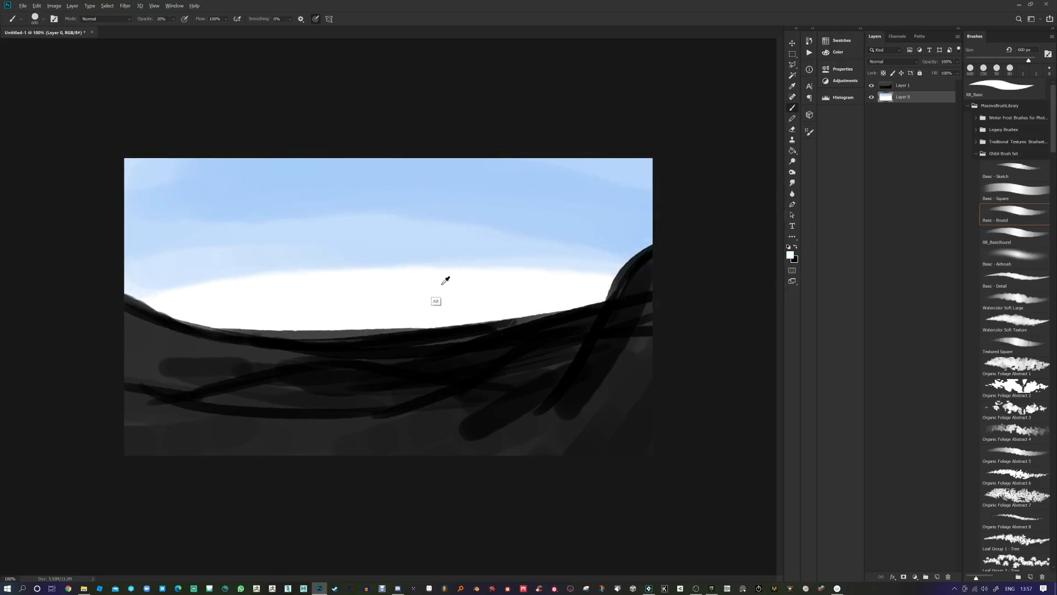
pyautogui.press('6')
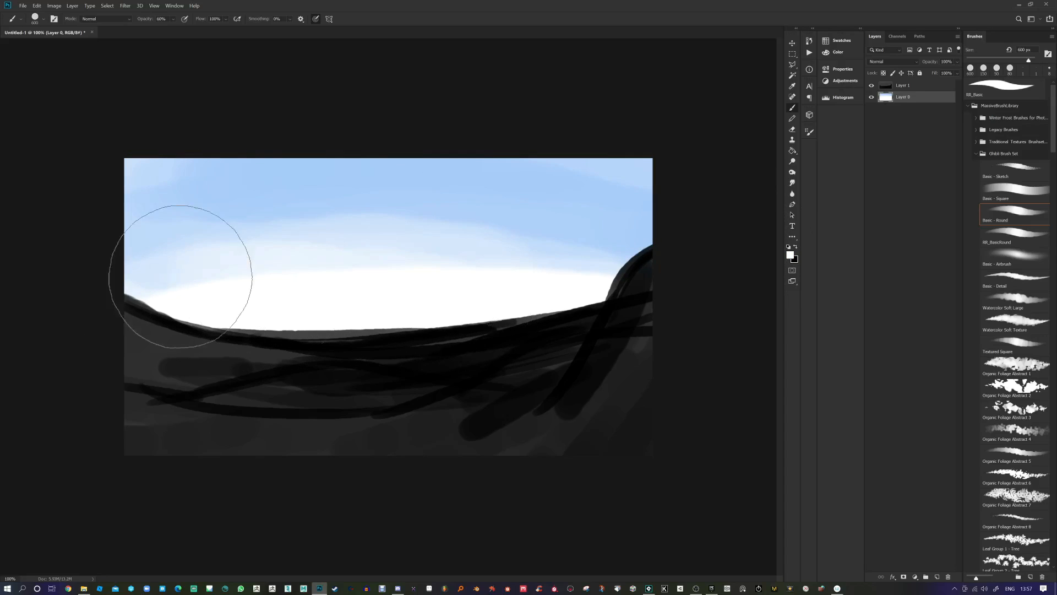
pyautogui.moveTo(181, 276); pyautogui.dragTo(448, 287)
pyautogui.keyDown('alt'); pyautogui.click(546, 221); pyautogui.keyUp('alt')
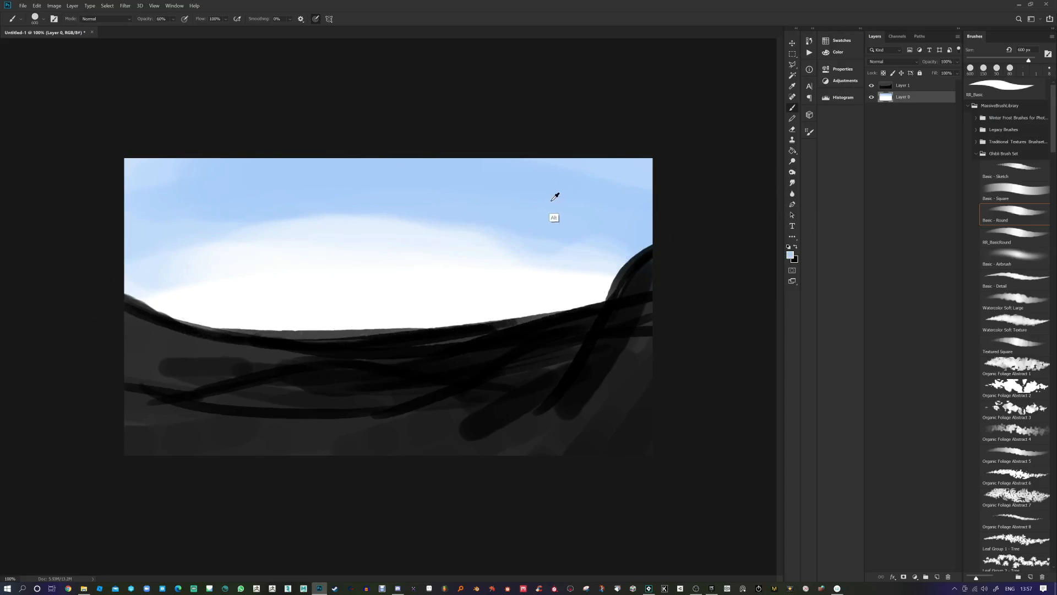
pyautogui.moveTo(546, 220)
pyautogui.mouseDown()
pyautogui.moveTo(491, 236)
pyautogui.moveTo(592, 212)
pyautogui.moveTo(553, 242)
pyautogui.moveTo(535, 234)
pyautogui.moveTo(520, 253)
pyautogui.moveTo(547, 260)
pyautogui.moveTo(494, 250)
pyautogui.mouseUp()
pyautogui.press('[')
pyautogui.press('[')
pyautogui.press('[')
pyautogui.press('[')
pyautogui.press('[')
pyautogui.press('[')
pyautogui.press('[')
pyautogui.press('[')
pyautogui.press('[')
pyautogui.press('[')
pyautogui.press('[')
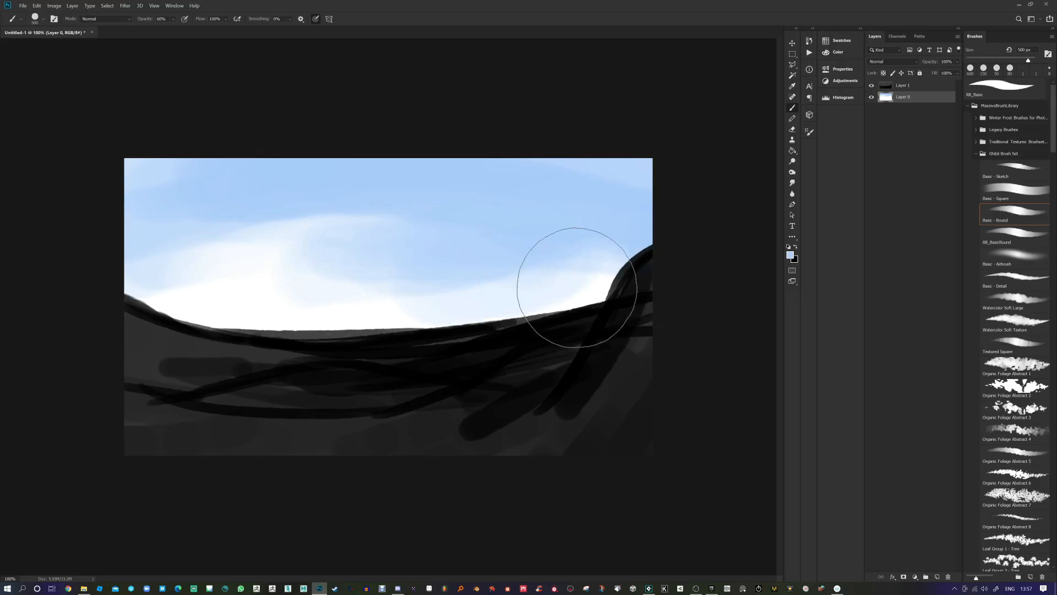
pyautogui.press('[')
pyautogui.press('[')
pyautogui.press('[')
# Step: Sample black and paint dark tree-like columns along the horizon on Layer 1
pyautogui.click(886, 89)
pyautogui.keyDown('alt'); pyautogui.click(547, 336); pyautogui.keyUp('alt')
pyautogui.moveTo(548, 322); pyautogui.dragTo(539, 278)
pyautogui.moveTo(530, 319)
pyautogui.mouseDown()
pyautogui.moveTo(530, 280)
pyautogui.moveTo(522, 291)
pyautogui.mouseUp()
pyautogui.moveTo(512, 322)
pyautogui.mouseDown()
pyautogui.moveTo(513, 291)
pyautogui.moveTo(497, 288)
pyautogui.mouseUp()
pyautogui.moveTo(490, 328)
pyautogui.mouseDown()
pyautogui.moveTo(488, 282)
pyautogui.moveTo(478, 288)
pyautogui.mouseUp()
pyautogui.moveTo(468, 331)
pyautogui.mouseDown()
pyautogui.moveTo(468, 297)
pyautogui.moveTo(457, 308)
pyautogui.mouseUp()
# Step: Add more dark columns further left, including a tall one, and darken the right-hand columns
pyautogui.moveTo(433, 329); pyautogui.dragTo(428, 300)
pyautogui.moveTo(438, 329); pyautogui.dragTo(445, 275)
pyautogui.moveTo(456, 331)
pyautogui.mouseDown()
pyautogui.moveTo(455, 283)
pyautogui.moveTo(463, 291)
pyautogui.mouseUp()
pyautogui.moveTo(472, 325)
pyautogui.mouseDown()
pyautogui.moveTo(471, 293)
pyautogui.moveTo(480, 300)
pyautogui.mouseUp()
pyautogui.moveTo(495, 323); pyautogui.dragTo(499, 291)
pyautogui.moveTo(507, 319); pyautogui.dragTo(515, 264)
pyautogui.moveTo(430, 342); pyautogui.dragTo(429, 308)
pyautogui.moveTo(422, 341)
pyautogui.mouseDown()
pyautogui.moveTo(421, 312)
pyautogui.moveTo(331, 338)
pyautogui.moveTo(231, 335)
pyautogui.mouseUp()
pyautogui.moveTo(524, 318); pyautogui.dragTo(522, 278)
pyautogui.moveTo(534, 317); pyautogui.dragTo(516, 267)
pyautogui.moveTo(547, 320); pyautogui.dragTo(551, 313)
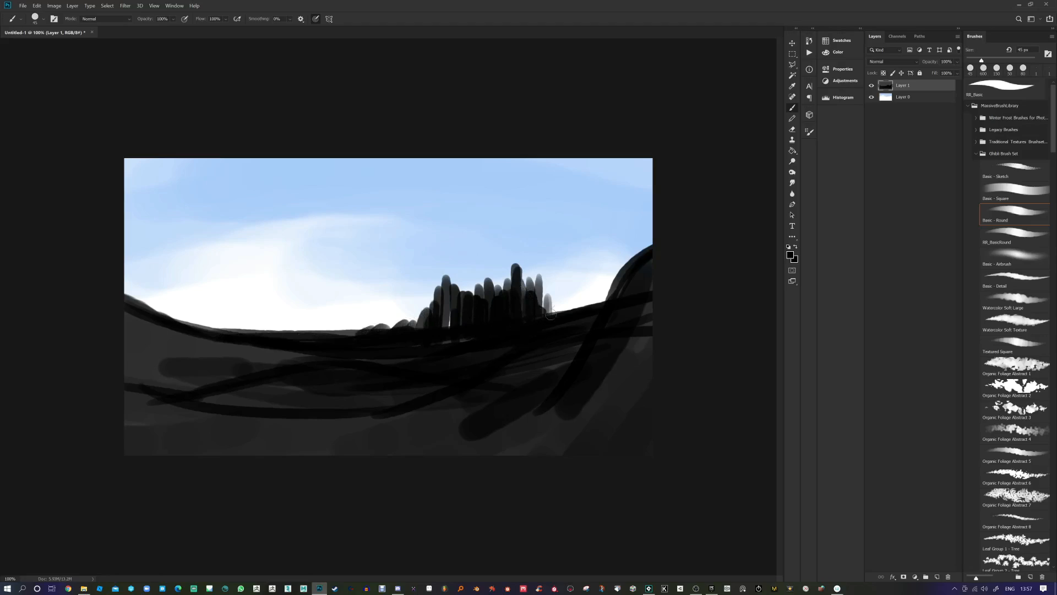
# Step: Try erasing the tall tower with a 70 px eraser, undo it, and add a layer mask to Layer 1
pyautogui.click(792, 129)
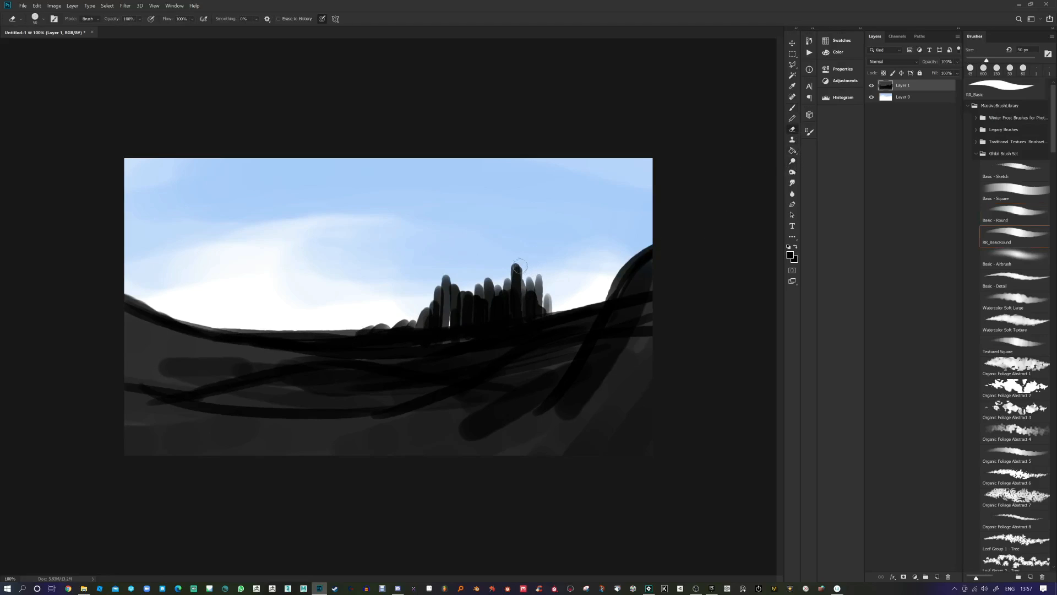
pyautogui.press(']')
pyautogui.press(']')
pyautogui.moveTo(521, 269)
pyautogui.mouseDown()
pyautogui.moveTo(524, 290)
pyautogui.moveTo(535, 265)
pyautogui.mouseUp()
pyautogui.moveTo(434, 299)
pyautogui.mouseDown()
pyautogui.moveTo(442, 287)
pyautogui.moveTo(402, 323)
pyautogui.moveTo(311, 331)
pyautogui.mouseUp()
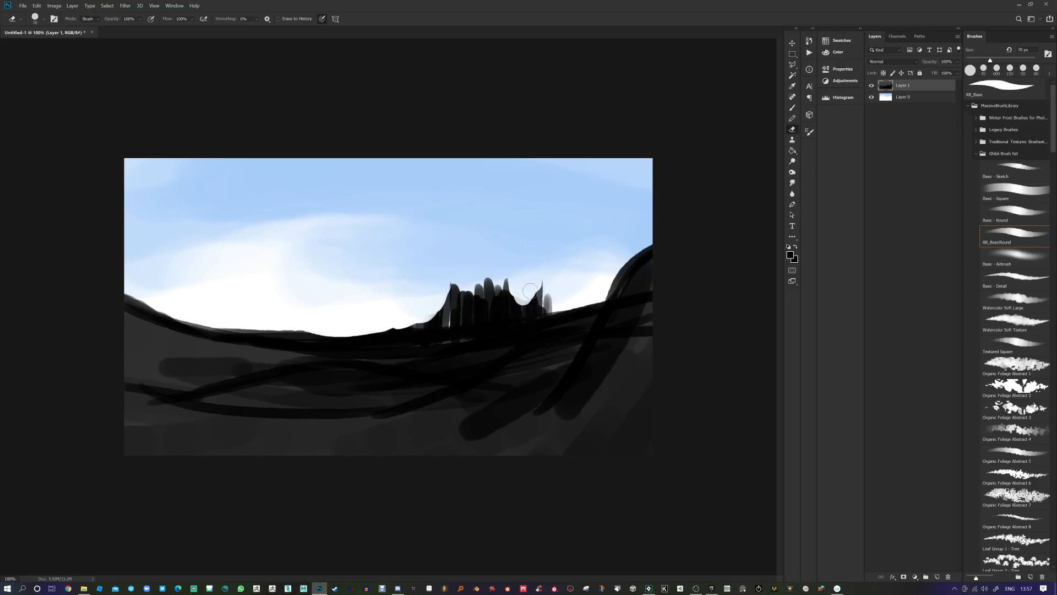
pyautogui.hotkey('ctrl', 'z')
pyautogui.hotkey('ctrl', 'z')
pyautogui.hotkey('ctrl', 'z')
pyautogui.hotkey('ctrl', 'z')
pyautogui.hotkey('ctrl', 'z')
pyautogui.hotkey('ctrl', 'z')
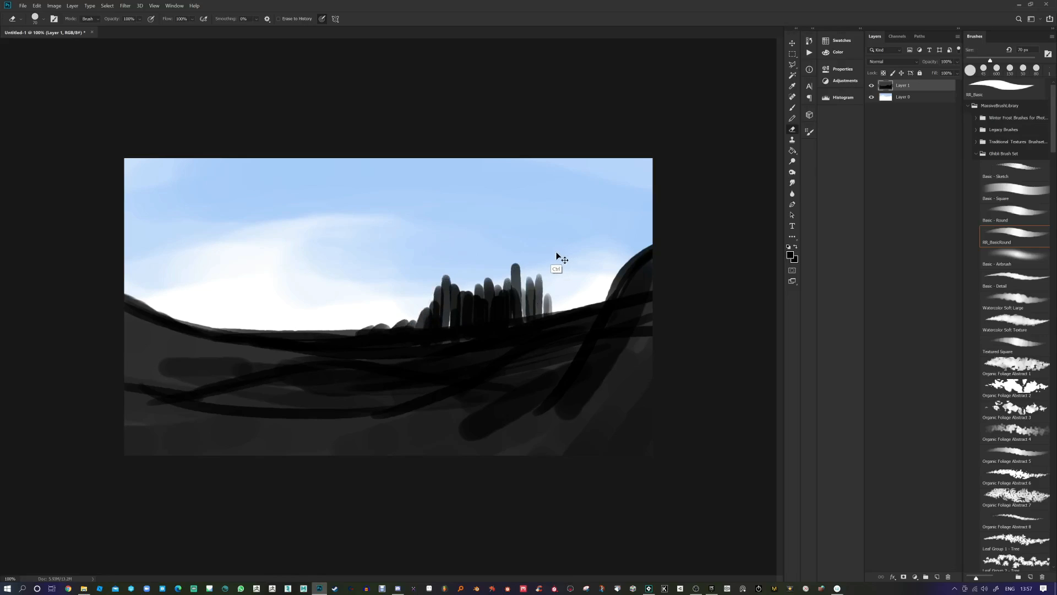
pyautogui.hotkey('ctrl', 'shift', 'z')
pyautogui.hotkey('ctrl', 'shift', 'z')
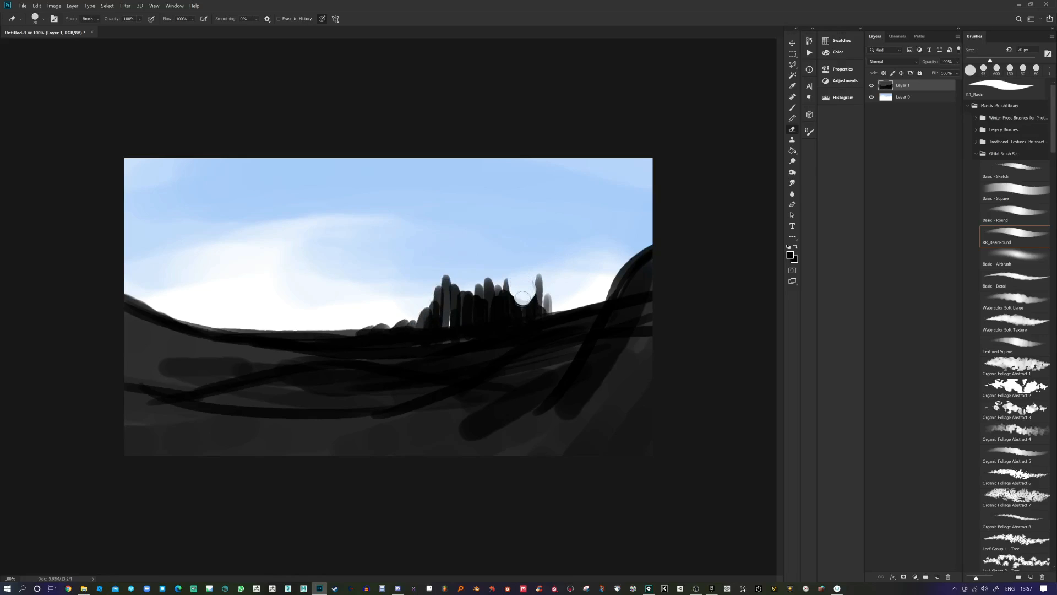
pyautogui.hotkey('ctrl', 'z')
pyautogui.hotkey('ctrl', 'z')
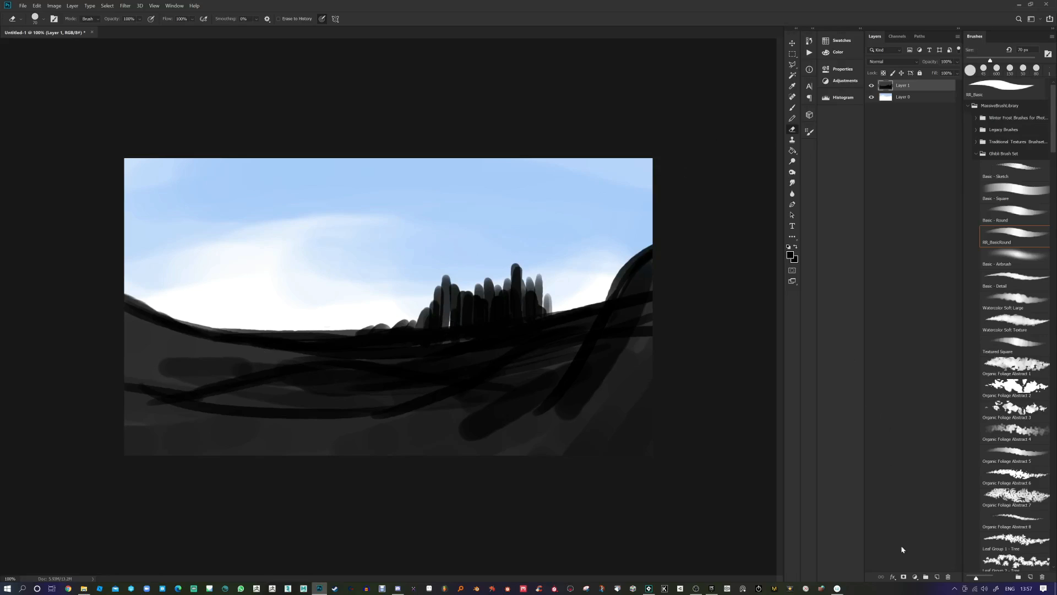
pyautogui.click(904, 577)
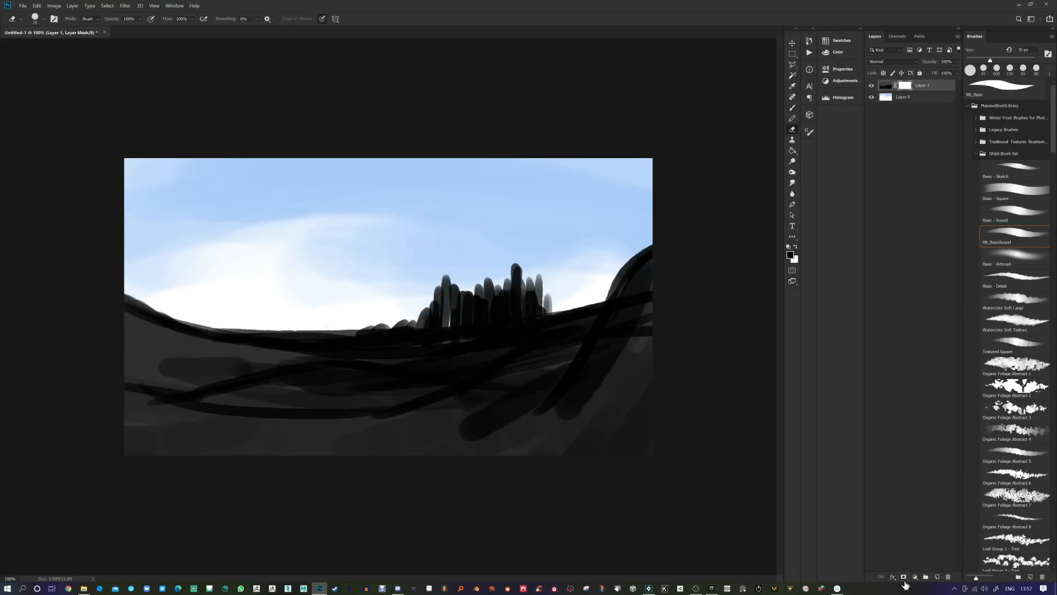
# Step: Paint black on Layer 1's mask to hide the spires and cut rounded bumps into the horizon
pyautogui.keyDown('alt'); pyautogui.click(905, 87); pyautogui.keyUp('alt')
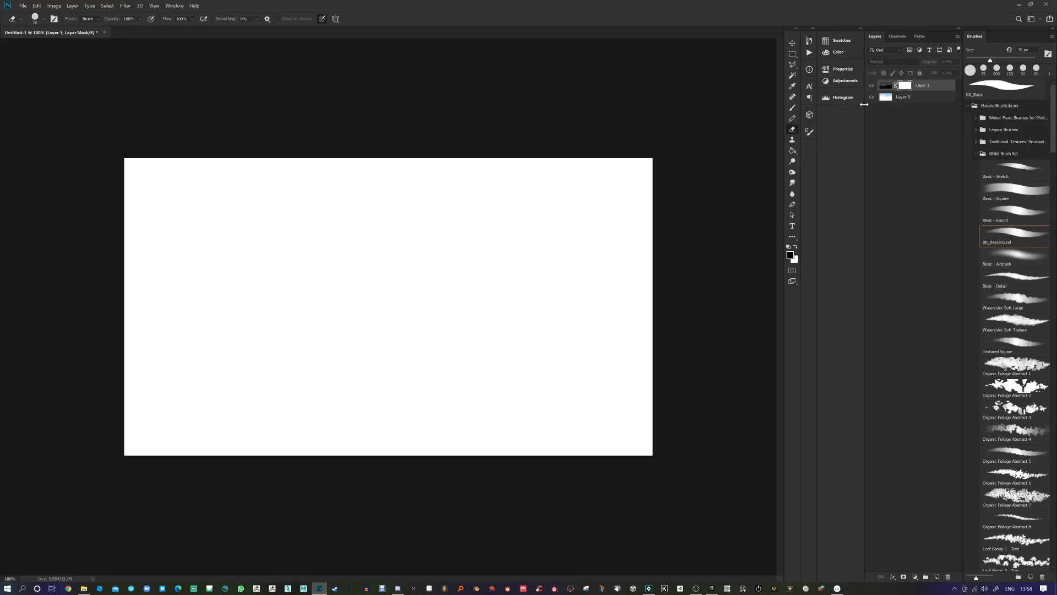
pyautogui.click(887, 86)
pyautogui.click(905, 86)
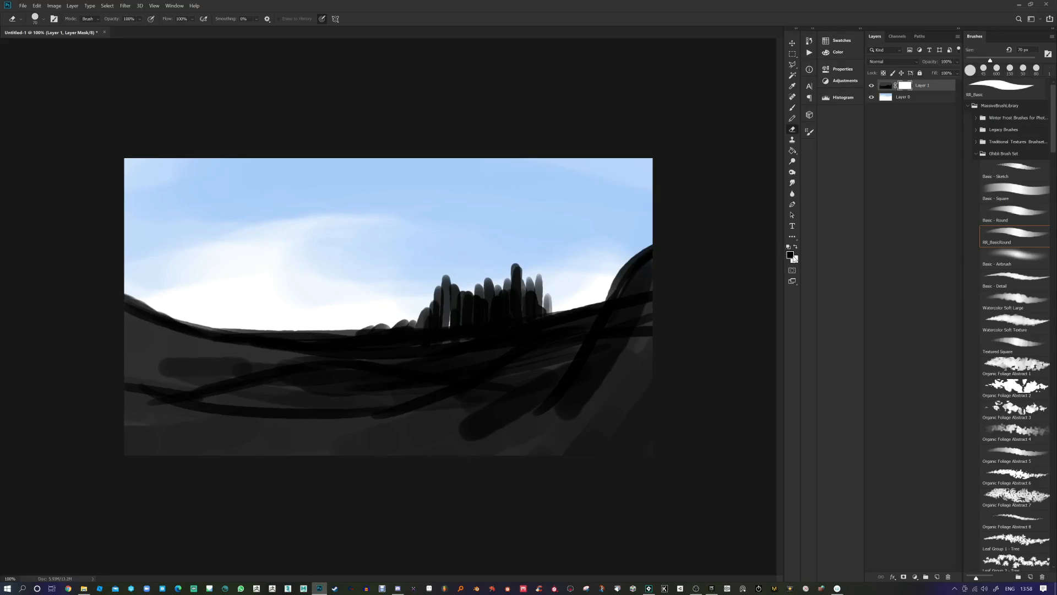
pyautogui.press('x')
pyautogui.click(793, 110)
pyautogui.moveTo(520, 267)
pyautogui.mouseDown()
pyautogui.moveTo(546, 301)
pyautogui.moveTo(518, 271)
pyautogui.moveTo(536, 276)
pyautogui.moveTo(545, 311)
pyautogui.mouseUp()
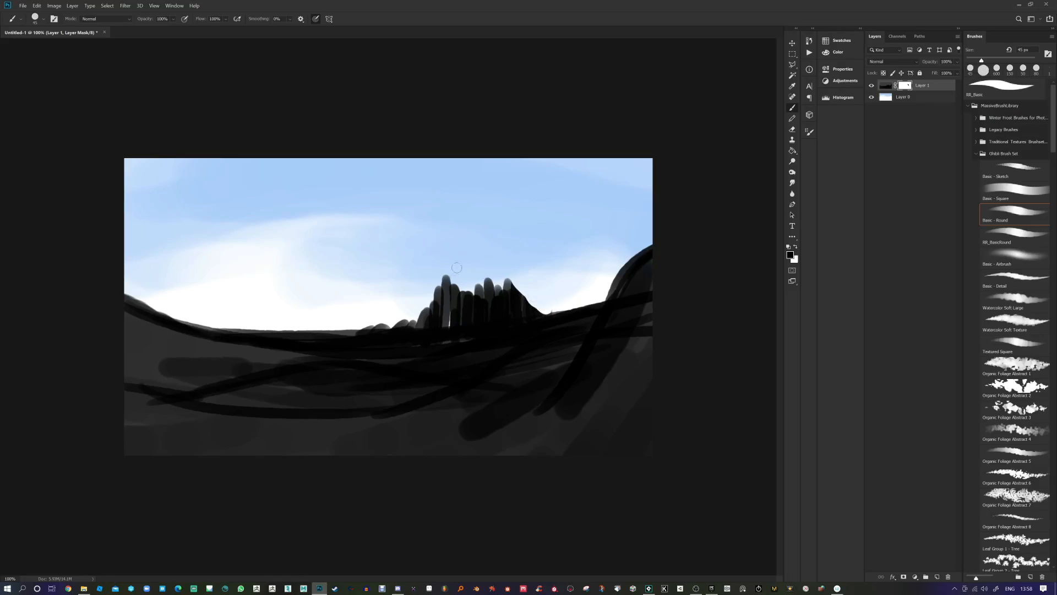
pyautogui.moveTo(456, 267)
pyautogui.mouseDown()
pyautogui.moveTo(426, 309)
pyautogui.moveTo(401, 309)
pyautogui.moveTo(415, 317)
pyautogui.mouseUp()
pyautogui.moveTo(351, 308); pyautogui.dragTo(353, 321)
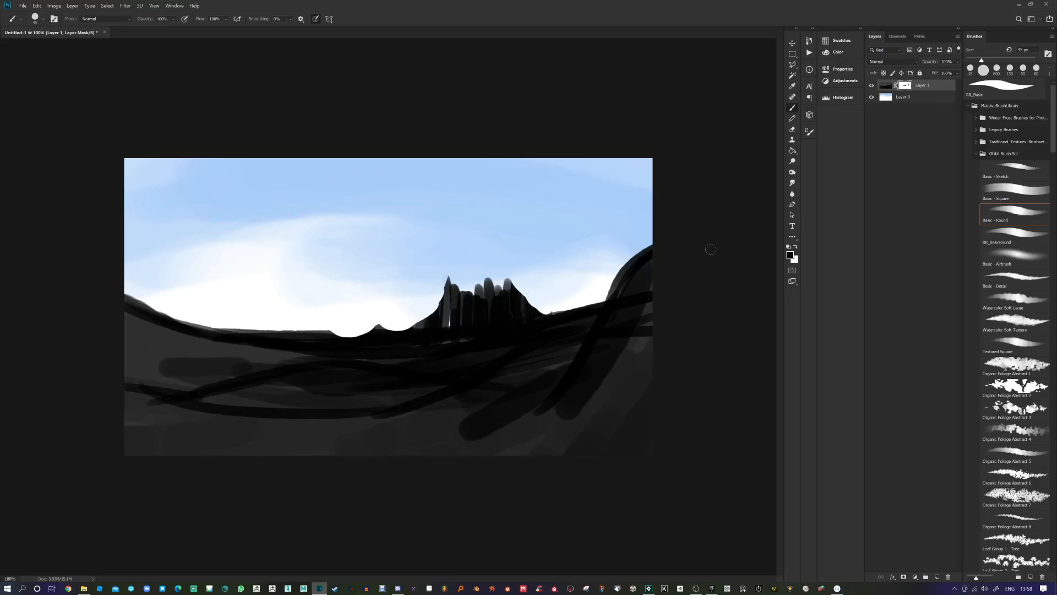
# Step: Paint white on the mask to restore a cluster of castle-like towers, then review the mask
pyautogui.press('x')
pyautogui.moveTo(514, 267); pyautogui.dragTo(514, 317)
pyautogui.moveTo(516, 270)
pyautogui.mouseDown()
pyautogui.moveTo(512, 313)
pyautogui.moveTo(518, 247)
pyautogui.moveTo(523, 322)
pyautogui.mouseUp()
pyautogui.moveTo(530, 281)
pyautogui.mouseDown()
pyautogui.moveTo(526, 257)
pyautogui.moveTo(533, 319)
pyautogui.mouseUp()
pyautogui.moveTo(538, 277)
pyautogui.mouseDown()
pyautogui.moveTo(535, 335)
pyautogui.moveTo(539, 316)
pyautogui.mouseUp()
pyautogui.moveTo(546, 293); pyautogui.dragTo(547, 317)
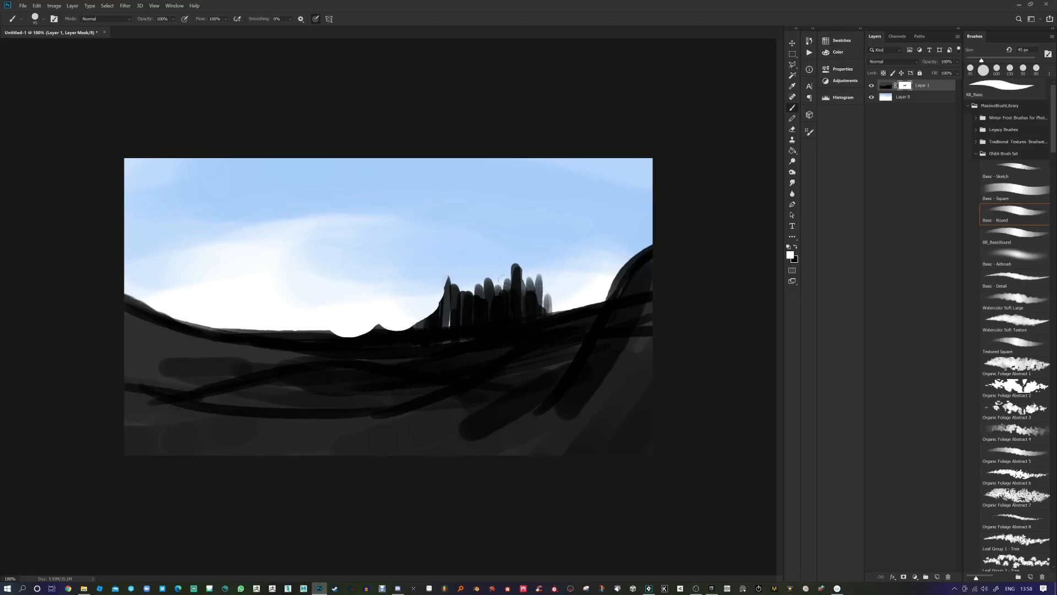
pyautogui.keyDown('alt'); pyautogui.click(904, 85); pyautogui.keyUp('alt')
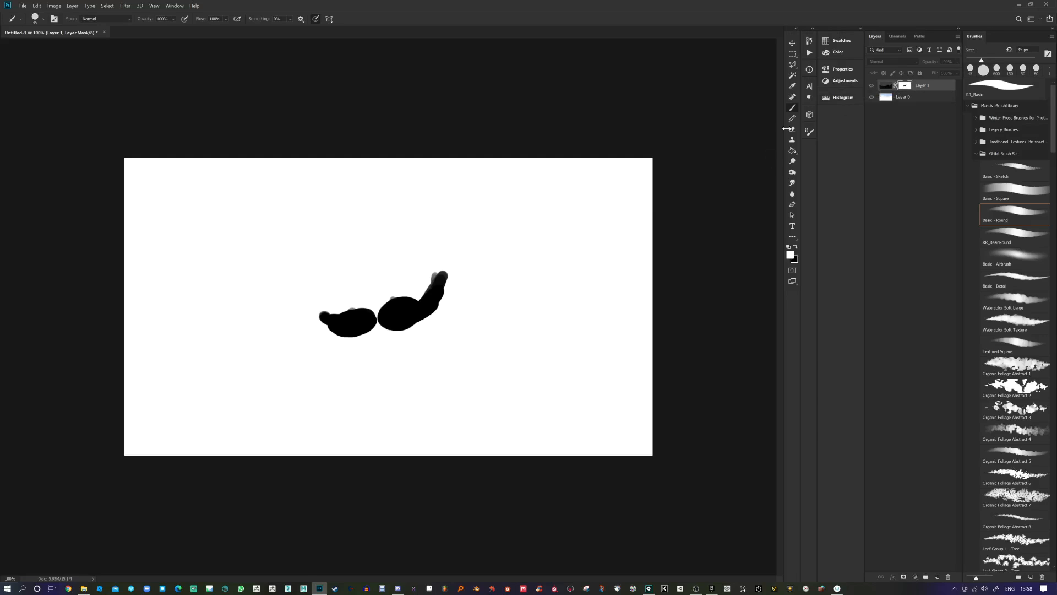
pyautogui.click(887, 86)
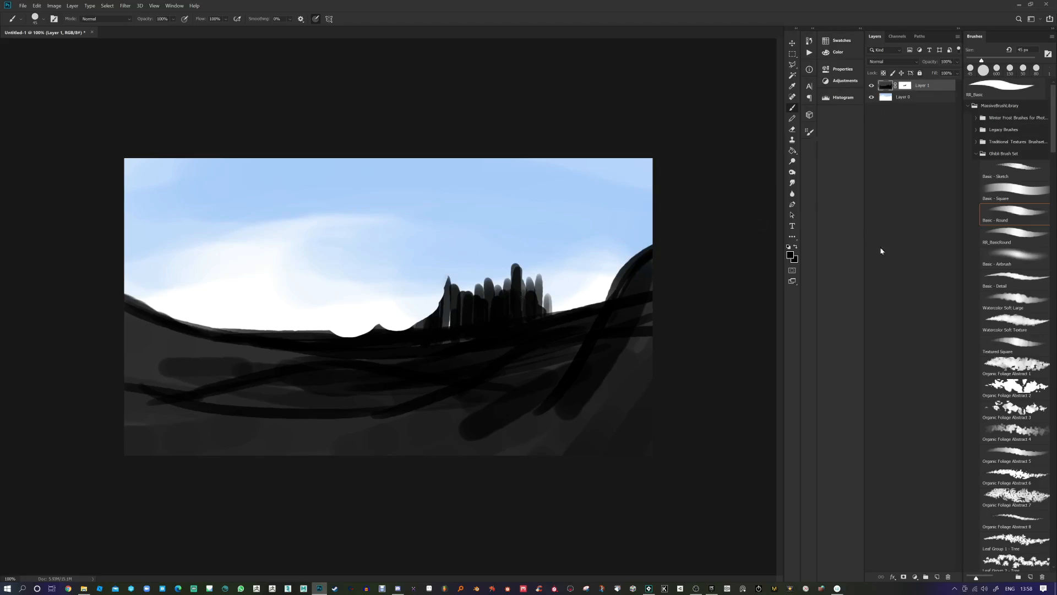
# Step: Add a bright green Solid Color fill layer, Color Fill 1, above Layer 1
pyautogui.click(915, 577)
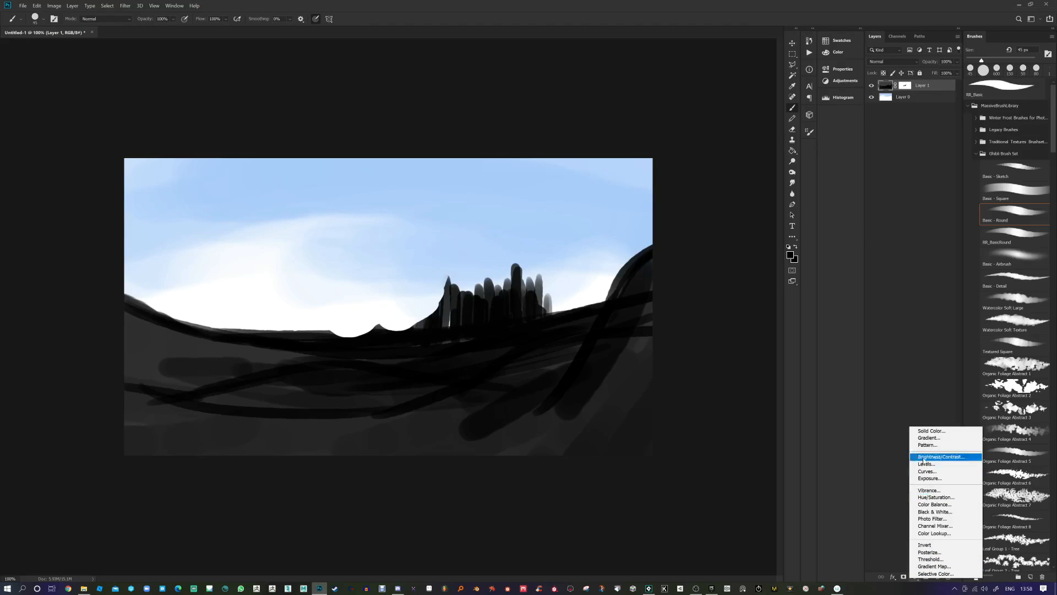
pyautogui.click(928, 435)
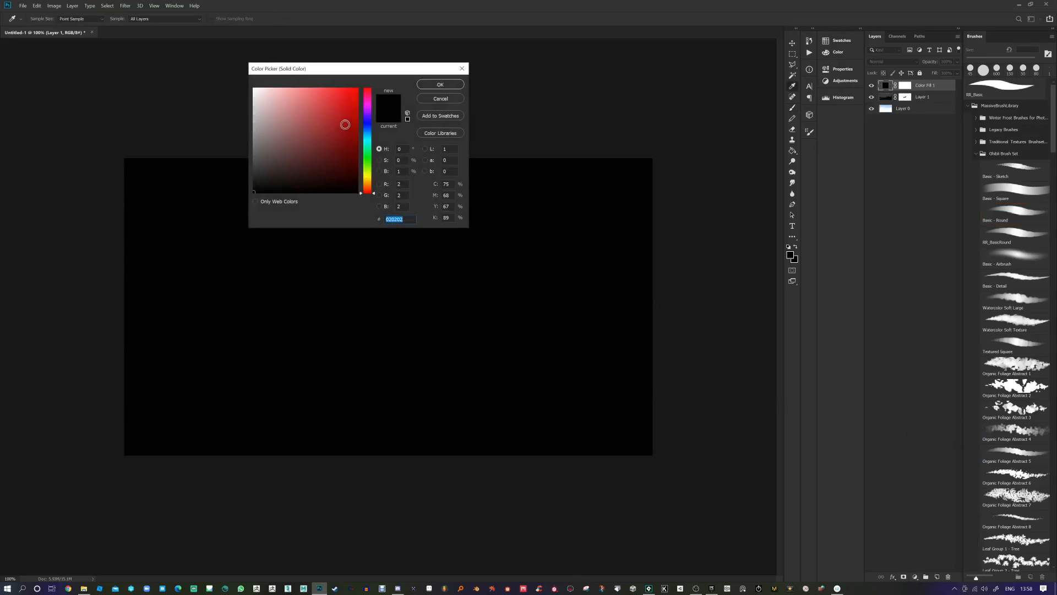
pyautogui.click(368, 162)
pyautogui.click(357, 89)
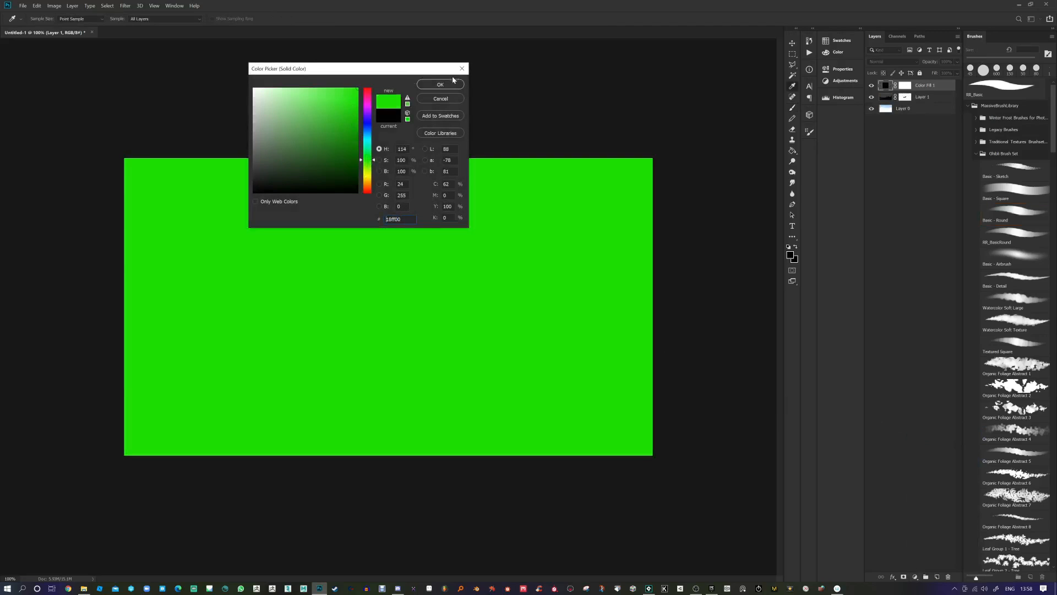
pyautogui.click(443, 83)
# Step: Invert Color Fill 1's mask to black so the green is completely hidden
pyautogui.click(905, 86)
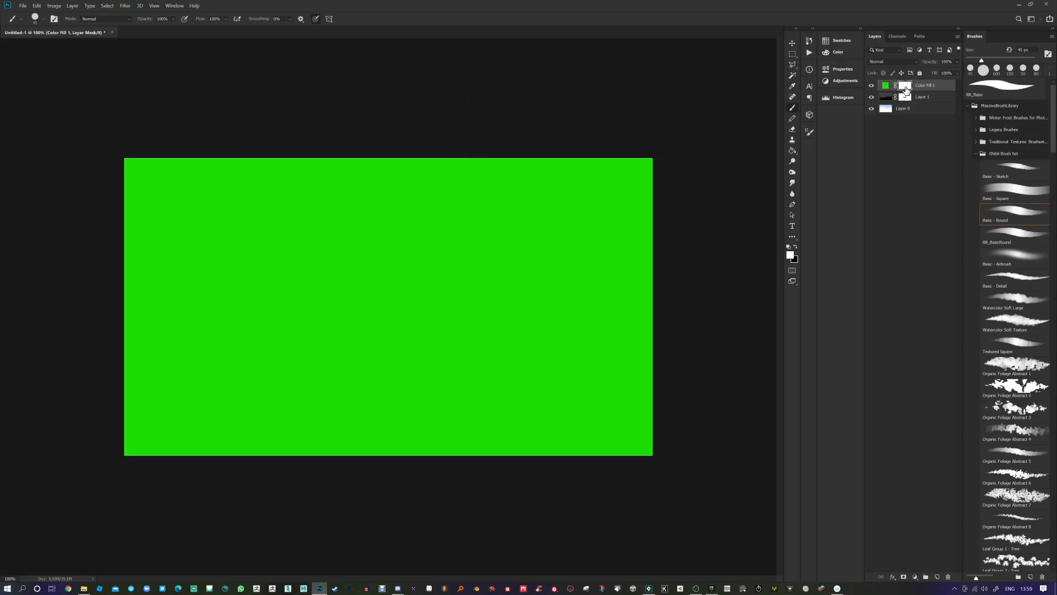
pyautogui.click(886, 87)
pyautogui.click(906, 88)
pyautogui.keyDown('alt'); pyautogui.click(907, 88); pyautogui.keyUp('alt')
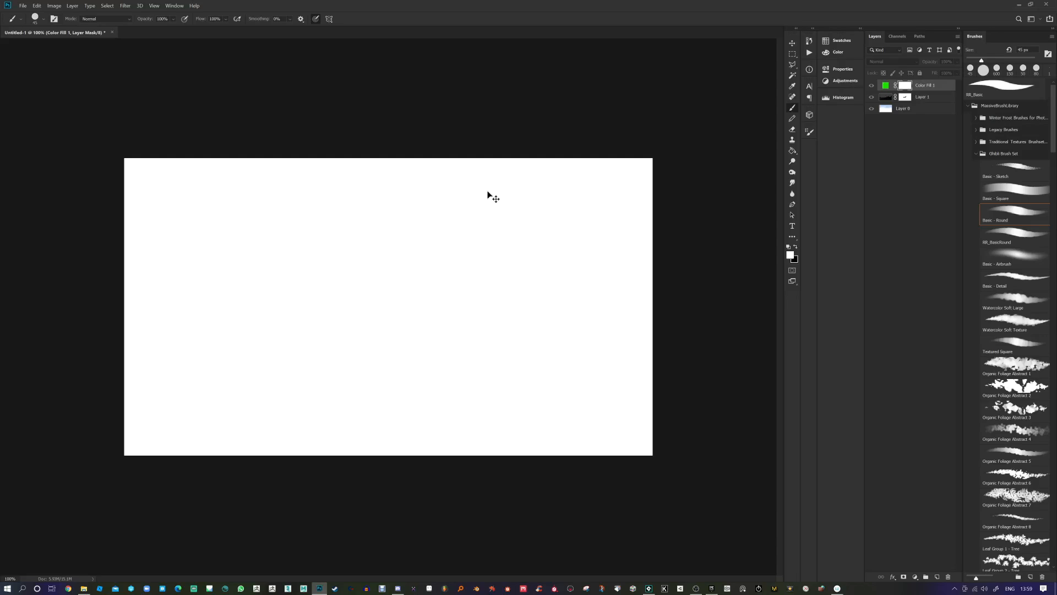
pyautogui.hotkey('ctrl', 'i')
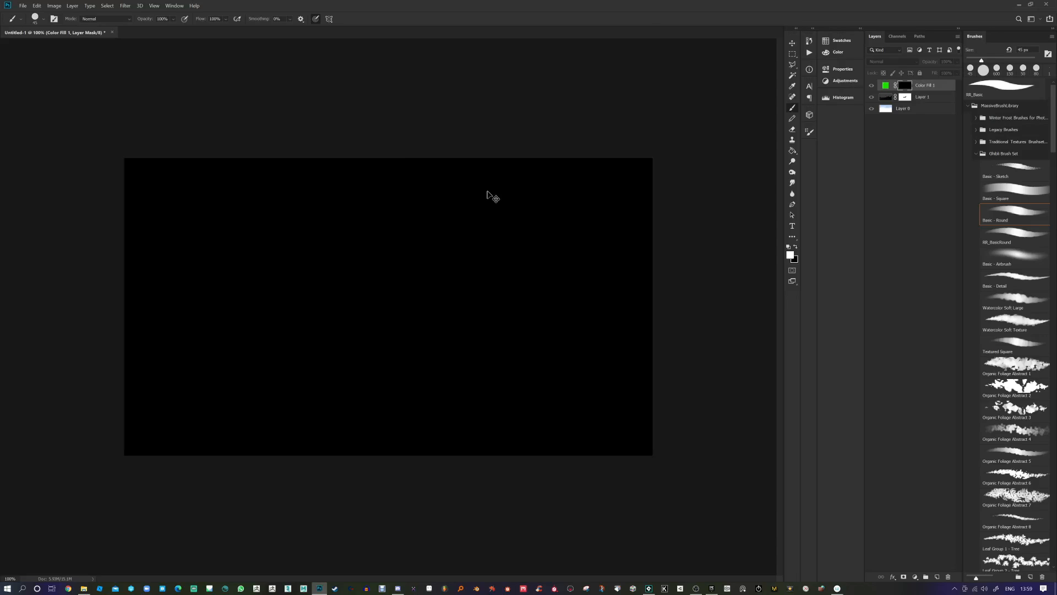
pyautogui.click(885, 87)
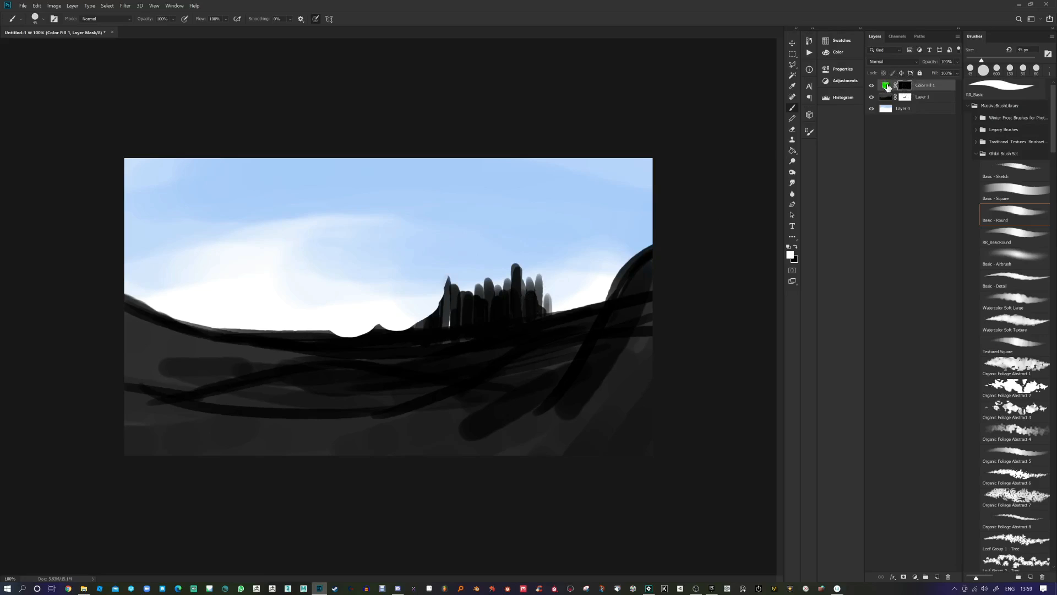
# Step: Paint green across the lower-right hills, enlarging the brush to 175 px for broader strokes
pyautogui.moveTo(571, 344); pyautogui.dragTo(441, 446)
pyautogui.moveTo(558, 364); pyautogui.dragTo(463, 435)
pyautogui.moveTo(533, 394); pyautogui.dragTo(413, 455)
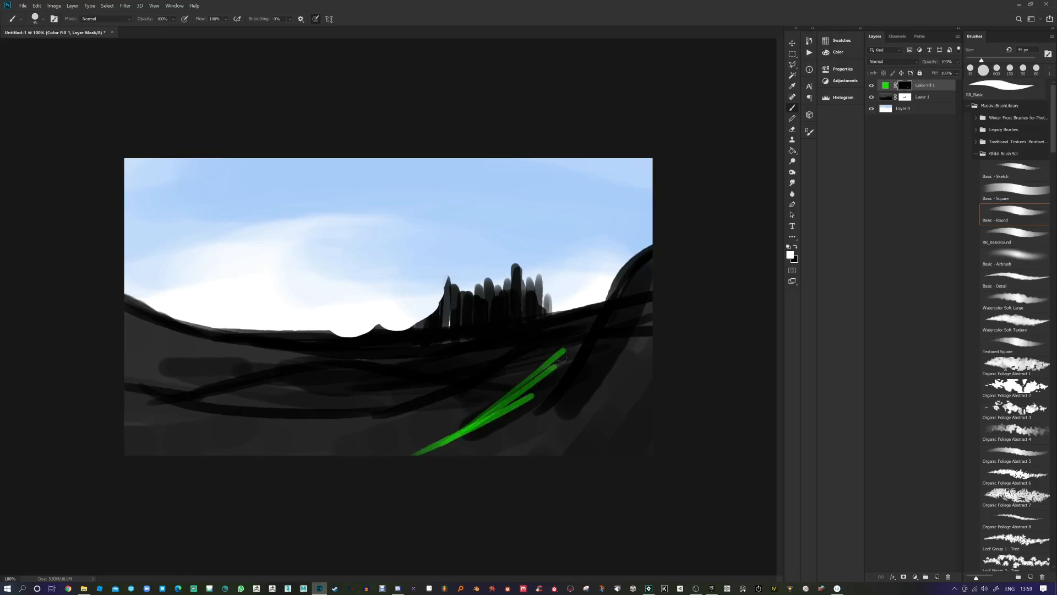
pyautogui.moveTo(552, 357); pyautogui.dragTo(359, 435)
pyautogui.moveTo(518, 366); pyautogui.dragTo(346, 419)
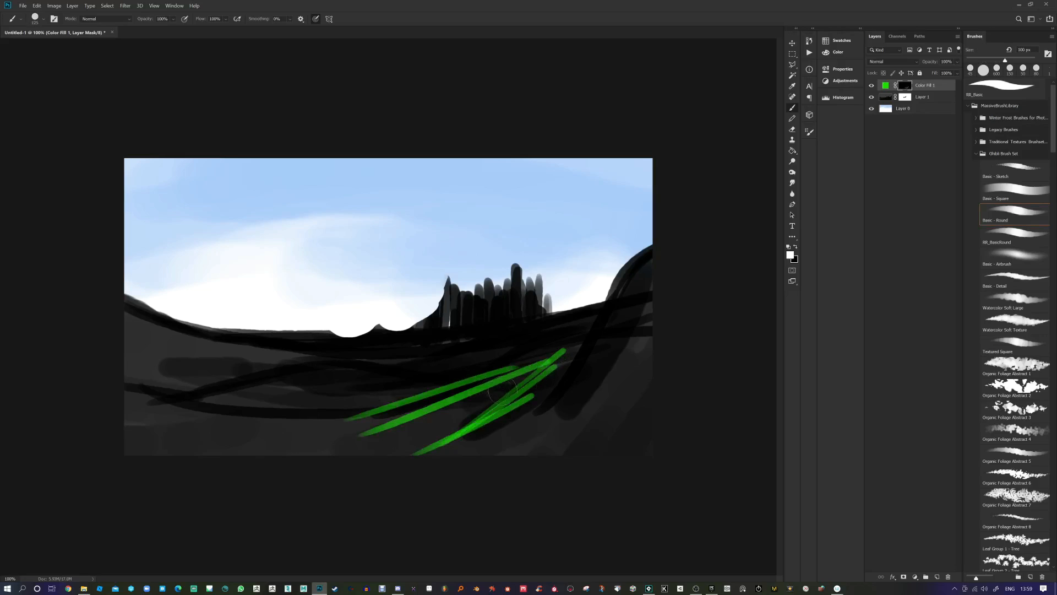
pyautogui.press(']')
pyautogui.press(']')
pyautogui.moveTo(525, 364); pyautogui.dragTo(308, 398)
pyautogui.moveTo(516, 376); pyautogui.dragTo(275, 421)
pyautogui.moveTo(480, 415); pyautogui.dragTo(146, 460)
pyautogui.moveTo(429, 436); pyautogui.dragTo(160, 454)
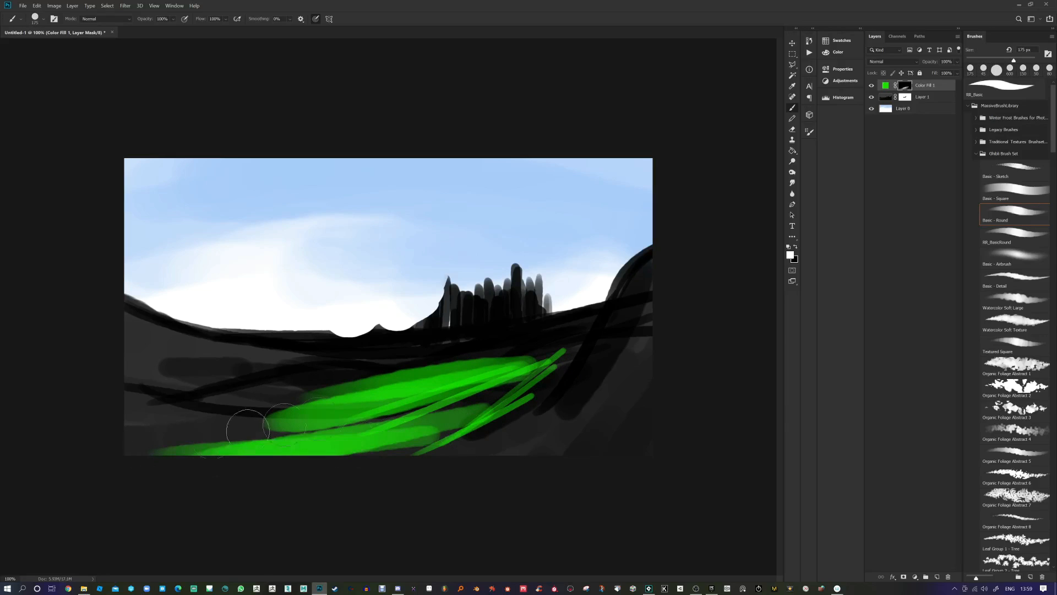
# Step: Cover the lower-left foreground in green
pyautogui.moveTo(363, 408); pyautogui.dragTo(138, 393)
pyautogui.moveTo(379, 363); pyautogui.dragTo(143, 358)
pyautogui.moveTo(440, 380); pyautogui.dragTo(170, 388)
pyautogui.moveTo(399, 423); pyautogui.dragTo(138, 404)
pyautogui.moveTo(424, 443); pyautogui.dragTo(132, 441)
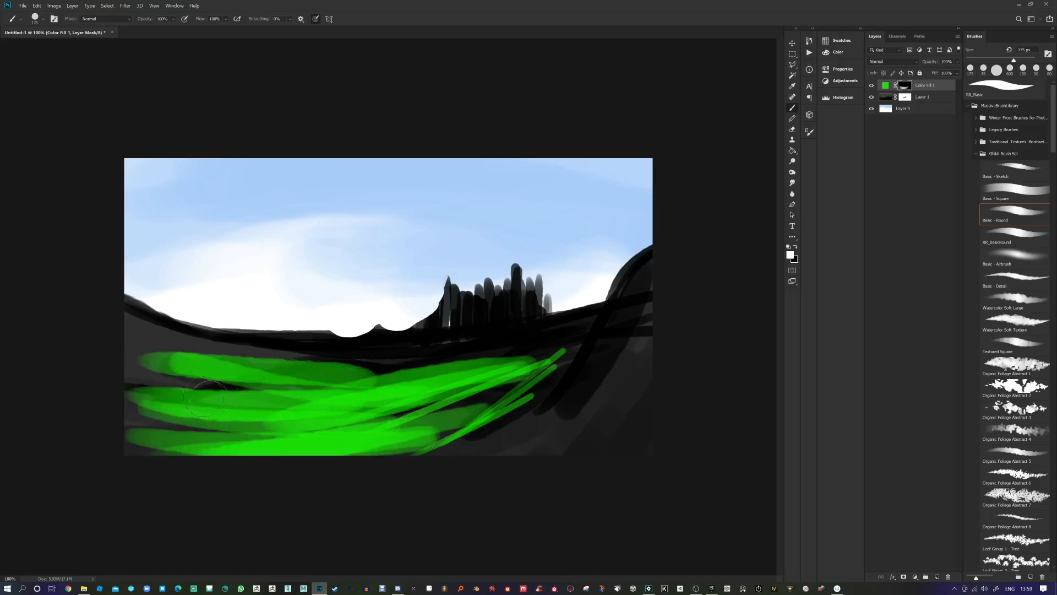
# Step: Spread green up over the left hill's edge and into the dip before the castle
pyautogui.moveTo(521, 422); pyautogui.dragTo(237, 419)
pyautogui.moveTo(523, 392); pyautogui.dragTo(280, 389)
pyautogui.moveTo(483, 376); pyautogui.dragTo(281, 381)
pyautogui.moveTo(421, 357); pyautogui.dragTo(220, 350)
pyautogui.moveTo(348, 357); pyautogui.dragTo(184, 347)
pyautogui.moveTo(326, 330); pyautogui.dragTo(202, 327)
pyautogui.moveTo(395, 344); pyautogui.dragTo(193, 328)
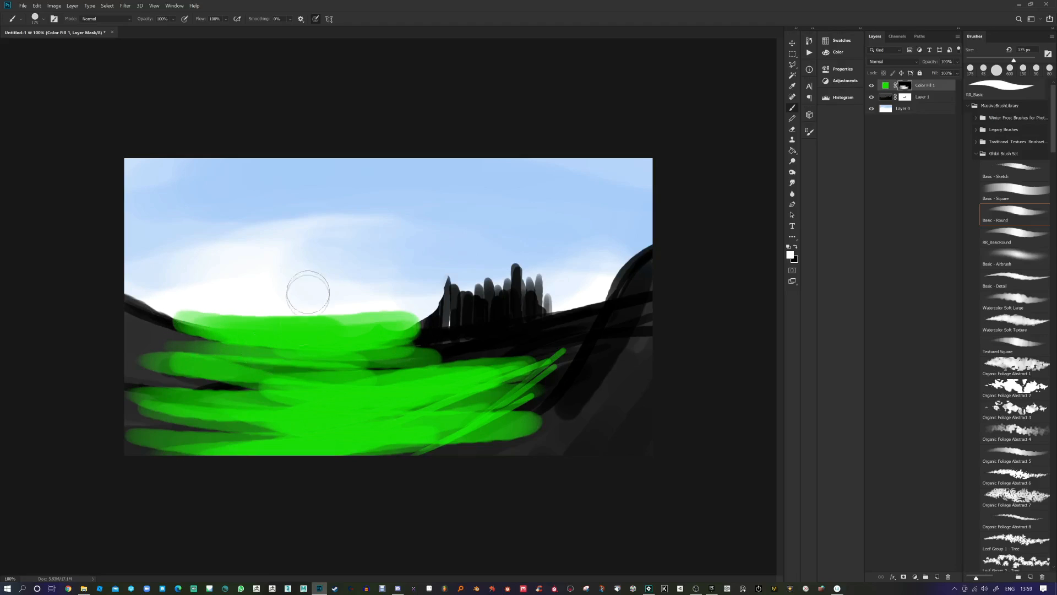
pyautogui.click(934, 85)
# Step: Clip Color Fill 1 to Layer 1 and set white as the colour for its mask
pyautogui.rightClick(931, 84)
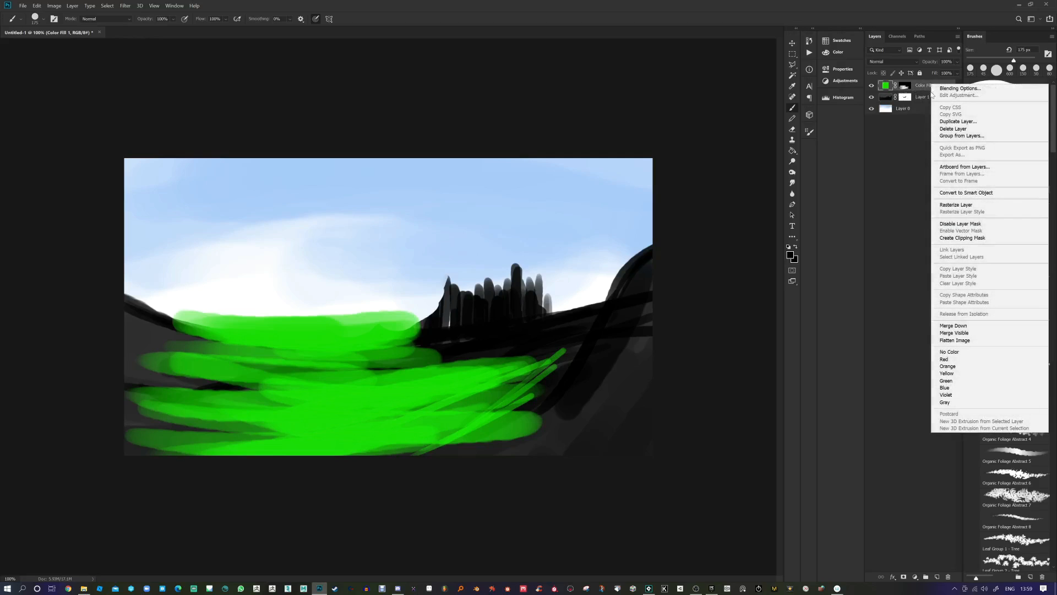
pyautogui.click(955, 241)
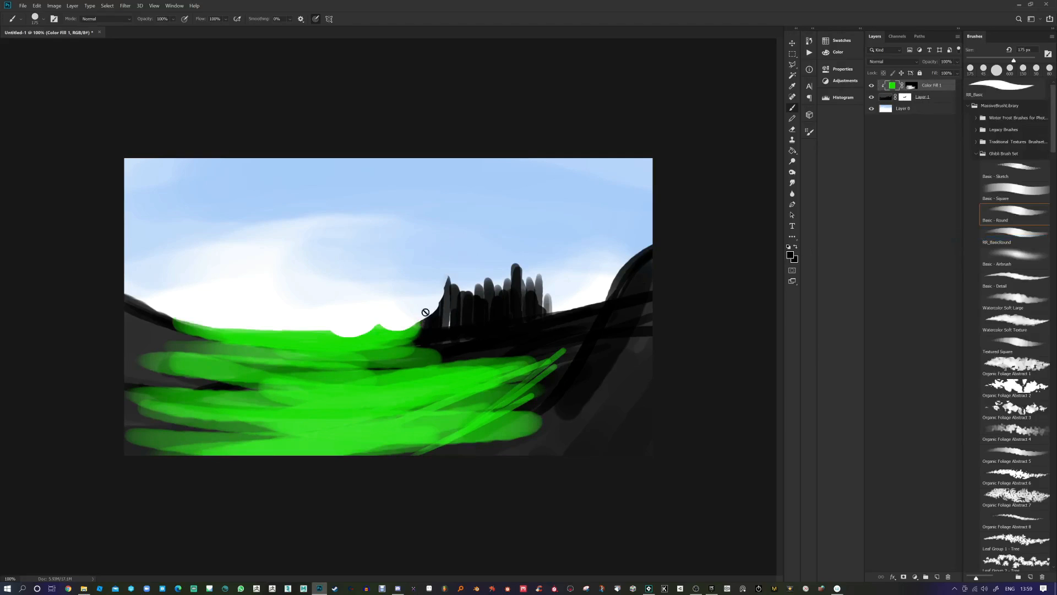
pyautogui.click(911, 86)
pyautogui.press('x')
# Step: Reveal more green up the slopes, then group Color Fill 1 and Layer 1 into Group 1
pyautogui.moveTo(418, 352)
pyautogui.mouseDown()
pyautogui.moveTo(499, 343)
pyautogui.moveTo(470, 353)
pyautogui.moveTo(567, 325)
pyautogui.moveTo(539, 359)
pyautogui.moveTo(503, 376)
pyautogui.moveTo(399, 379)
pyautogui.moveTo(447, 357)
pyautogui.moveTo(237, 351)
pyautogui.moveTo(120, 302)
pyautogui.moveTo(157, 320)
pyautogui.moveTo(138, 349)
pyautogui.moveTo(339, 387)
pyautogui.moveTo(593, 333)
pyautogui.moveTo(508, 409)
pyautogui.mouseUp()
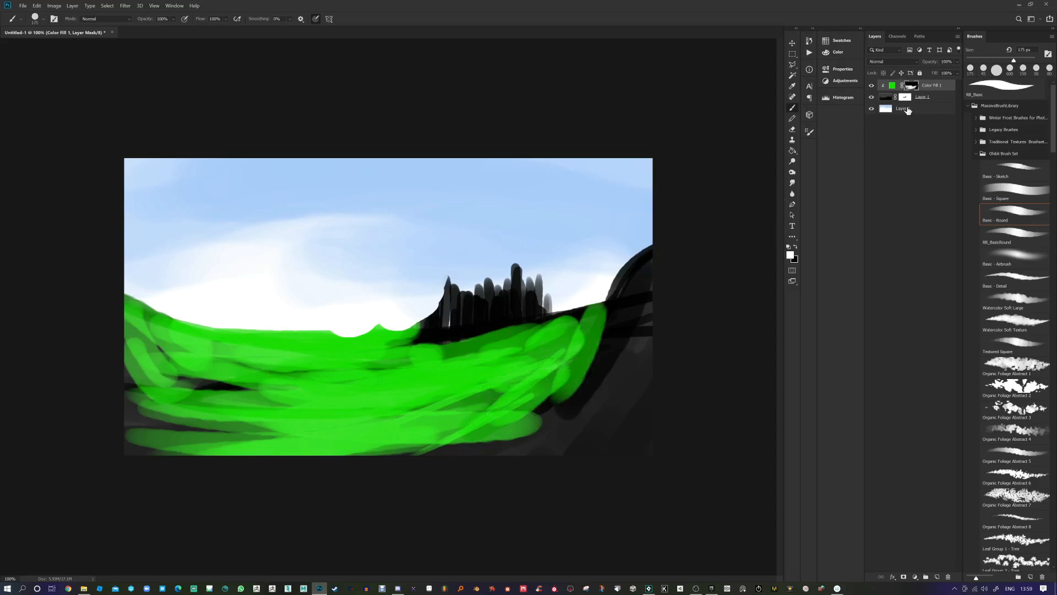
pyautogui.click(927, 98)
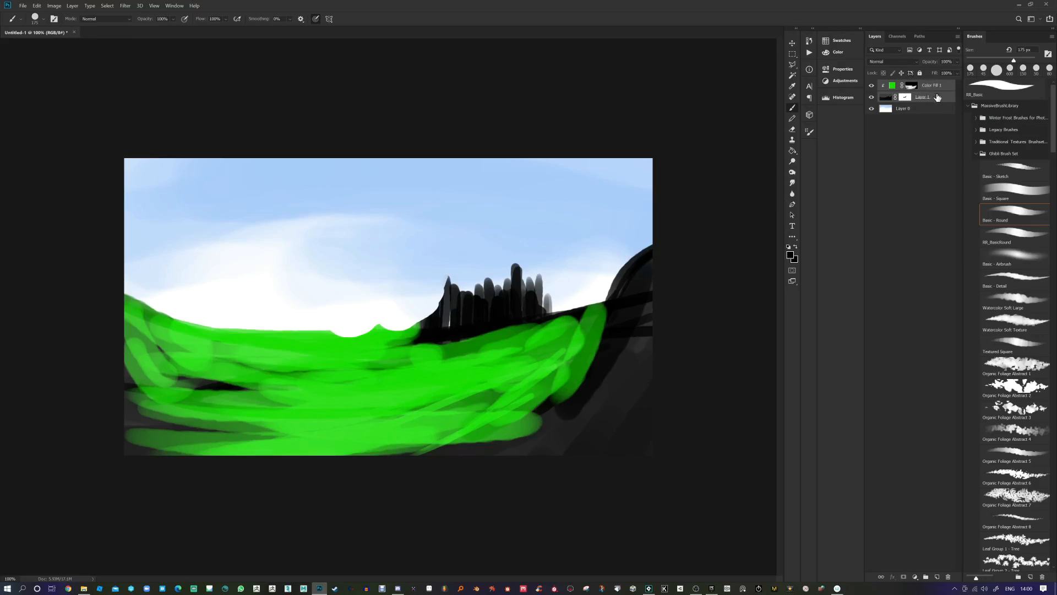
pyautogui.moveTo(936, 97); pyautogui.dragTo(934, 569)
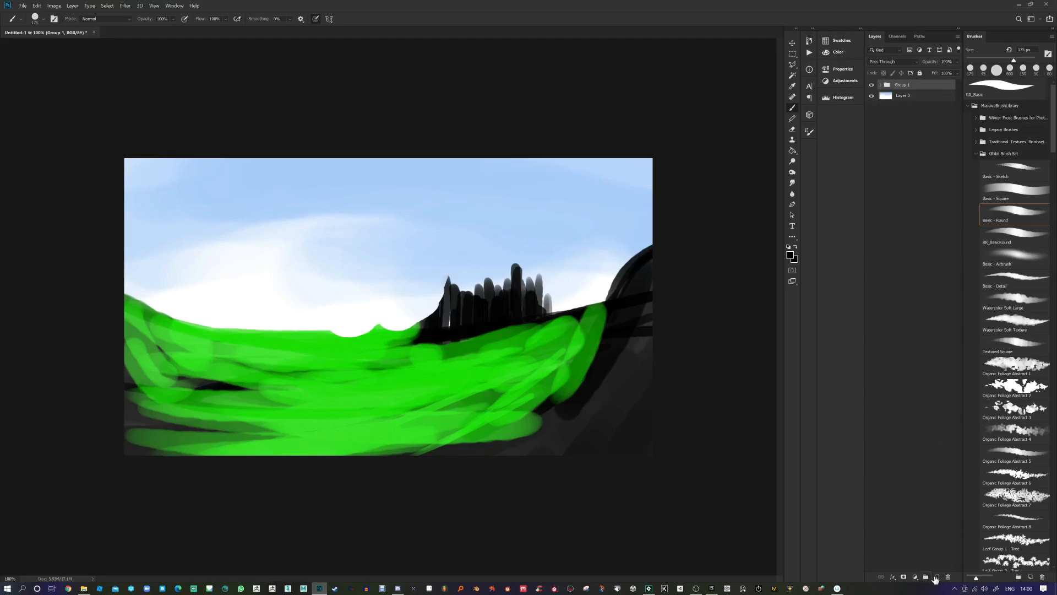
# Step: Add a mask to Group 1, paint two diagonal bands on it, and invert it
pyautogui.click(903, 577)
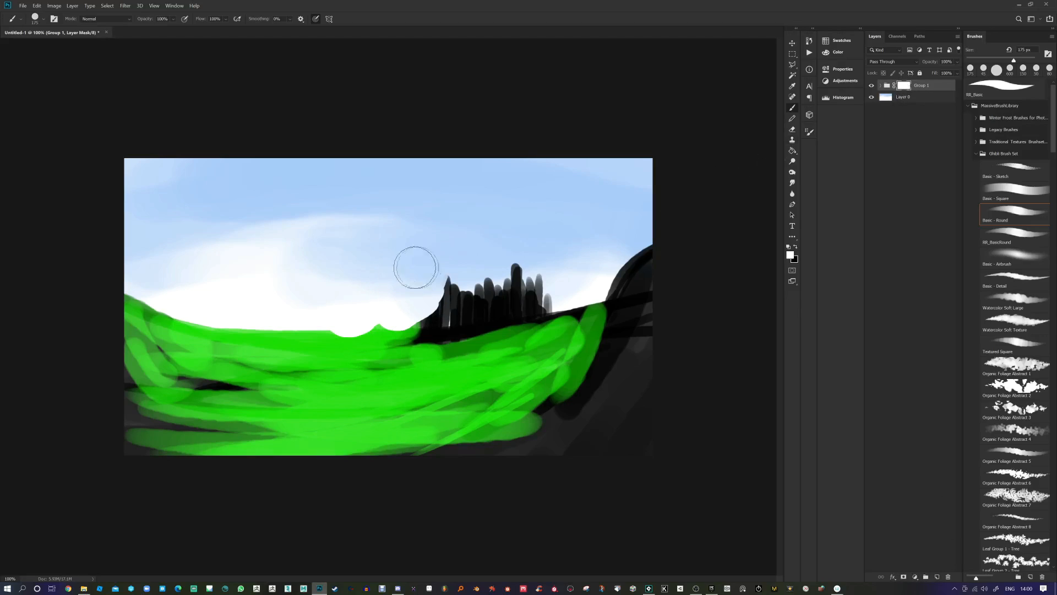
pyautogui.moveTo(402, 239)
pyautogui.mouseDown()
pyautogui.moveTo(186, 514)
pyautogui.moveTo(402, 260)
pyautogui.moveTo(233, 471)
pyautogui.mouseUp()
pyautogui.moveTo(517, 245); pyautogui.dragTo(435, 390)
pyautogui.click(881, 87)
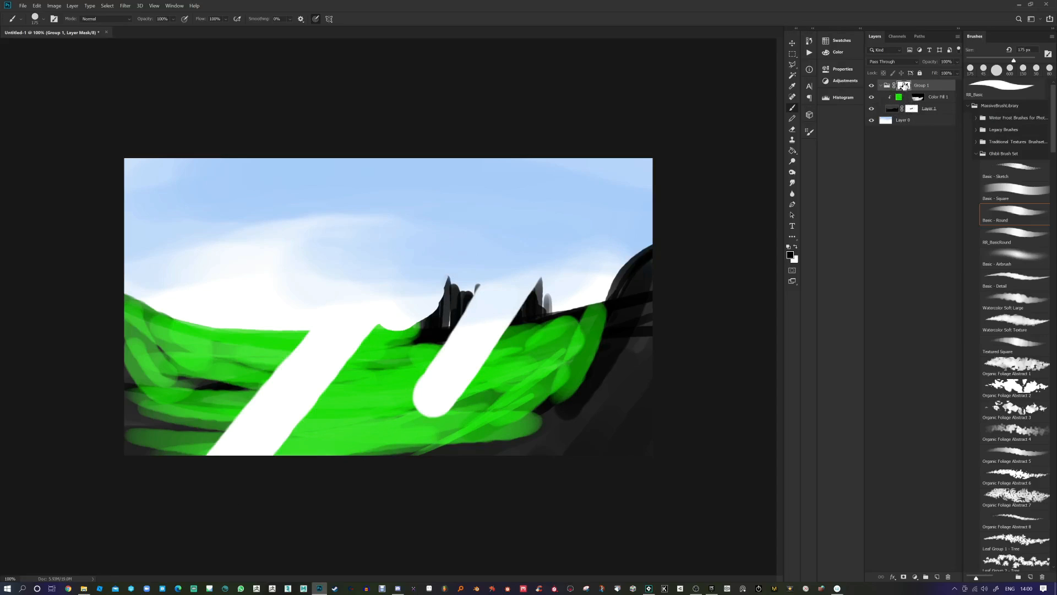
pyautogui.hotkey('ctrl', 'i')
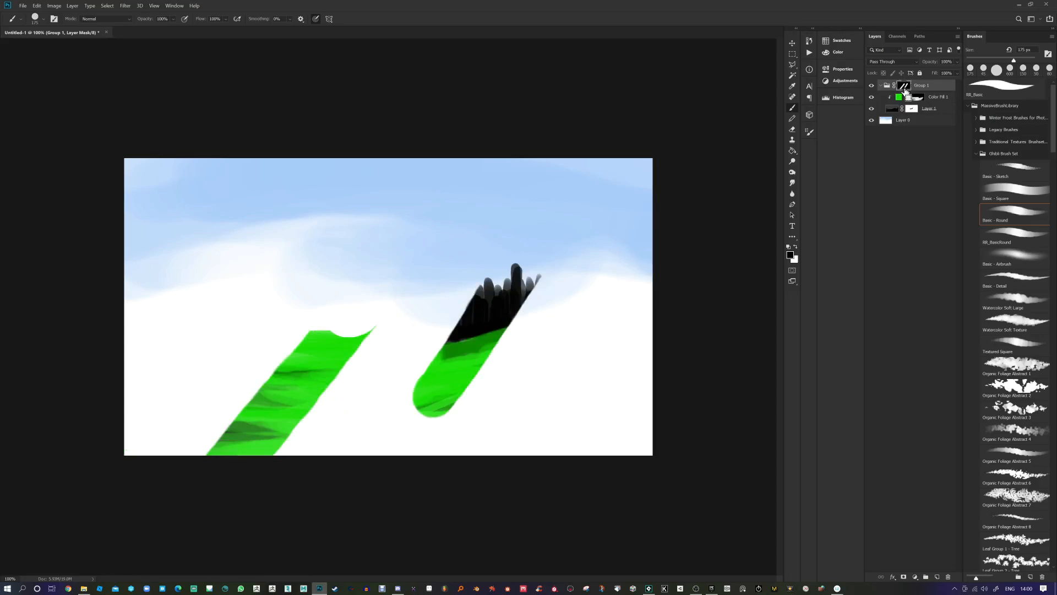
pyautogui.hotkey('ctrl', 'i')
pyautogui.hotkey('ctrl', 'i')
pyautogui.hotkey('ctrl', 'i')
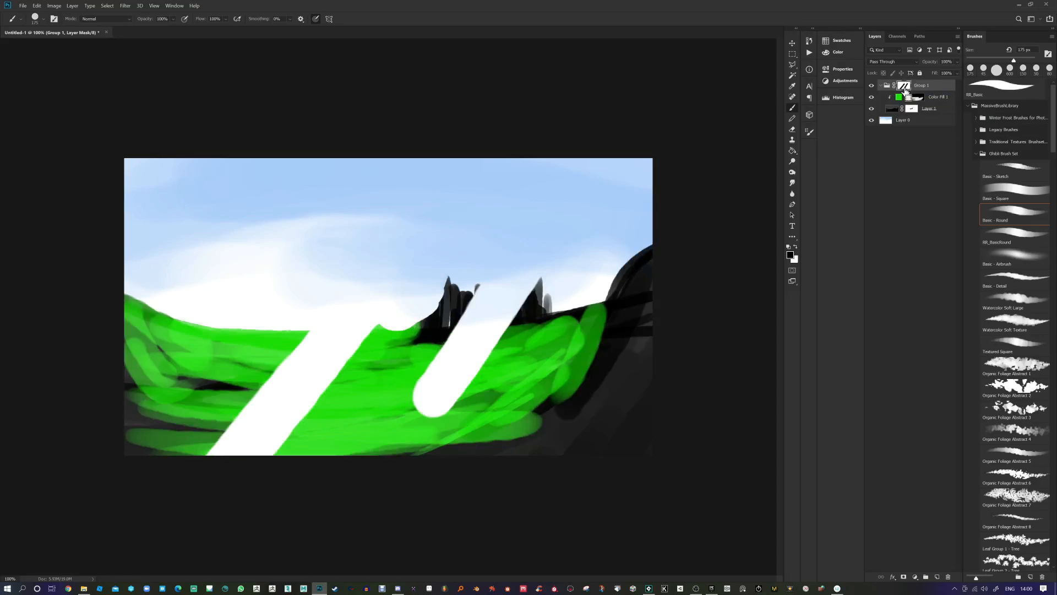
pyautogui.hotkey('ctrl', 'i')
pyautogui.hotkey('ctrl', 'i')
pyautogui.hotkey('ctrl', 'i')
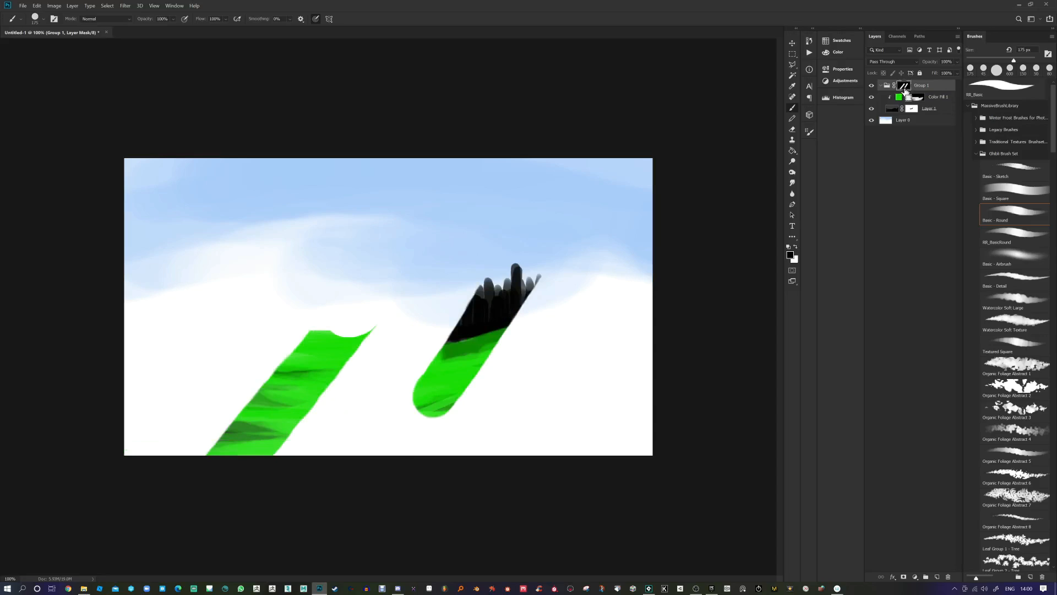
pyautogui.hotkey('ctrl', 'i')
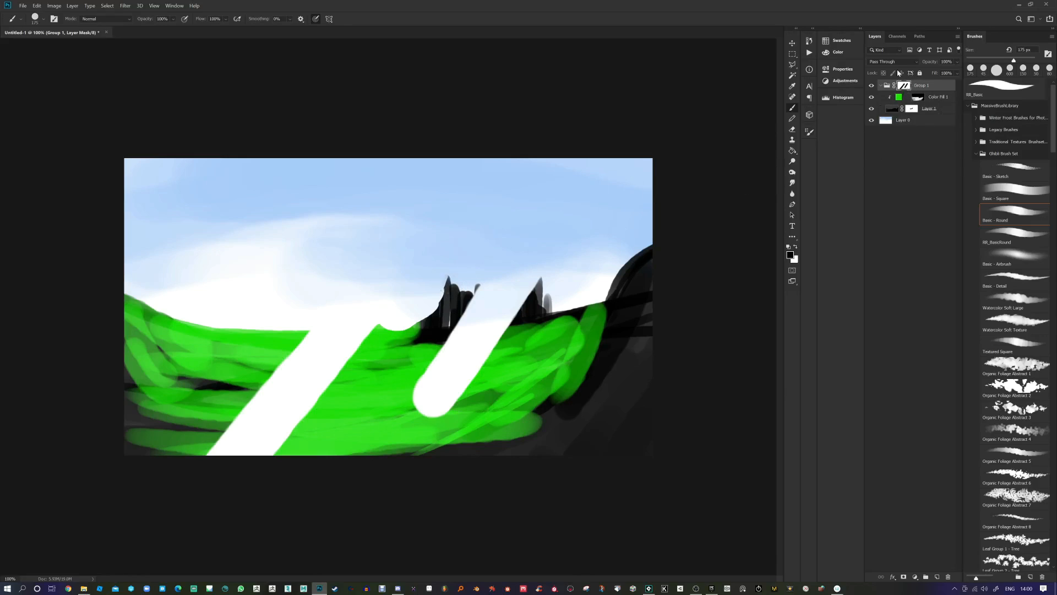
# Step: Push Group 1's mask to full white with Levels, then add empty Layer 2 inside the group
pyautogui.hotkey('ctrl', 'l')
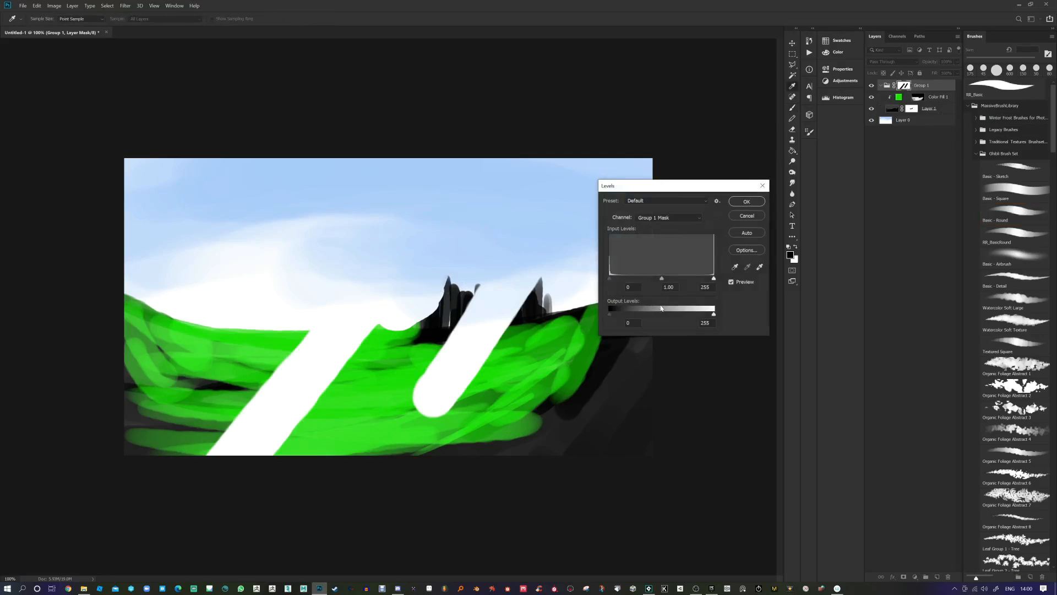
pyautogui.moveTo(613, 314); pyautogui.dragTo(718, 313)
pyautogui.click(746, 201)
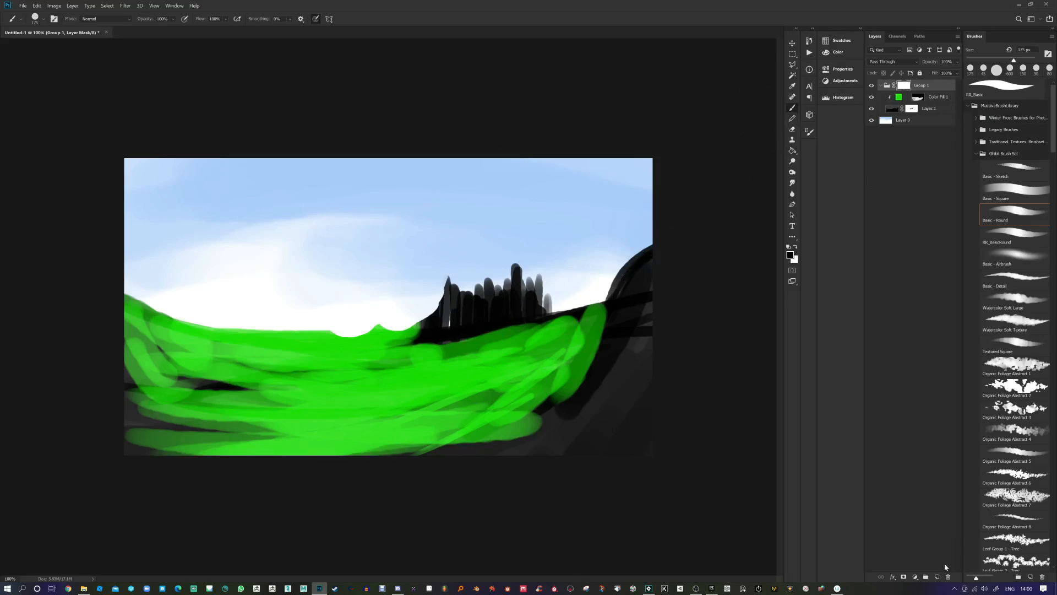
pyautogui.click(937, 576)
pyautogui.click(792, 225)
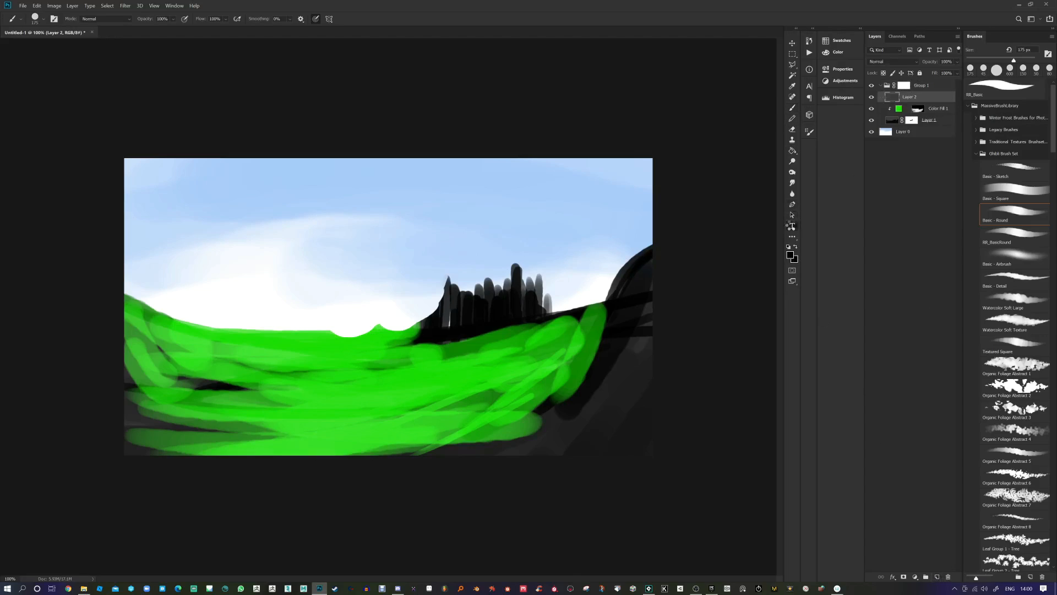
# Step: Create 223 pt bold black 'LANDSCAPE' text and move it down-right across the hills
pyautogui.click(199, 325)
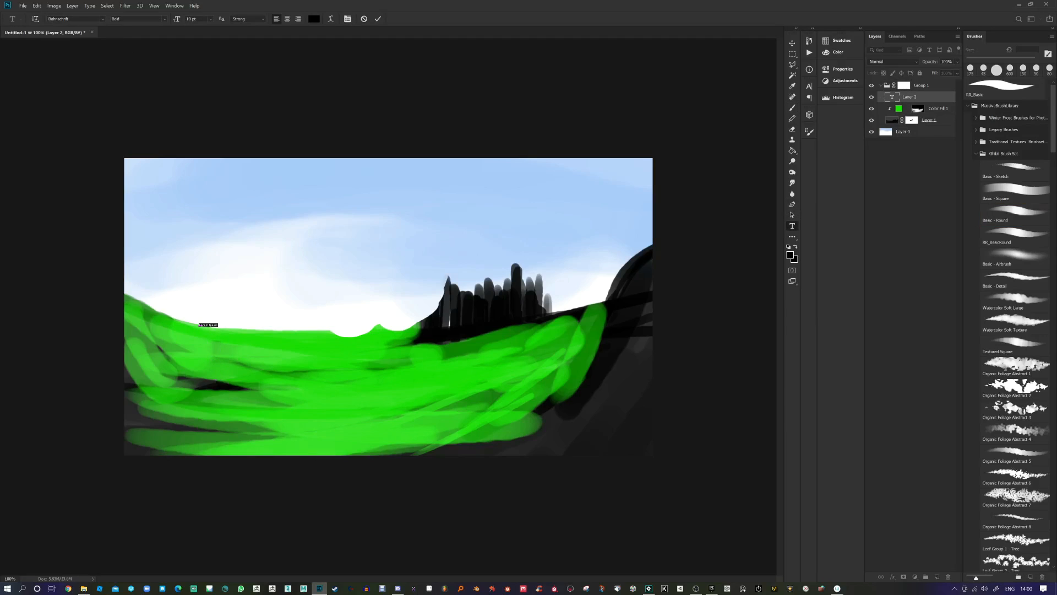
pyautogui.moveTo(175, 22); pyautogui.dragTo(105, 23)
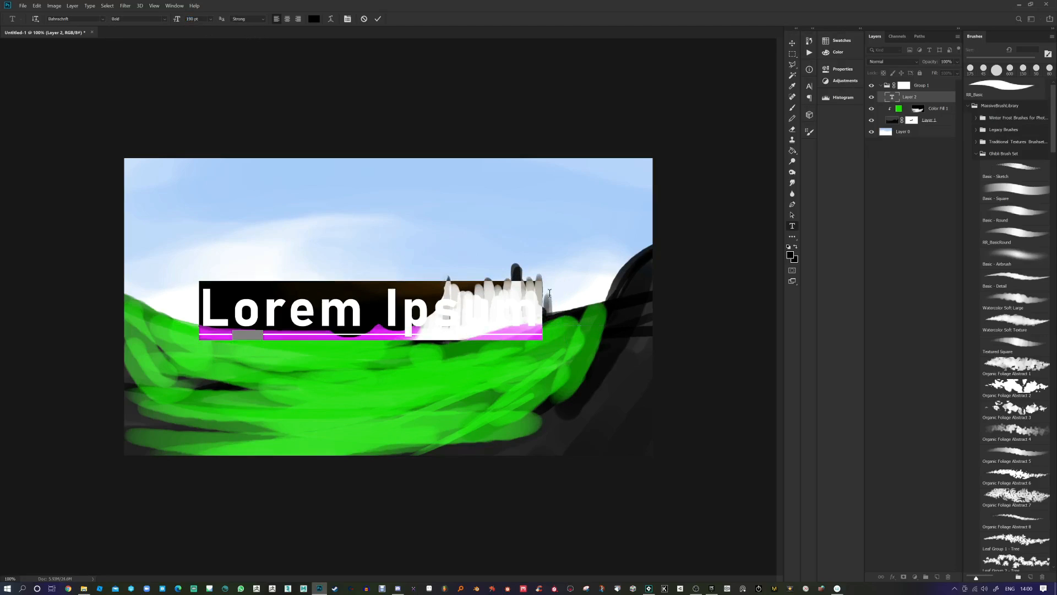
pyautogui.doubleClick(892, 97)
pyautogui.write('LANSCAPE')
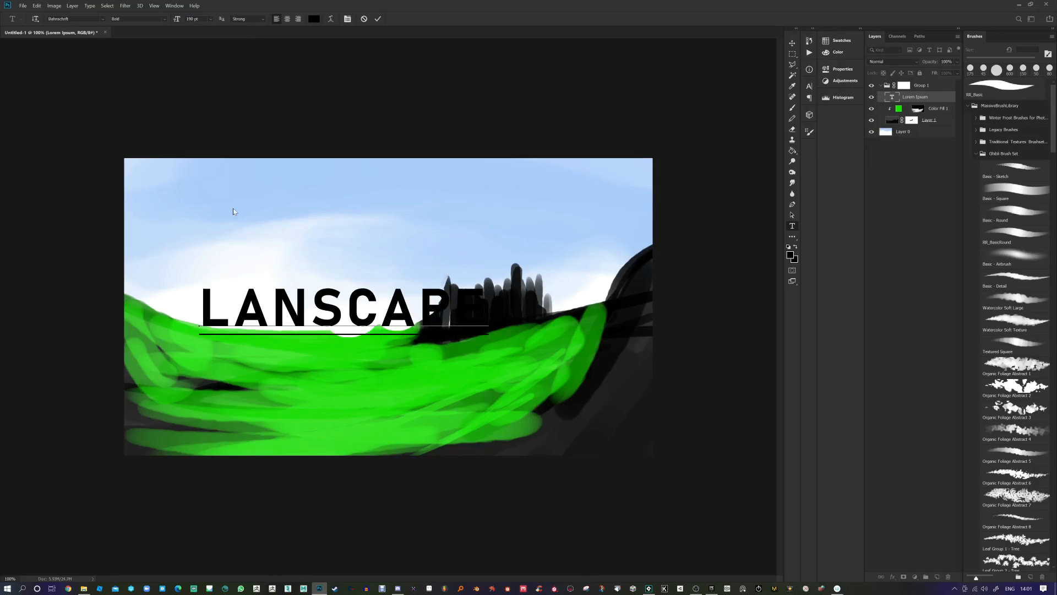
pyautogui.click(312, 308)
pyautogui.write('D')
pyautogui.click(792, 43)
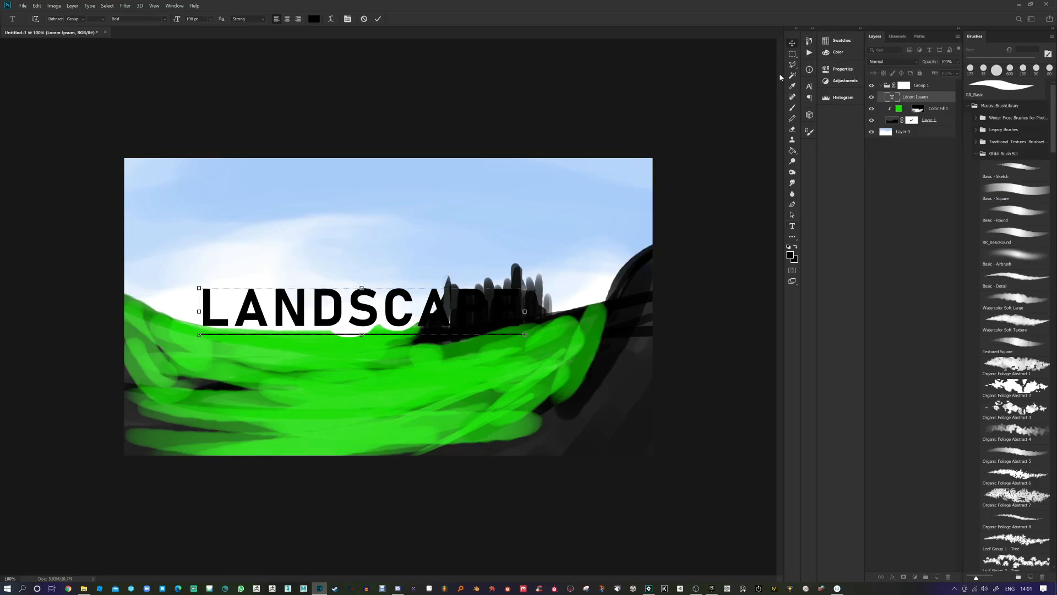
pyautogui.moveTo(426, 312); pyautogui.dragTo(459, 332)
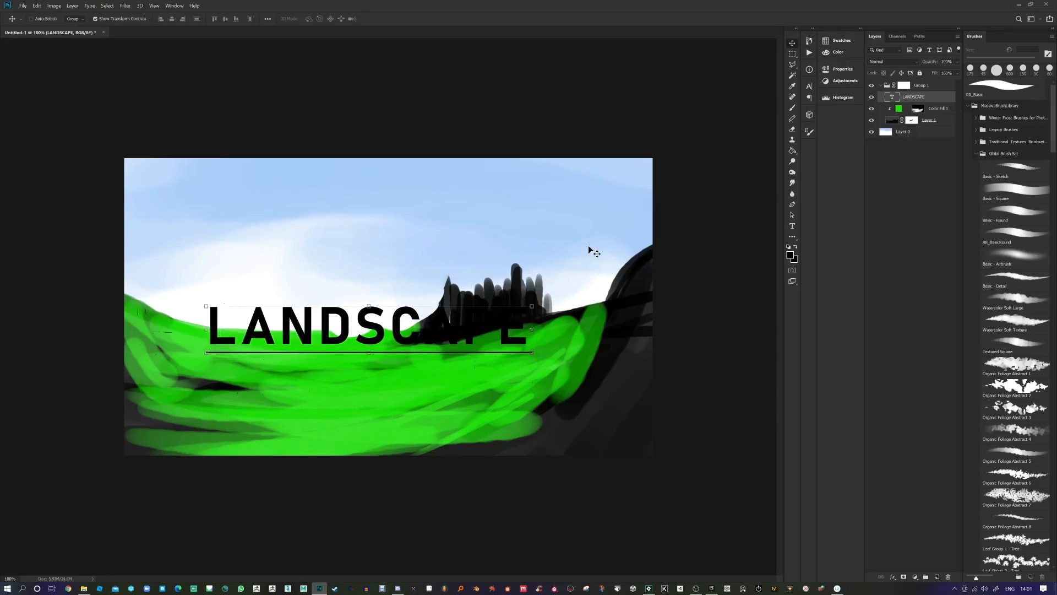
# Step: Paint white on Color Fill 1's mask over the castle and dark lower-left band, enlarging the brush to 600 px
pyautogui.click(917, 110)
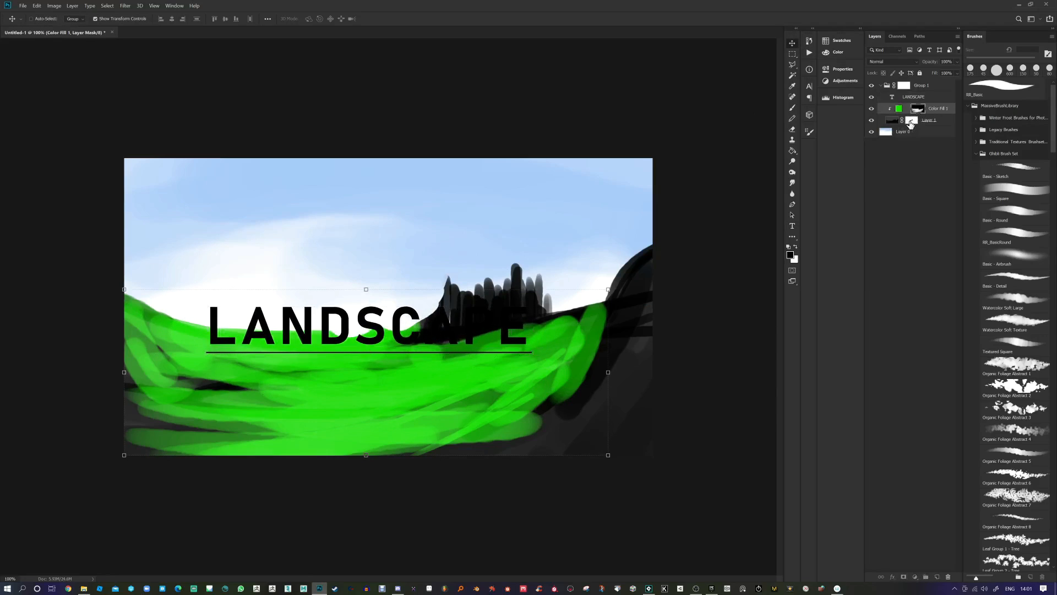
pyautogui.click(910, 122)
pyautogui.click(917, 111)
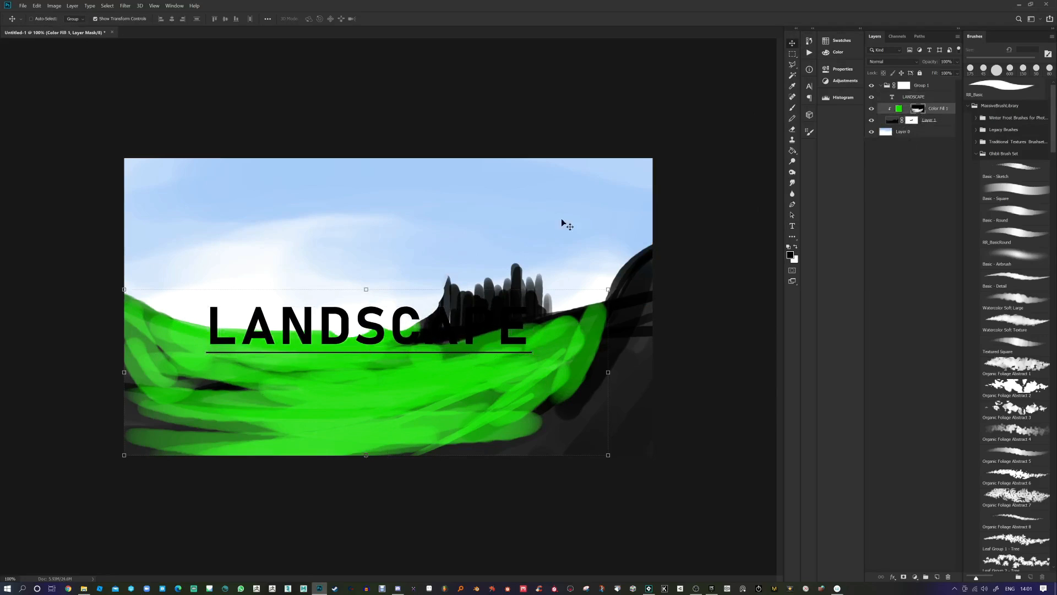
pyautogui.click(793, 109)
pyautogui.moveTo(458, 316); pyautogui.dragTo(416, 348)
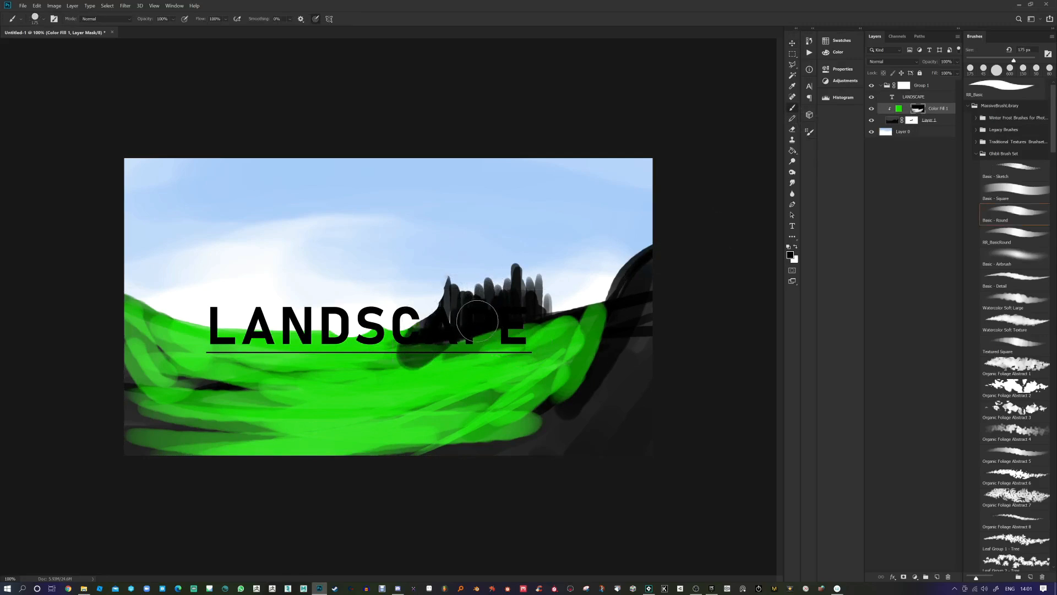
pyautogui.press('x')
pyautogui.moveTo(477, 322)
pyautogui.mouseDown()
pyautogui.moveTo(418, 308)
pyautogui.moveTo(452, 286)
pyautogui.moveTo(456, 337)
pyautogui.moveTo(537, 309)
pyautogui.moveTo(584, 322)
pyautogui.moveTo(556, 325)
pyautogui.mouseUp()
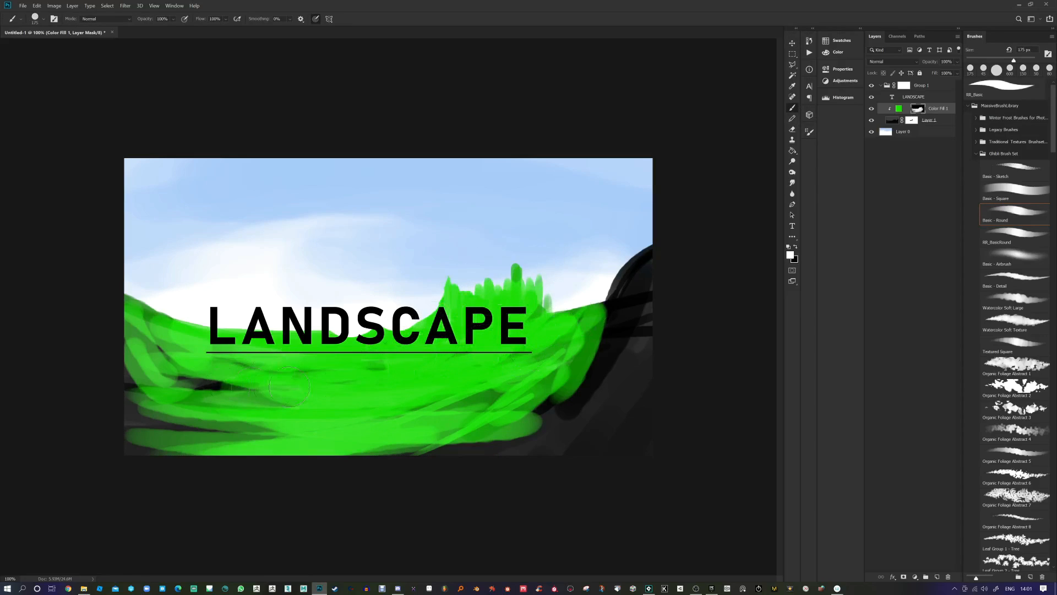
pyautogui.moveTo(289, 387); pyautogui.dragTo(175, 391)
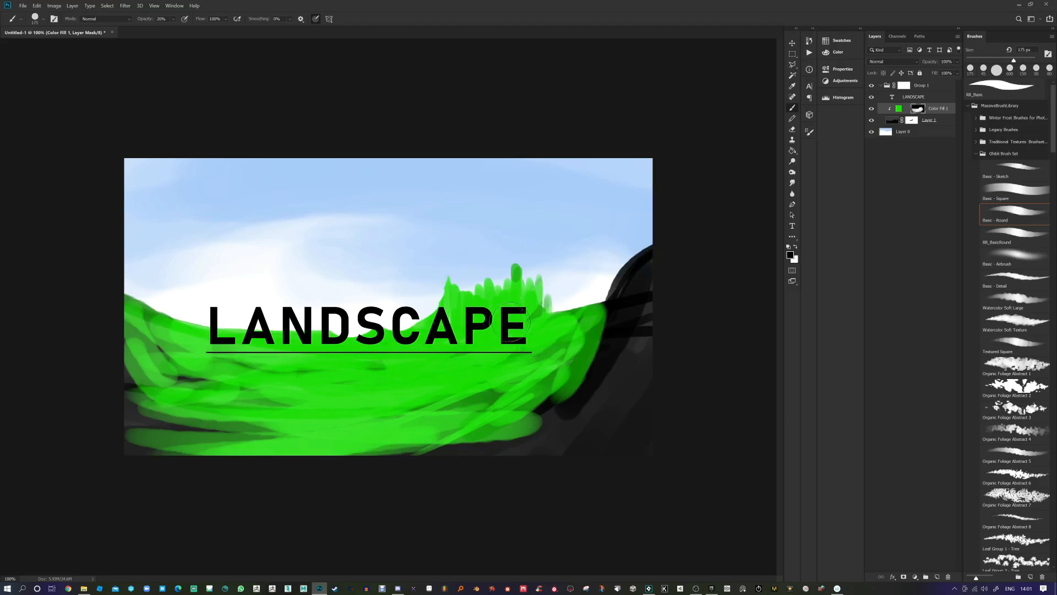
pyautogui.press(']')
pyautogui.press(']')
pyautogui.press(']')
pyautogui.press(']')
pyautogui.press(']')
pyautogui.press(']')
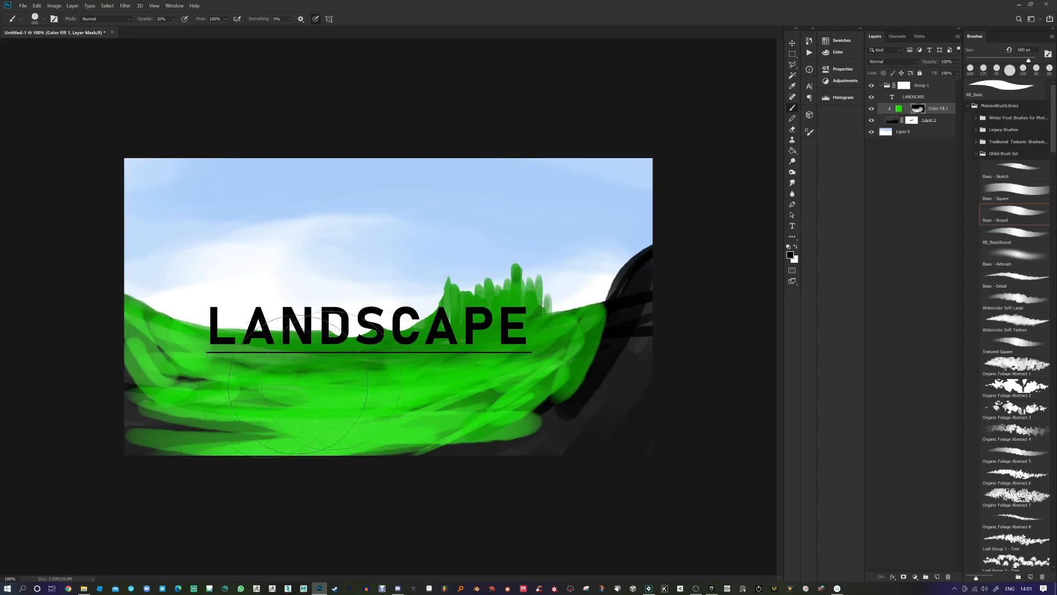
pyautogui.click(887, 132)
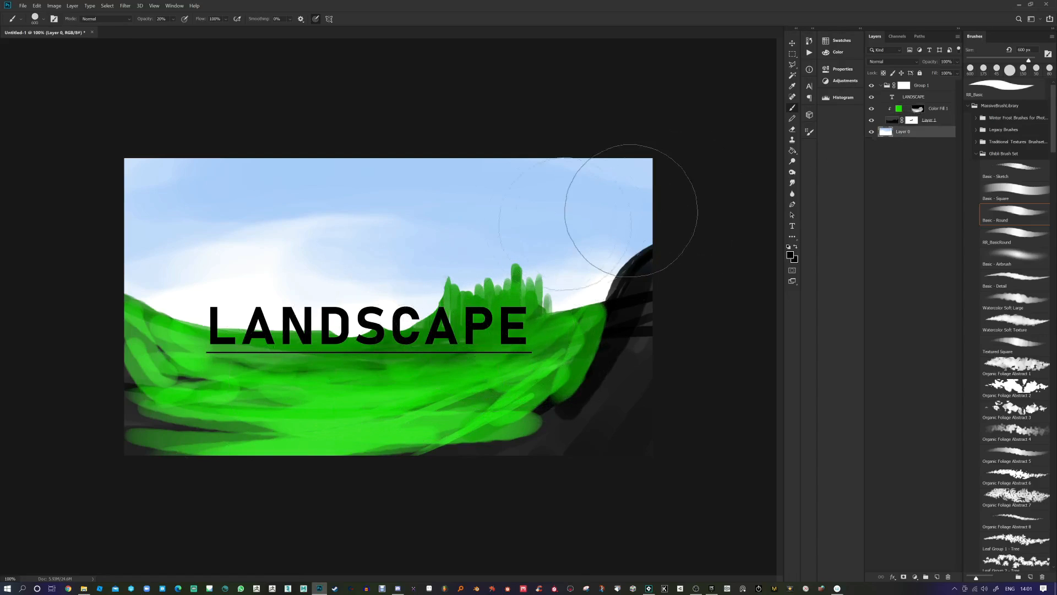
# Step: Squash sky Layer 0 vertically to about 42% of its height
pyautogui.hotkey('ctrl', 't')
pyautogui.moveTo(391, 158); pyautogui.dragTo(443, 264)
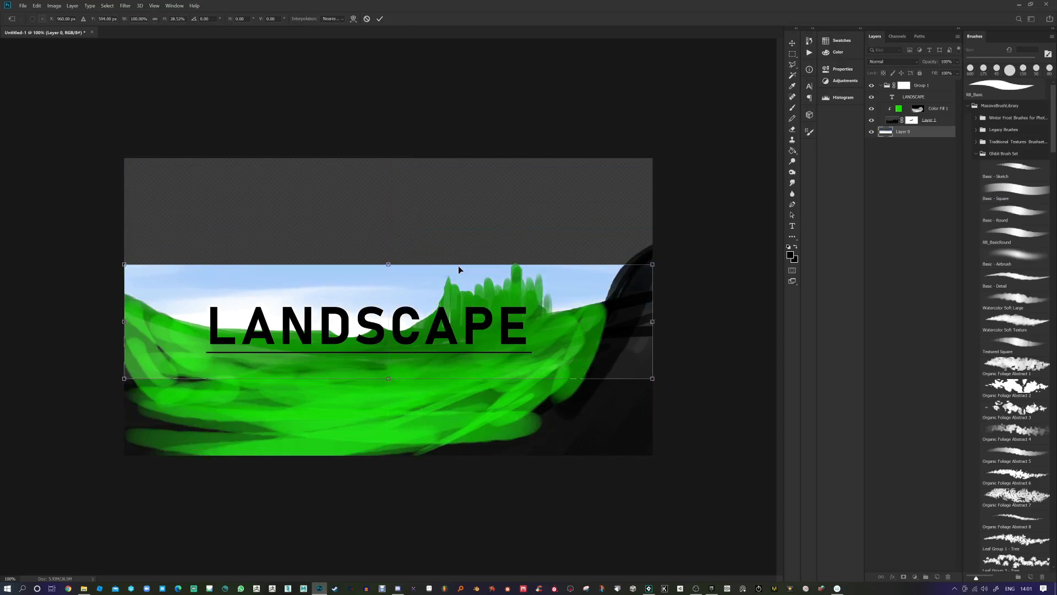
pyautogui.press('Return')
pyautogui.press('b')
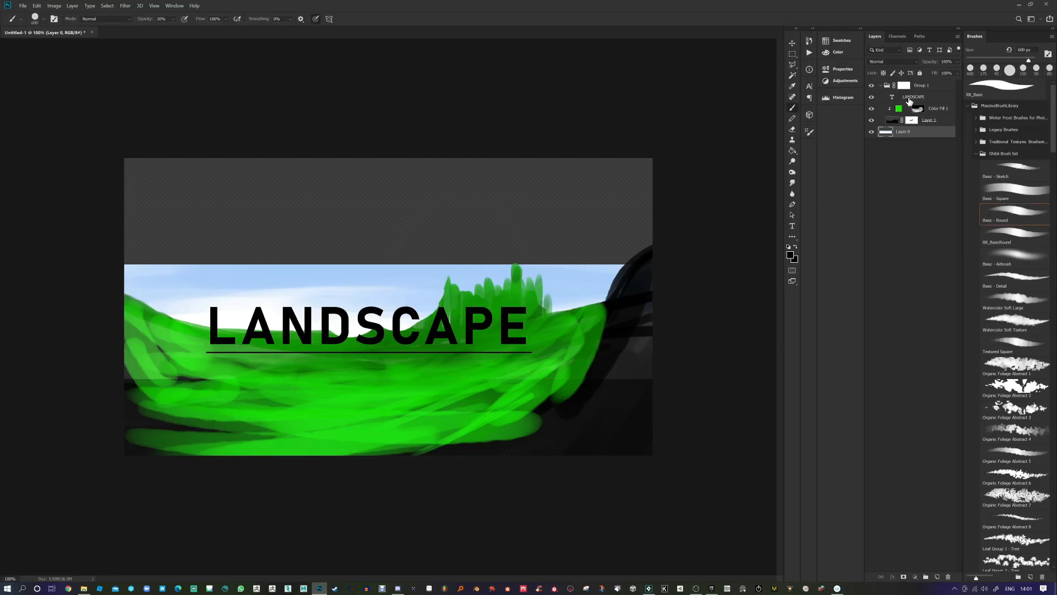
# Step: Rasterize the LANDSCAPE text layer and move it above Group 1
pyautogui.click(902, 98)
pyautogui.rightClick(909, 98)
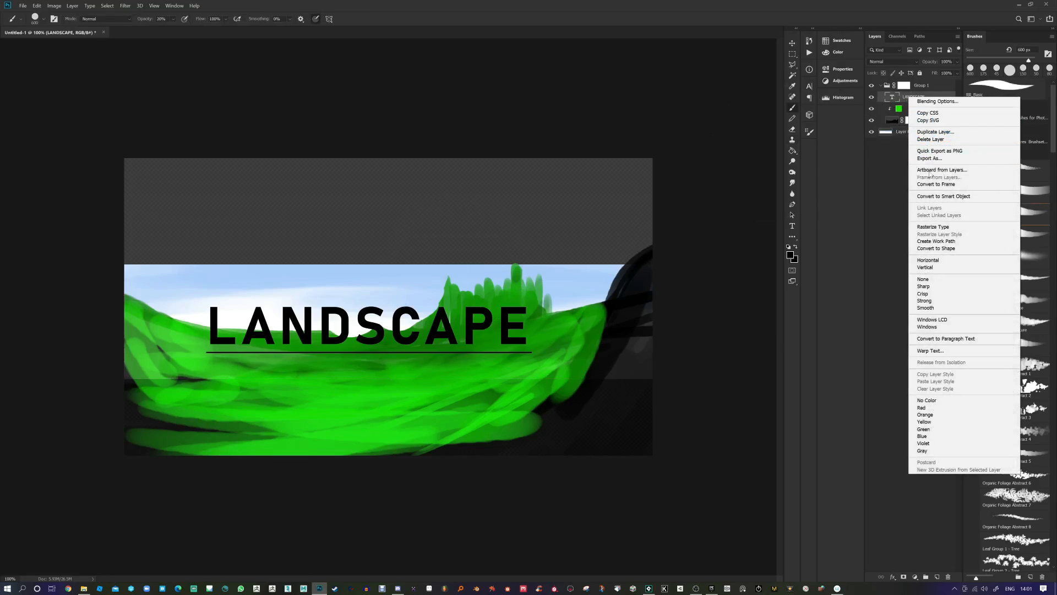
pyautogui.click(935, 226)
pyautogui.moveTo(909, 102); pyautogui.dragTo(921, 86)
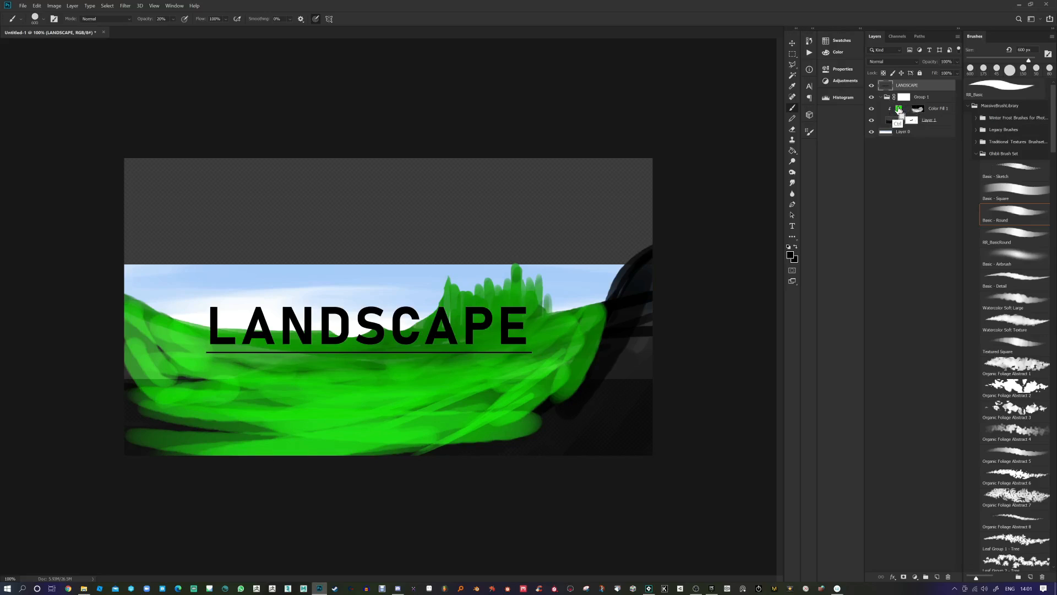
# Step: Load the LANDSCAPE letters as a selection and hide the text layer
pyautogui.keyDown('ctrl'); pyautogui.click(906, 101); pyautogui.keyUp('ctrl')
pyautogui.click(906, 102)
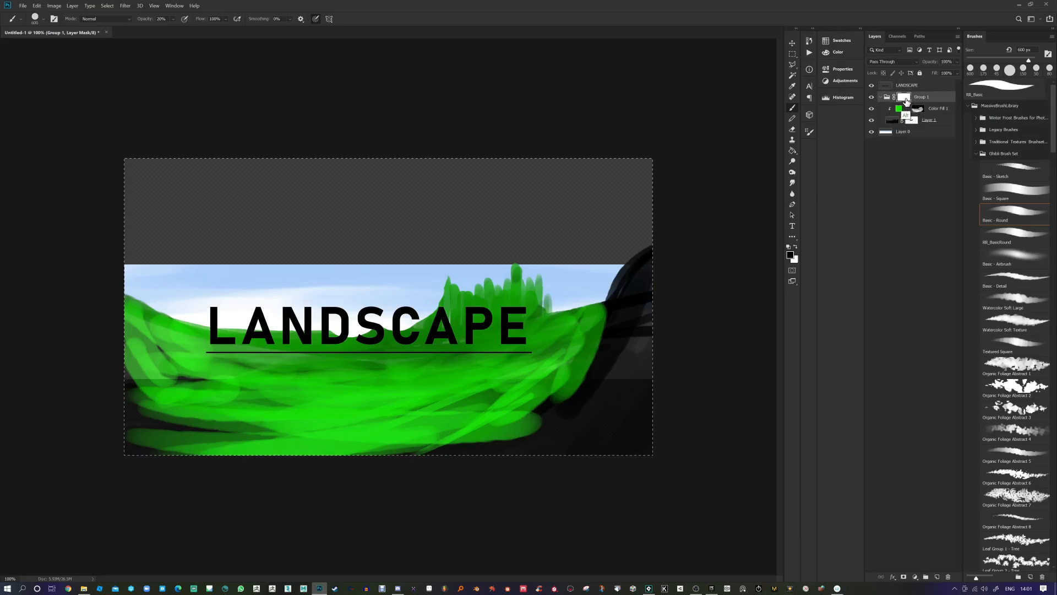
pyautogui.keyDown('alt'); pyautogui.click(905, 103); pyautogui.keyUp('alt')
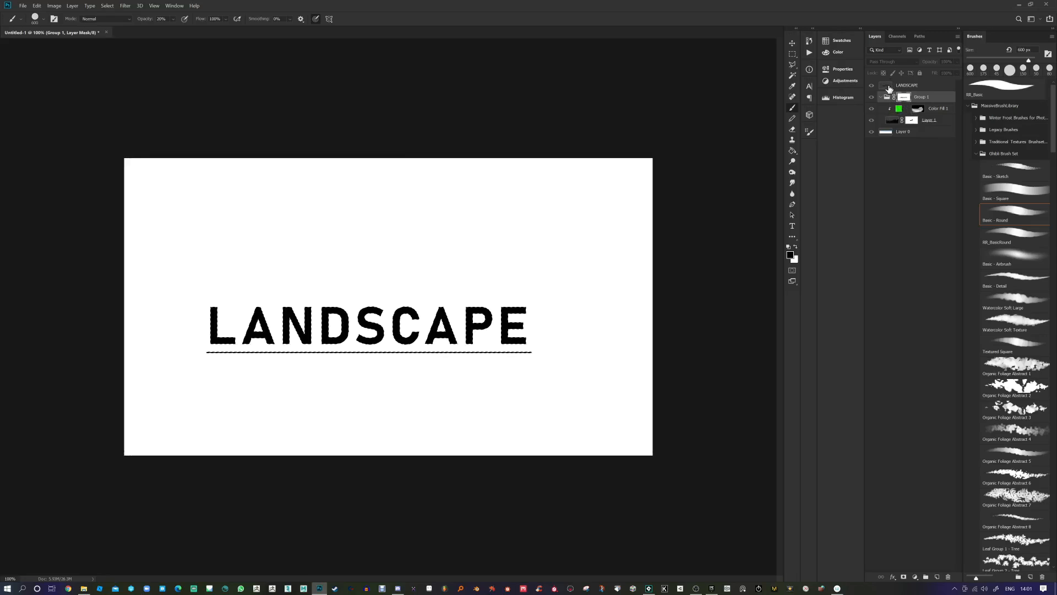
pyautogui.click(887, 86)
pyautogui.click(872, 85)
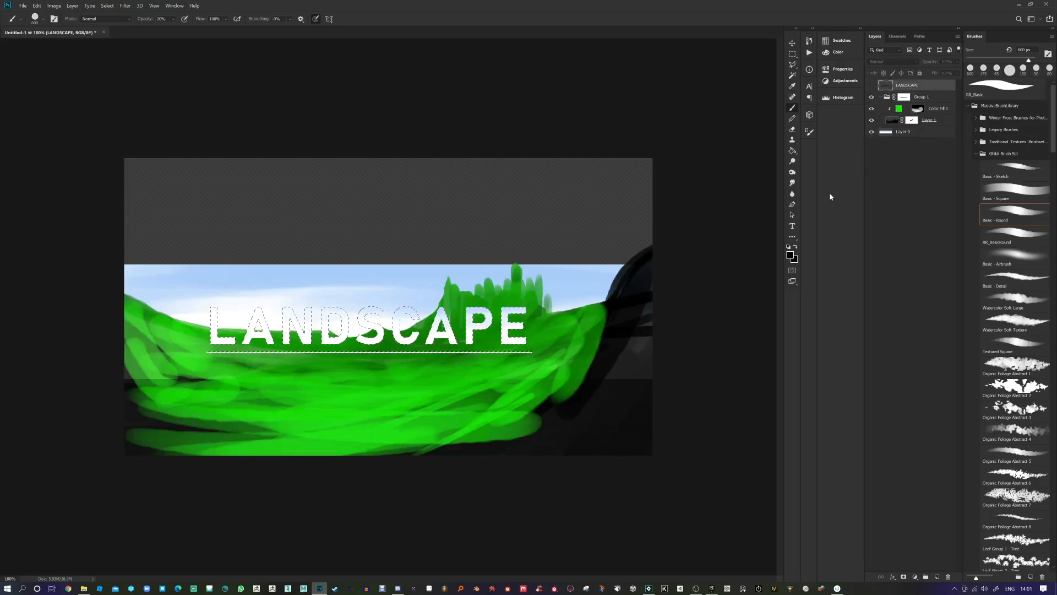
pyautogui.hotkey('ctrl', 'd')
# Step: Invert Group 1's mask so the scene shows only through the letters
pyautogui.click(903, 101)
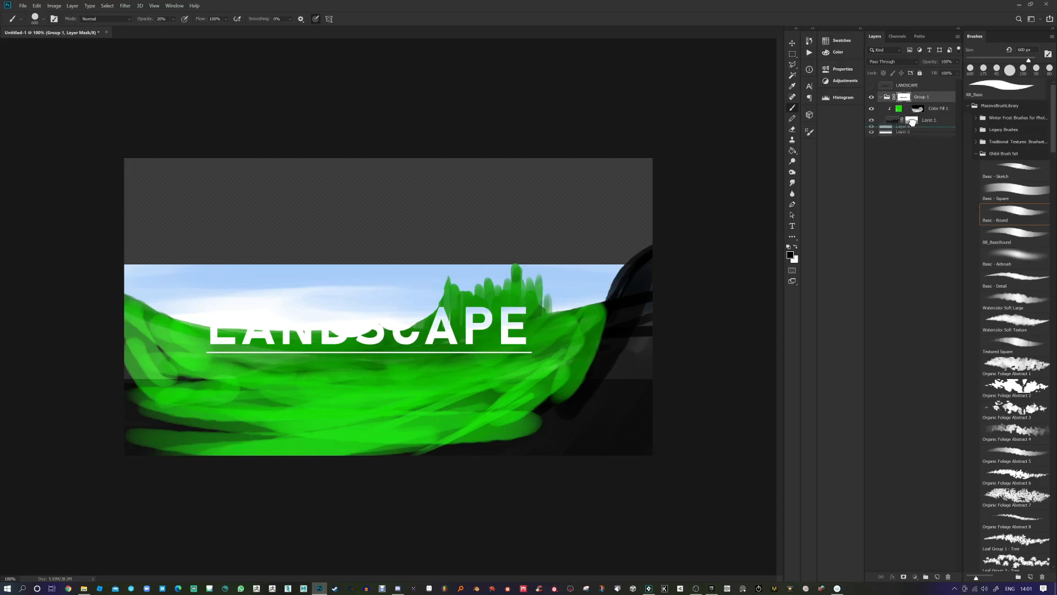
pyautogui.click(892, 132)
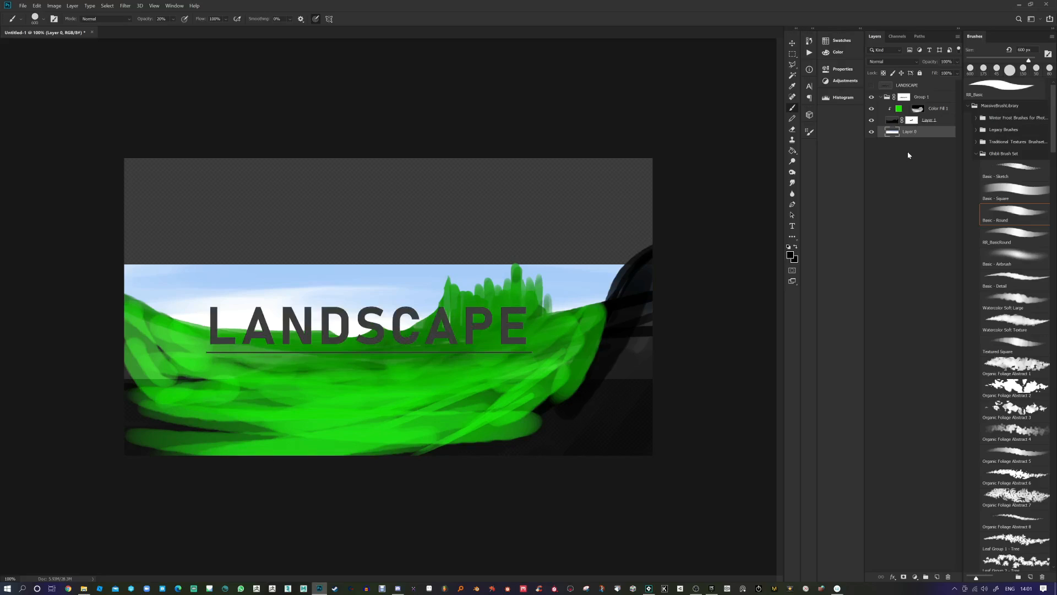
pyautogui.click(903, 98)
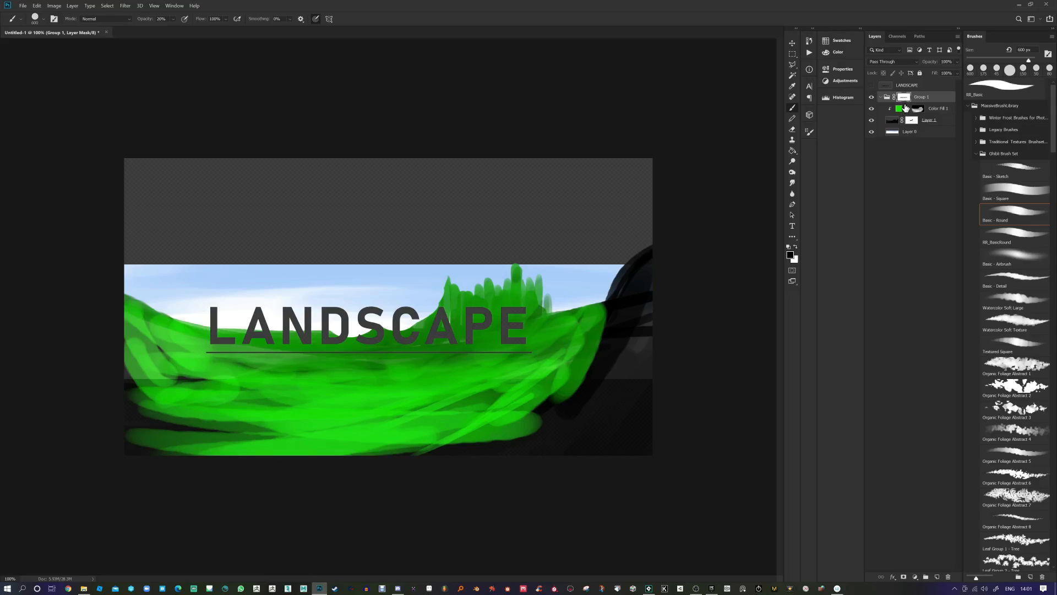
pyautogui.hotkey('ctrl', 'i')
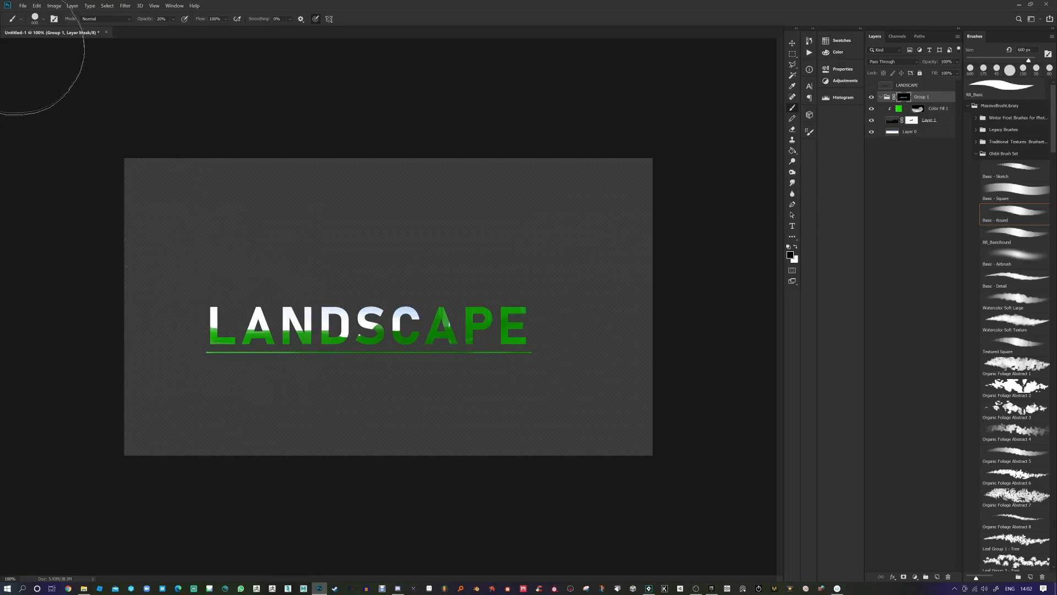
# Step: Unlink Group 1's mask and drag the LANDSCAPE lettering up and to the right
pyautogui.click(792, 43)
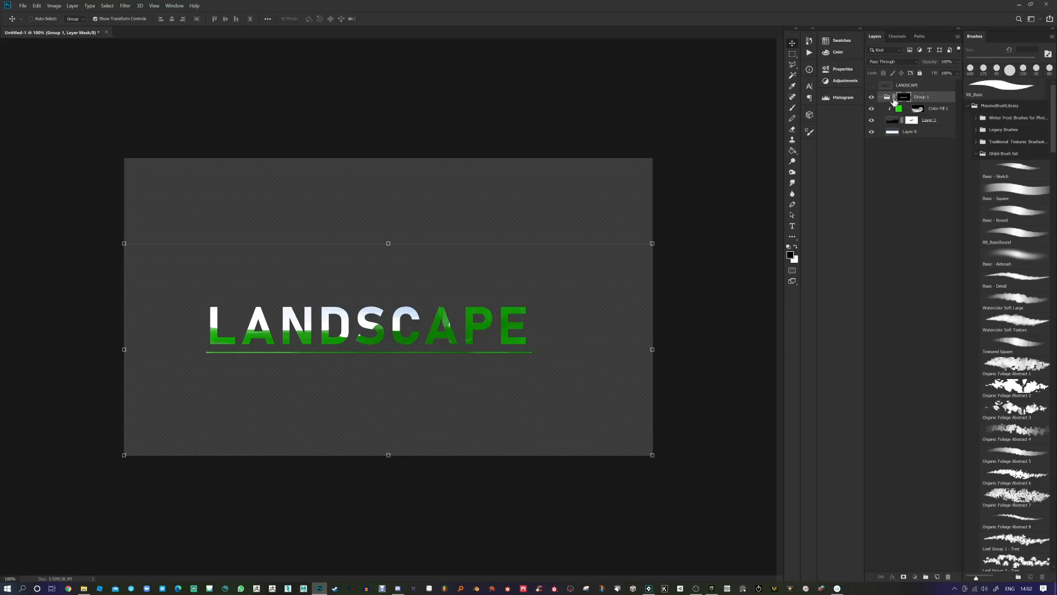
pyautogui.click(894, 98)
pyautogui.moveTo(449, 323); pyautogui.dragTo(477, 309)
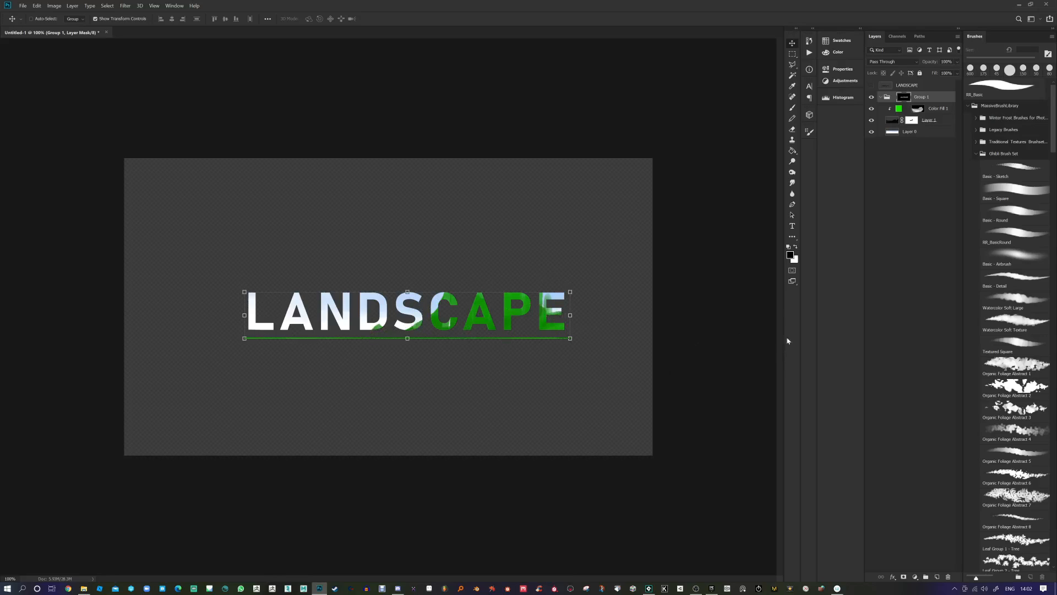
pyautogui.click(916, 109)
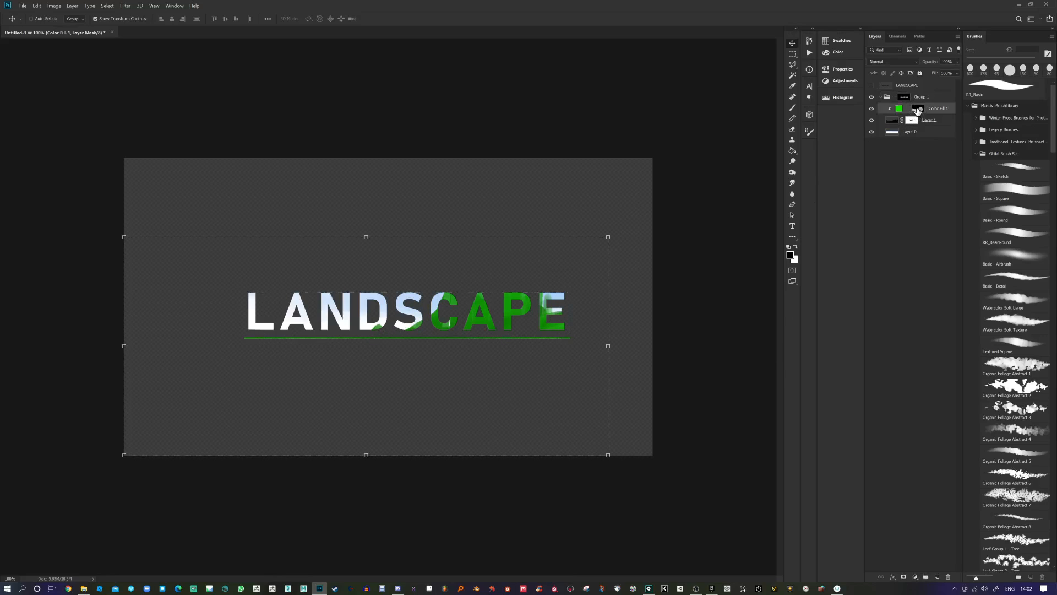
# Step: Paint Layer 1's mask around the S and underline with a full-opacity 500 px brush
pyautogui.click(793, 108)
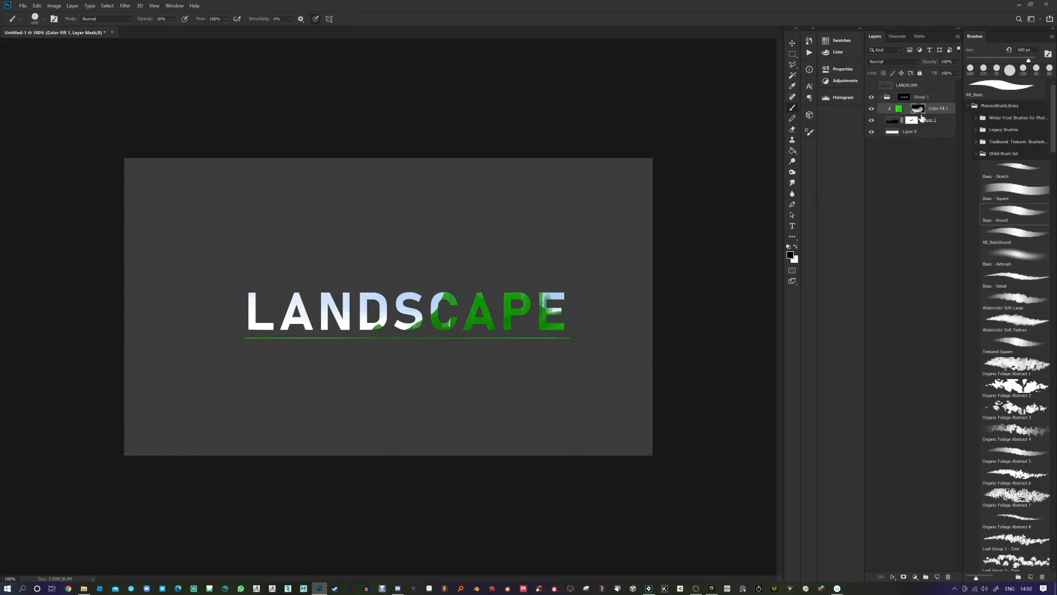
pyautogui.click(905, 124)
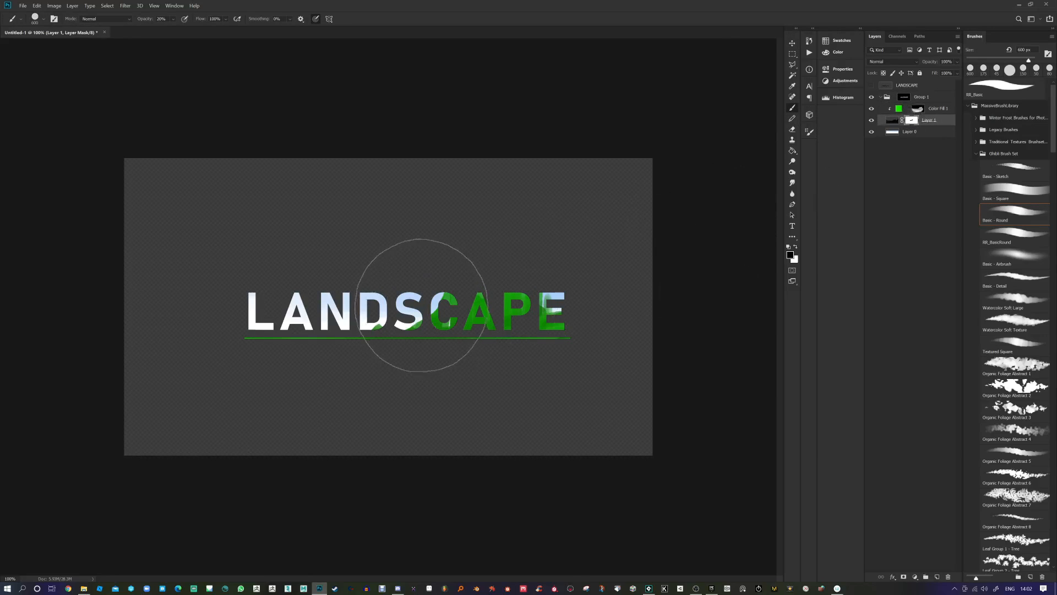
pyautogui.press('0')
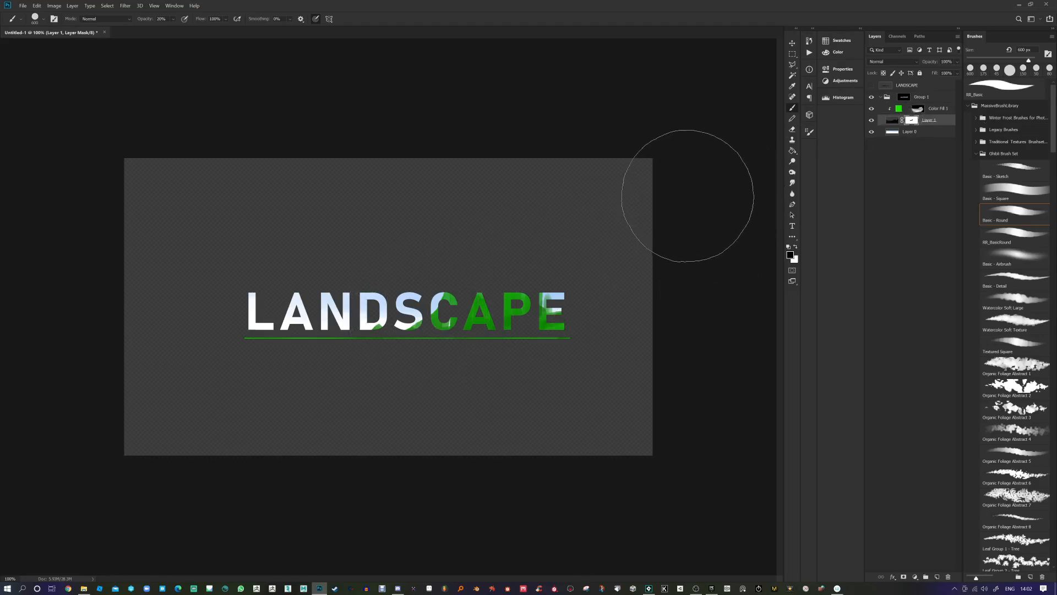
pyautogui.press('[')
pyautogui.press('[')
pyautogui.press('[')
pyautogui.press('[')
pyautogui.press('[')
pyautogui.press('[')
pyautogui.press('[')
pyautogui.press('[')
pyautogui.moveTo(387, 331); pyautogui.dragTo(403, 342)
pyautogui.moveTo(333, 296)
pyautogui.mouseDown()
pyautogui.moveTo(313, 313)
pyautogui.moveTo(331, 310)
pyautogui.moveTo(313, 338)
pyautogui.moveTo(381, 346)
pyautogui.moveTo(365, 316)
pyautogui.moveTo(371, 336)
pyautogui.moveTo(366, 317)
pyautogui.moveTo(397, 339)
pyautogui.mouseUp()
pyautogui.press('x')
# Step: Paint dark ground into the bottoms of D and N, then reveal sky over their tops
pyautogui.click(918, 109)
pyautogui.press('x')
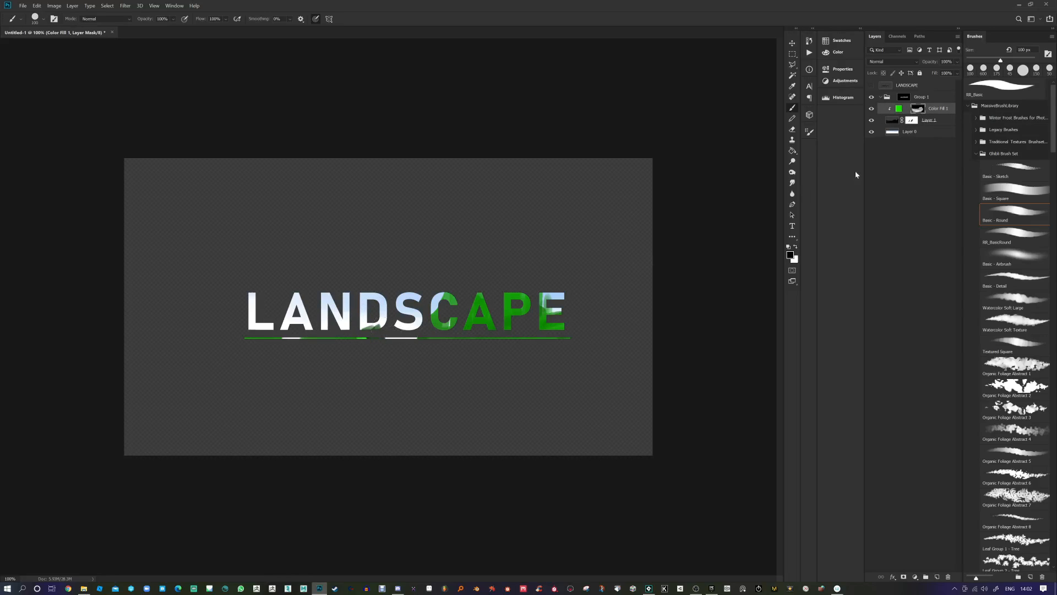
pyautogui.click(911, 120)
pyautogui.click(892, 118)
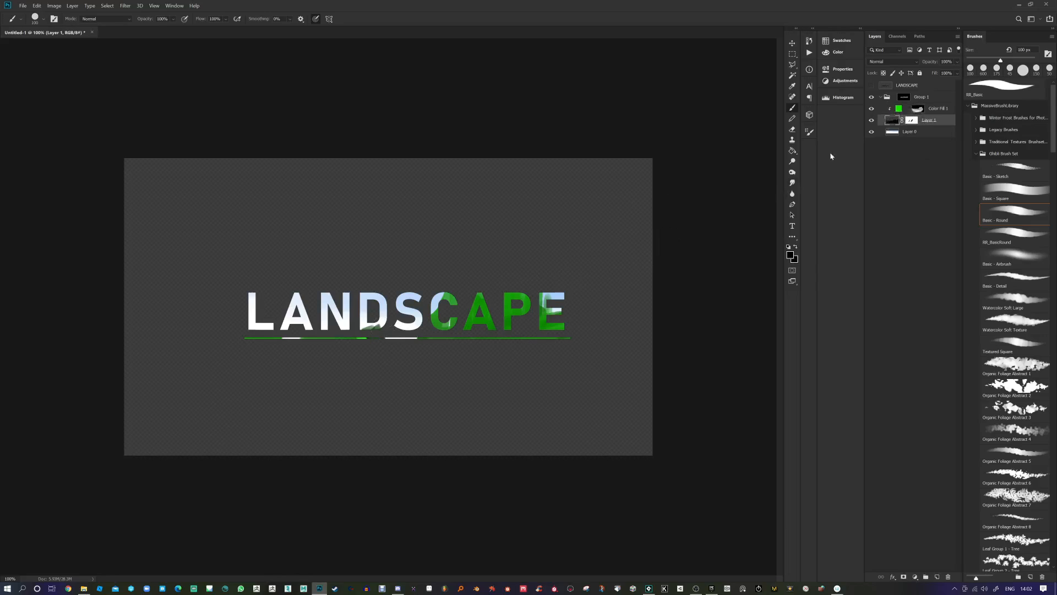
pyautogui.moveTo(383, 325)
pyautogui.mouseDown()
pyautogui.moveTo(345, 337)
pyautogui.moveTo(392, 330)
pyautogui.moveTo(363, 306)
pyautogui.moveTo(279, 348)
pyautogui.moveTo(345, 305)
pyautogui.mouseUp()
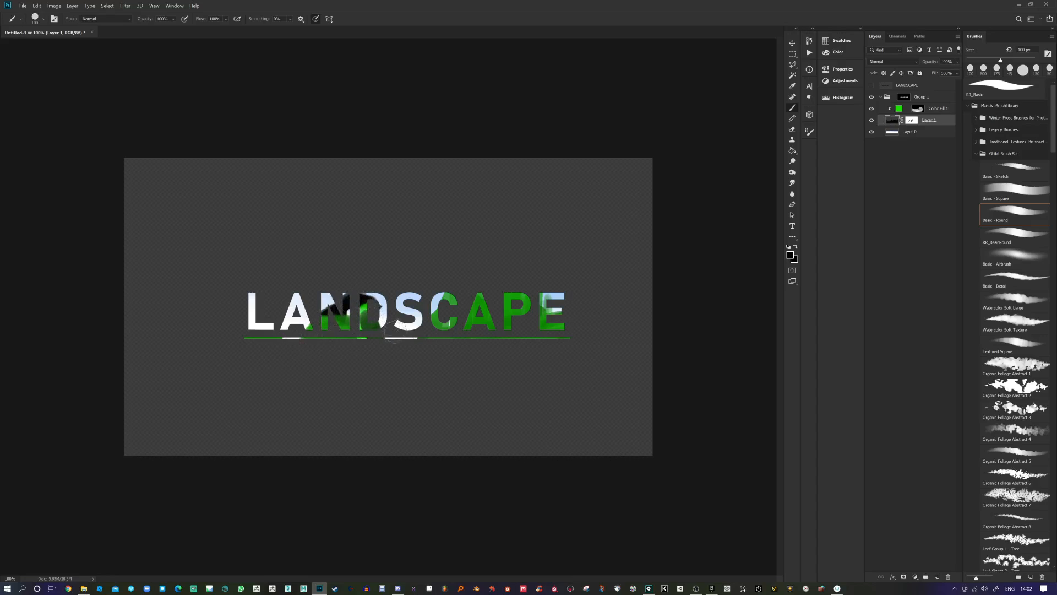
pyautogui.click(911, 120)
pyautogui.moveTo(335, 295)
pyautogui.mouseDown()
pyautogui.moveTo(358, 284)
pyautogui.moveTo(320, 304)
pyautogui.moveTo(340, 284)
pyautogui.moveTo(400, 310)
pyautogui.moveTo(363, 297)
pyautogui.moveTo(301, 308)
pyautogui.moveTo(393, 288)
pyautogui.moveTo(345, 306)
pyautogui.moveTo(309, 285)
pyautogui.moveTo(320, 299)
pyautogui.moveTo(400, 277)
pyautogui.moveTo(430, 293)
pyautogui.moveTo(495, 283)
pyautogui.moveTo(577, 295)
pyautogui.moveTo(457, 286)
pyautogui.mouseUp()
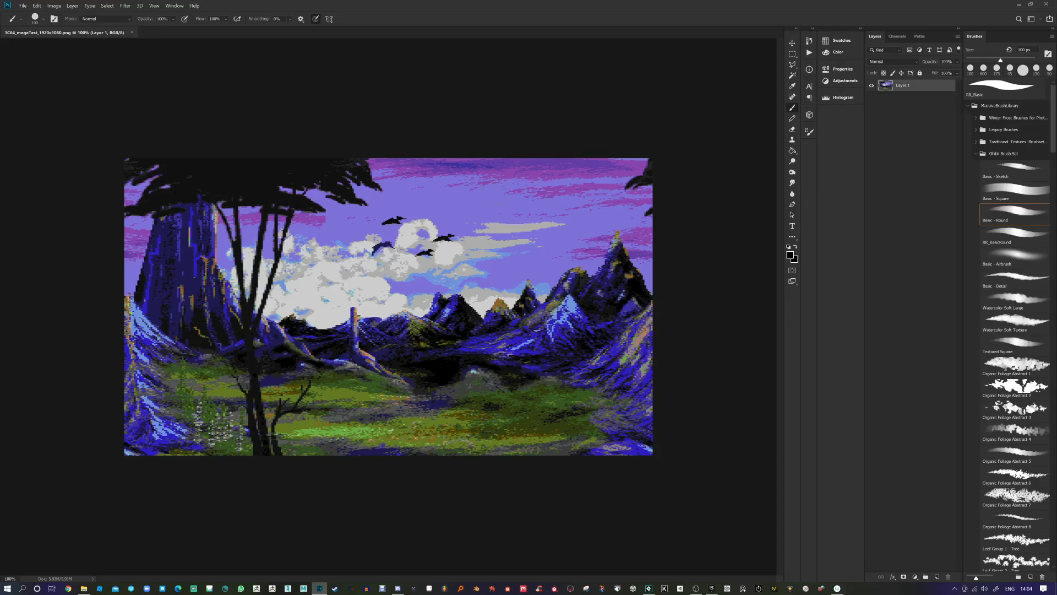
# Step: Duplicate Layer 1 of the TC64 landscape into Layer 1 copy, undoing an extra duplicate
pyautogui.scroll(1, 306, 312)
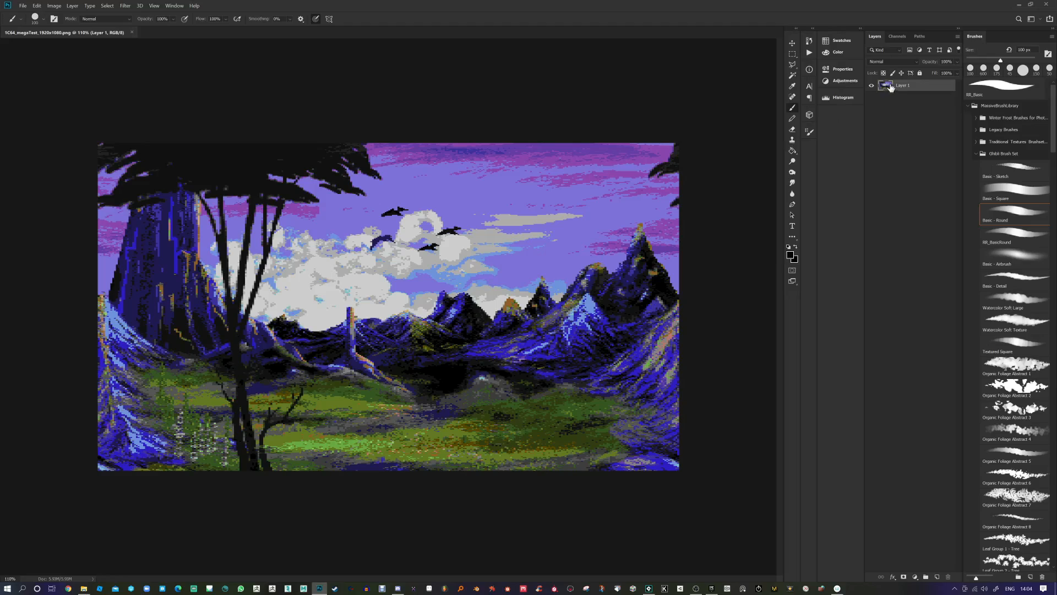
pyautogui.moveTo(907, 87); pyautogui.dragTo(939, 576)
pyautogui.hotkey('ctrl', 'j')
pyautogui.hotkey('ctrl', 'z')
# Step: Add a Levels 1 adjustment layer with white input 223 and midtone gamma 0.85
pyautogui.click(914, 577)
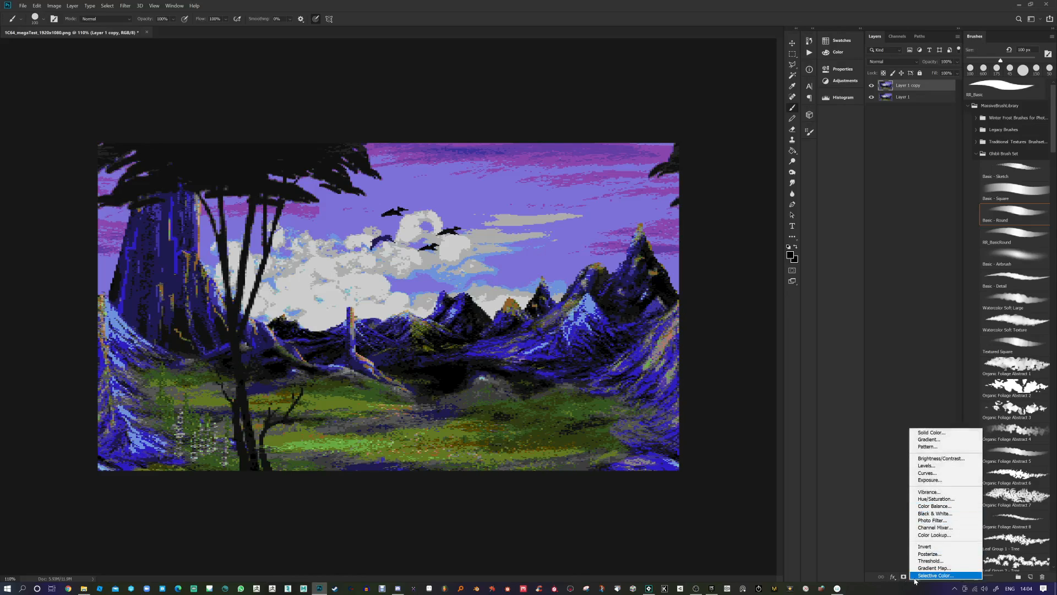
pyautogui.click(924, 466)
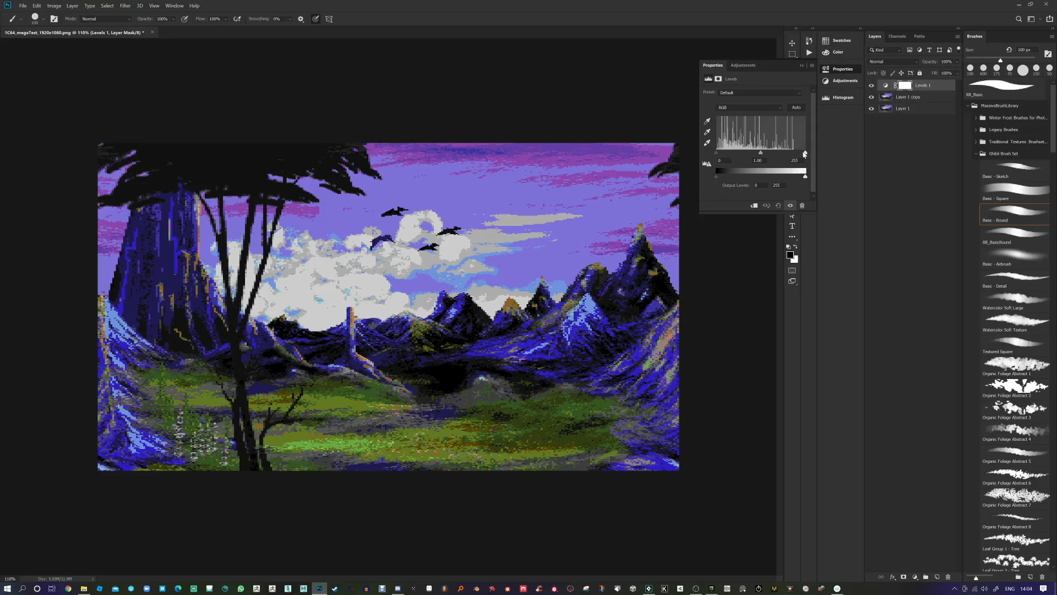
pyautogui.moveTo(804, 154); pyautogui.dragTo(779, 154)
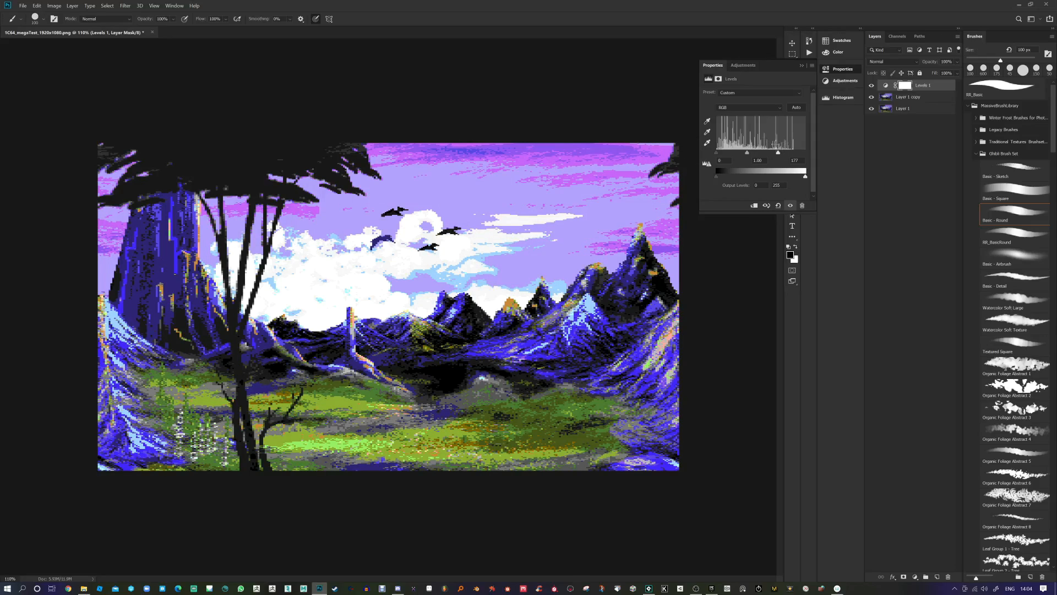
pyautogui.moveTo(779, 155); pyautogui.dragTo(809, 153)
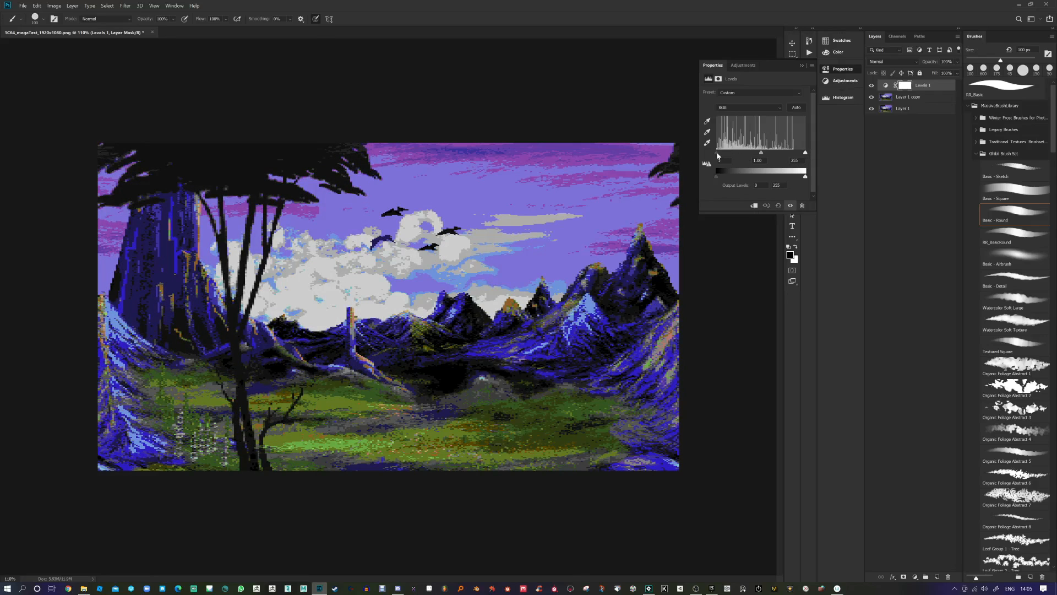
pyautogui.moveTo(717, 156)
pyautogui.mouseDown()
pyautogui.moveTo(747, 155)
pyautogui.moveTo(713, 156)
pyautogui.mouseUp()
pyautogui.moveTo(805, 154); pyautogui.dragTo(795, 155)
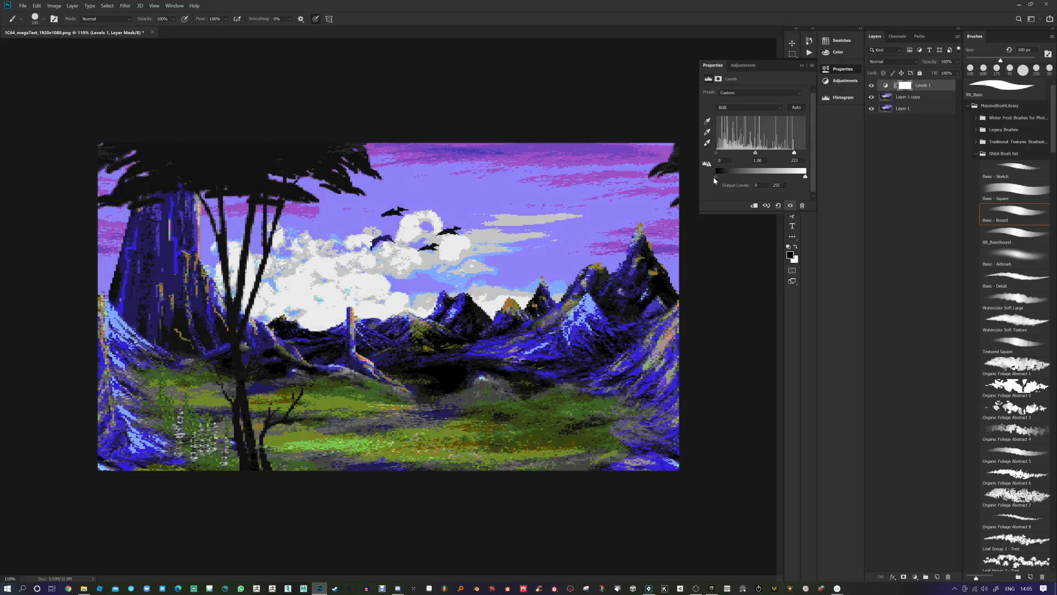
pyautogui.moveTo(716, 178)
pyautogui.mouseDown()
pyautogui.moveTo(748, 178)
pyautogui.moveTo(712, 181)
pyautogui.mouseUp()
pyautogui.moveTo(805, 178)
pyautogui.mouseDown()
pyautogui.moveTo(748, 178)
pyautogui.moveTo(807, 178)
pyautogui.mouseUp()
pyautogui.moveTo(756, 155); pyautogui.dragTo(760, 154)
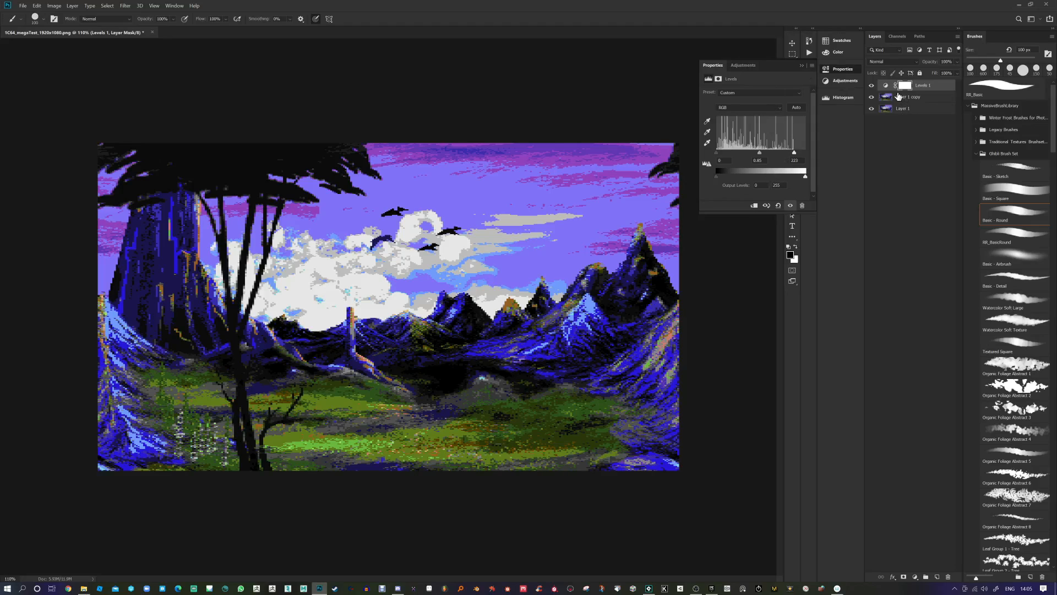
# Step: Clip Levels 1 to Layer 1 copy and compare the result by toggling visibility
pyautogui.click(755, 206)
pyautogui.click(805, 66)
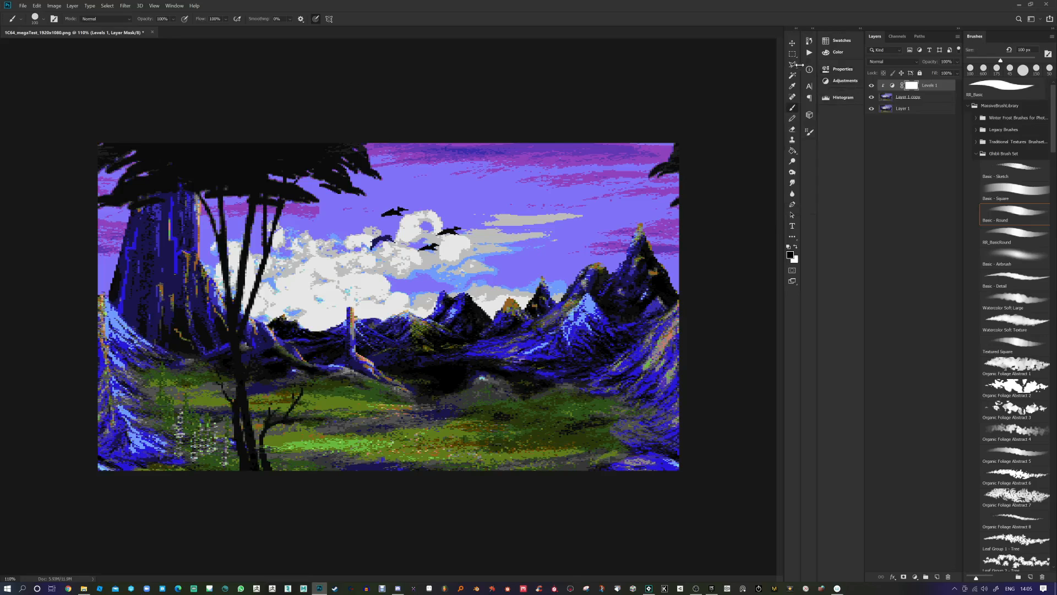
pyautogui.click(871, 97)
pyautogui.click(872, 97)
pyautogui.click(871, 98)
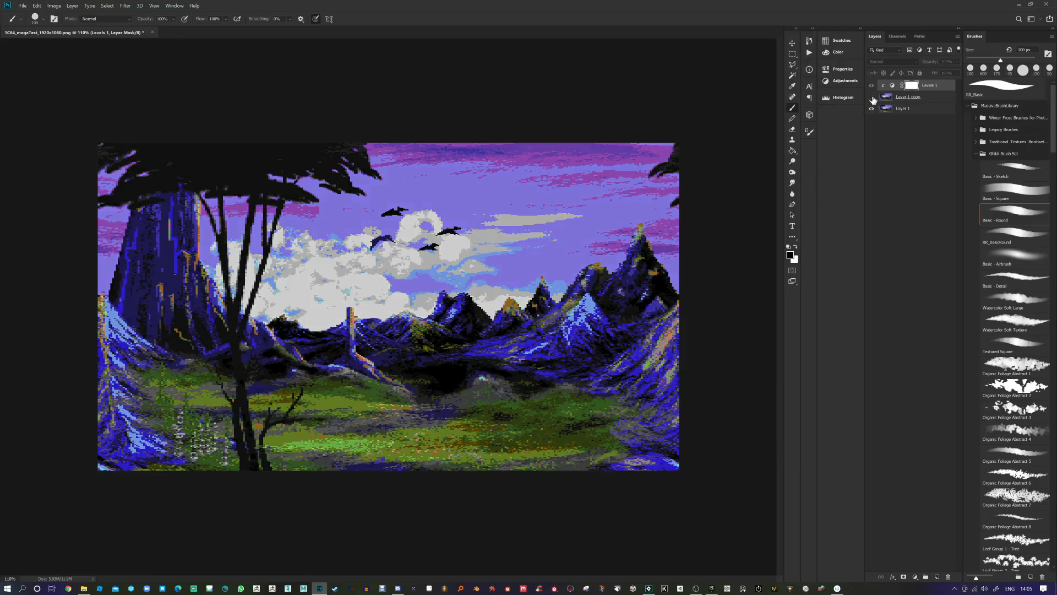
pyautogui.click(872, 97)
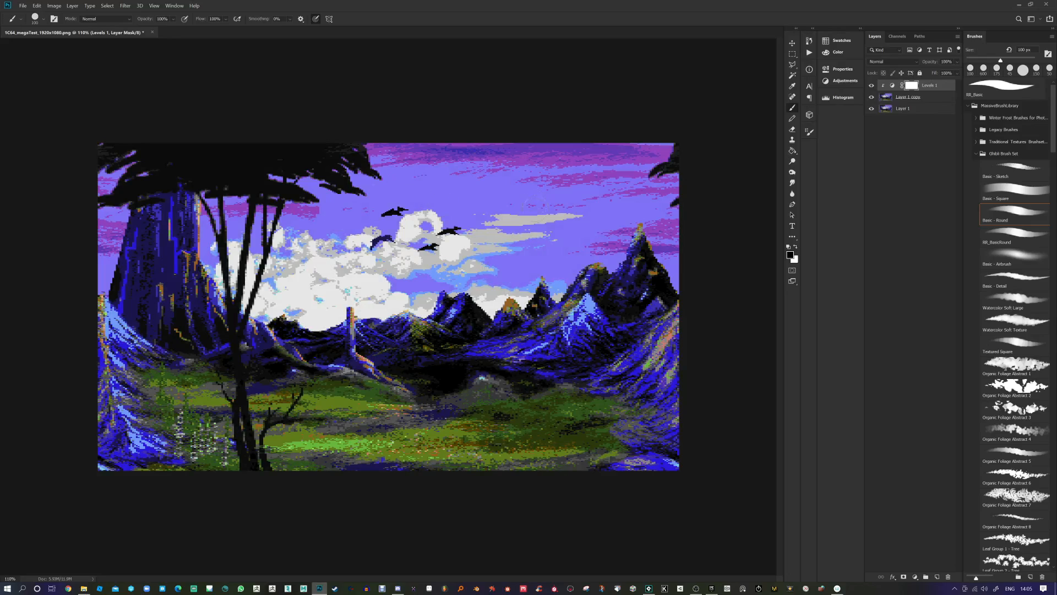
pyautogui.moveTo(923, 88)
pyautogui.mouseDown()
pyautogui.moveTo(929, 108)
pyautogui.moveTo(929, 98)
pyautogui.mouseUp()
# Step: Merge Levels 1 down into Layer 1 copy, hide it, and duplicate the original Layer 1
pyautogui.click(931, 97)
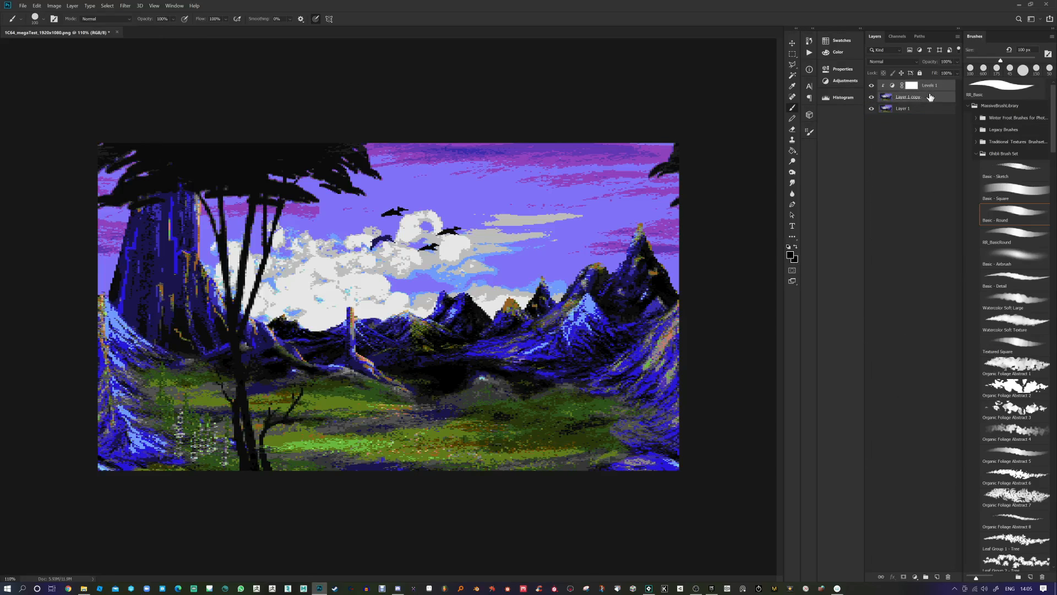
pyautogui.rightClick(930, 97)
pyautogui.click(938, 341)
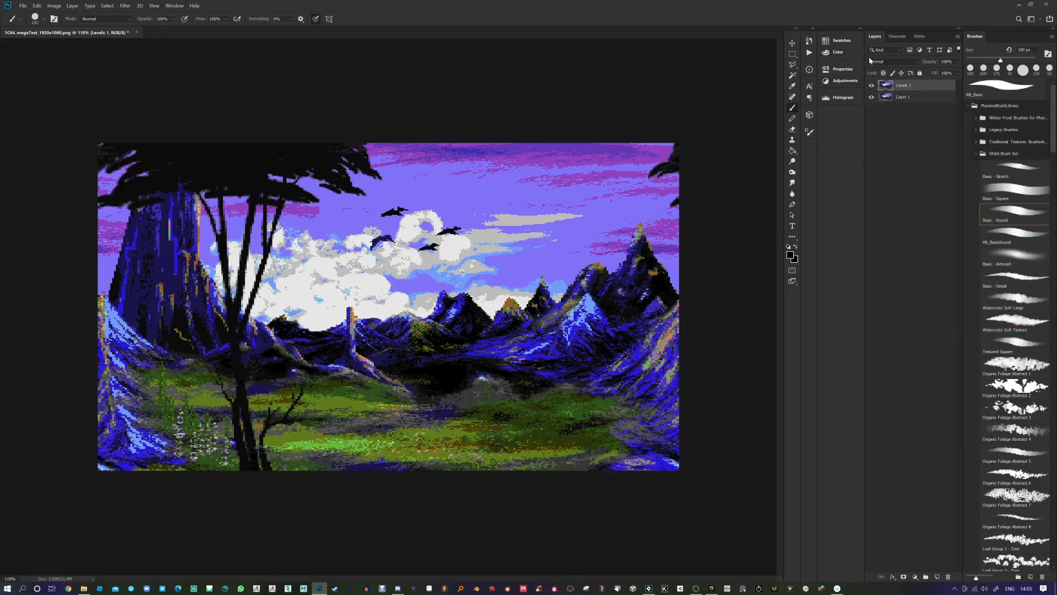
pyautogui.click(871, 85)
pyautogui.click(911, 101)
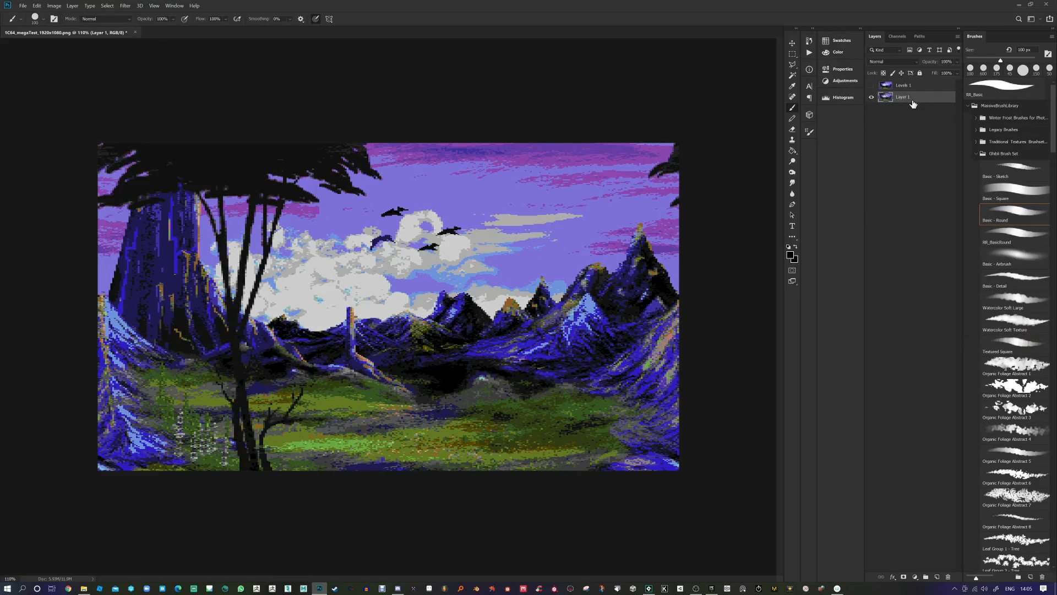
pyautogui.hotkey('ctrl', 'j')
# Step: Apply Levels to the new Layer 1 copy with input black 11 and white 222
pyautogui.hotkey('ctrl', 'l')
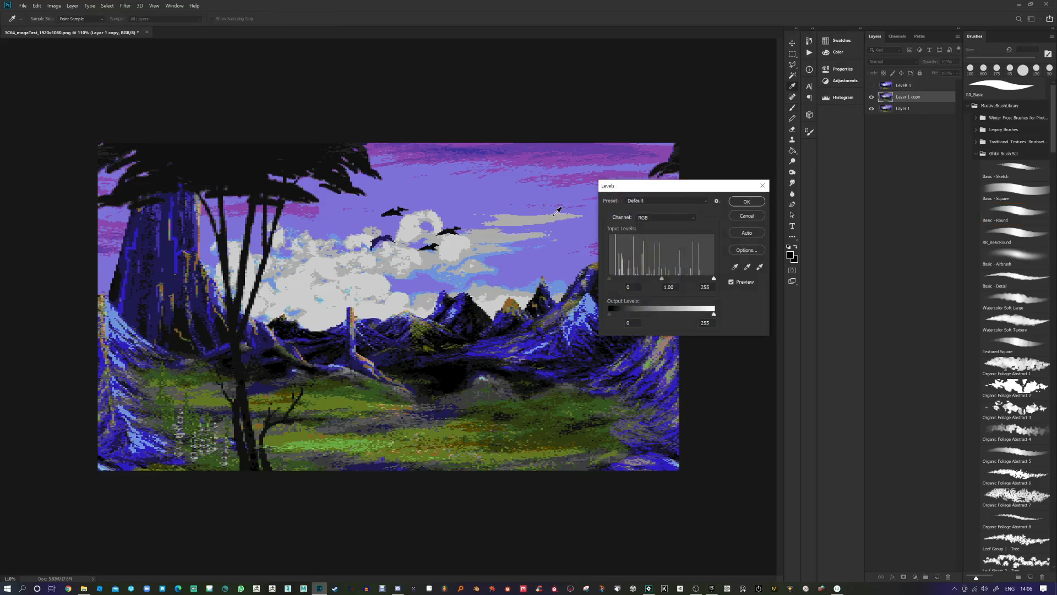
pyautogui.moveTo(666, 190); pyautogui.dragTo(688, 138)
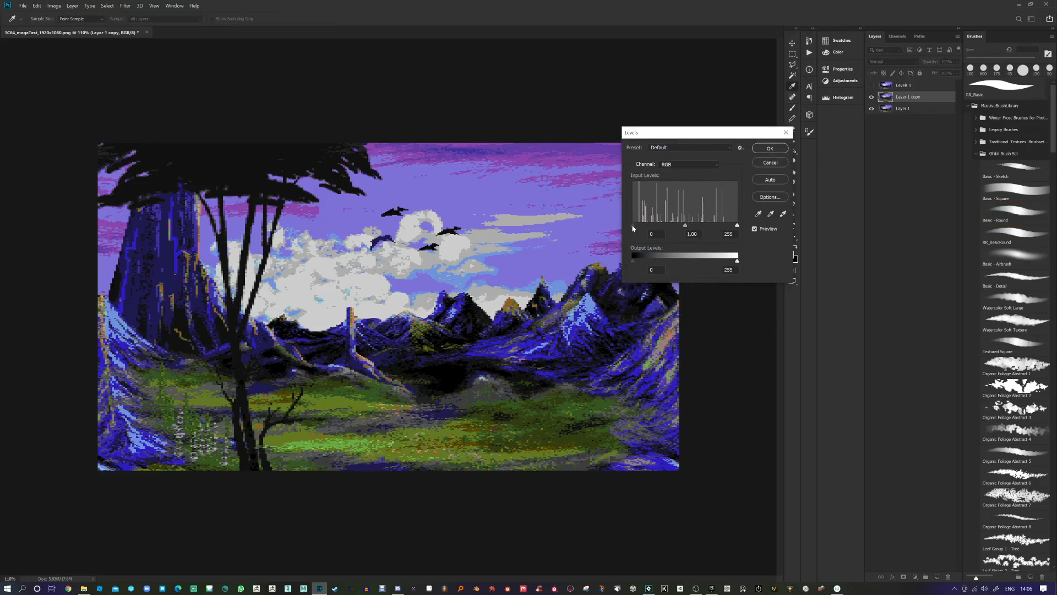
pyautogui.moveTo(632, 225); pyautogui.dragTo(637, 225)
pyautogui.moveTo(737, 225); pyautogui.dragTo(724, 226)
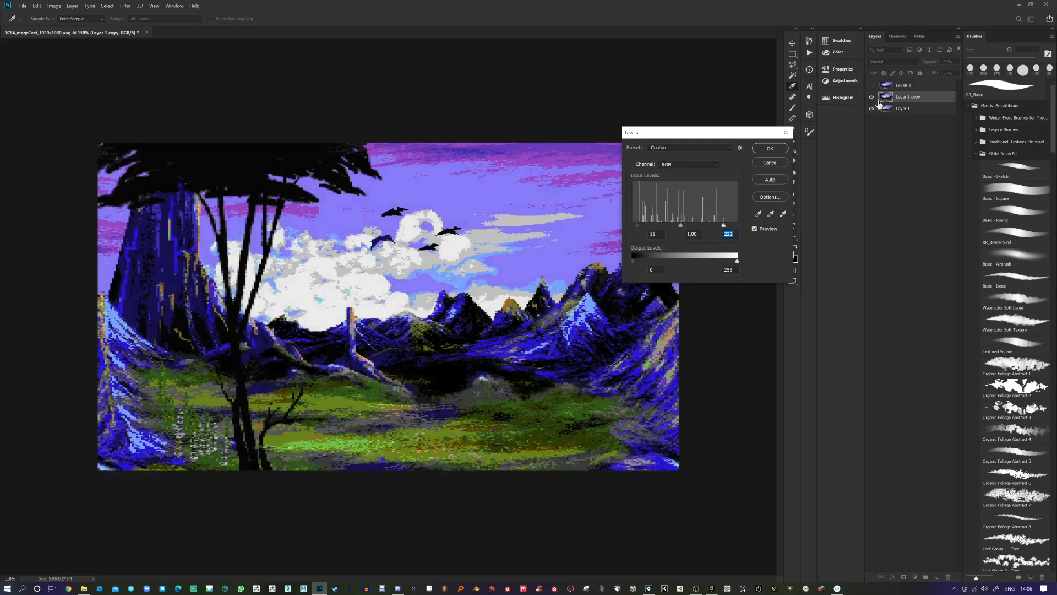
pyautogui.moveTo(705, 134); pyautogui.dragTo(668, 126)
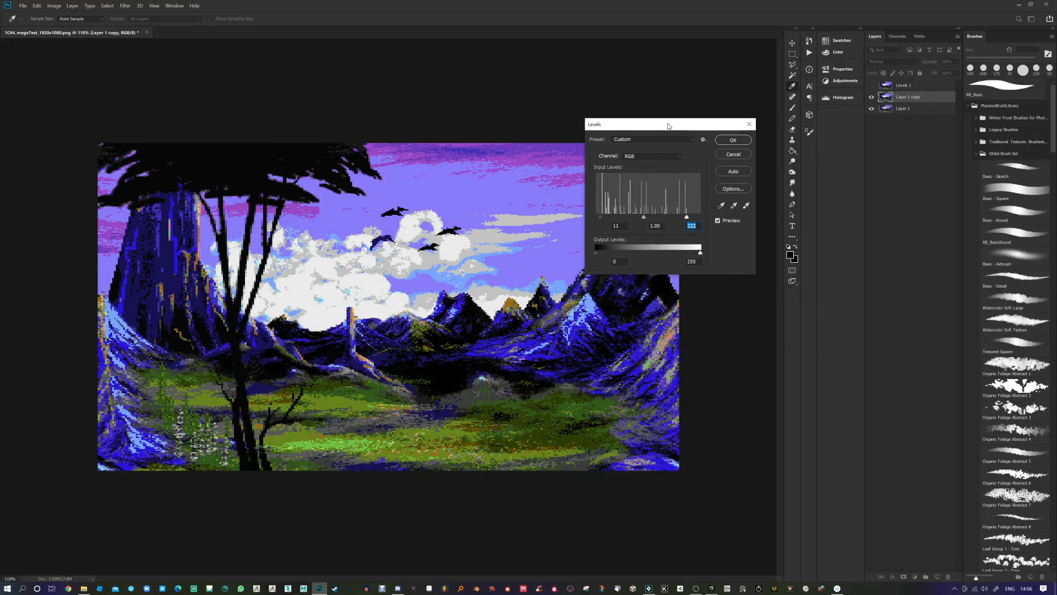
pyautogui.click(734, 141)
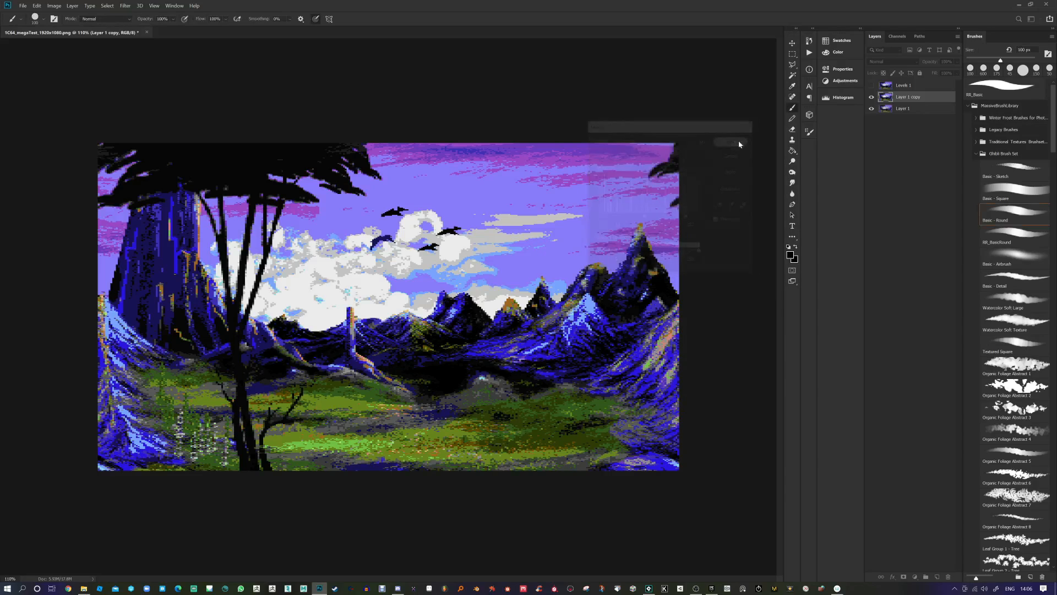
# Step: Compare against the old merged Levels 1 layer, then delete it
pyautogui.click(871, 85)
pyautogui.click(870, 85)
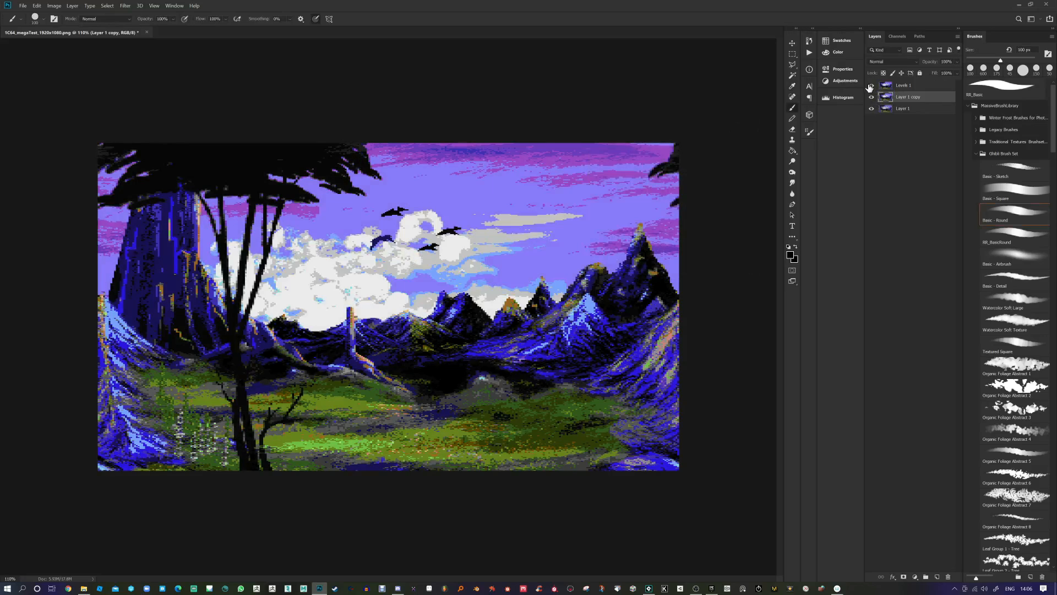
pyautogui.click(870, 86)
pyautogui.click(870, 86)
pyautogui.moveTo(936, 87); pyautogui.dragTo(948, 577)
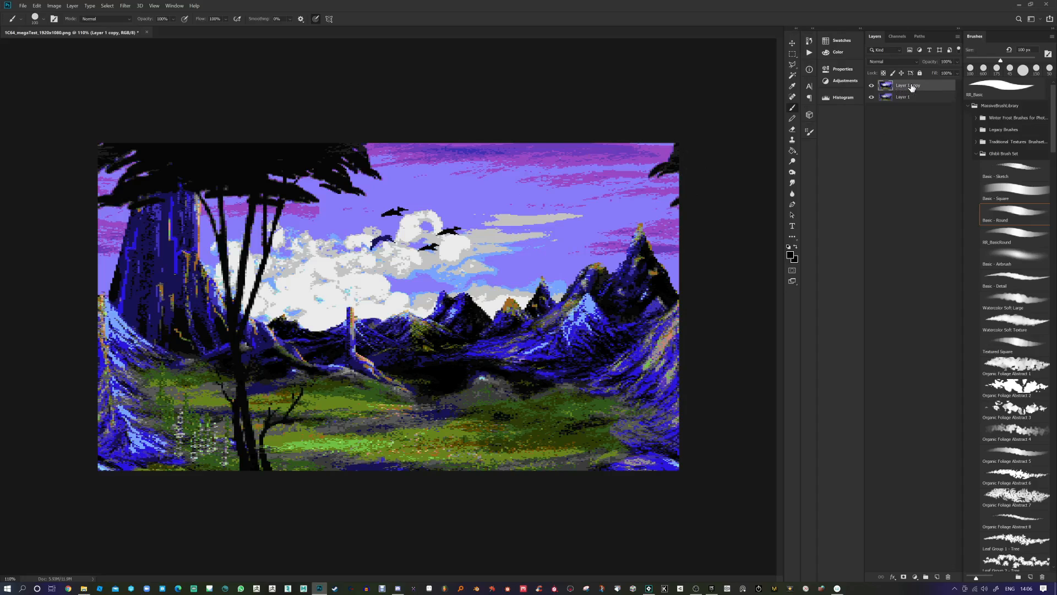
# Step: Duplicate Layer 1 copy into Layer 1 copy 2 and browse the Filter and Image menus
pyautogui.hotkey('ctrl', 'j')
pyautogui.click(125, 7)
pyautogui.moveTo(56, 6)
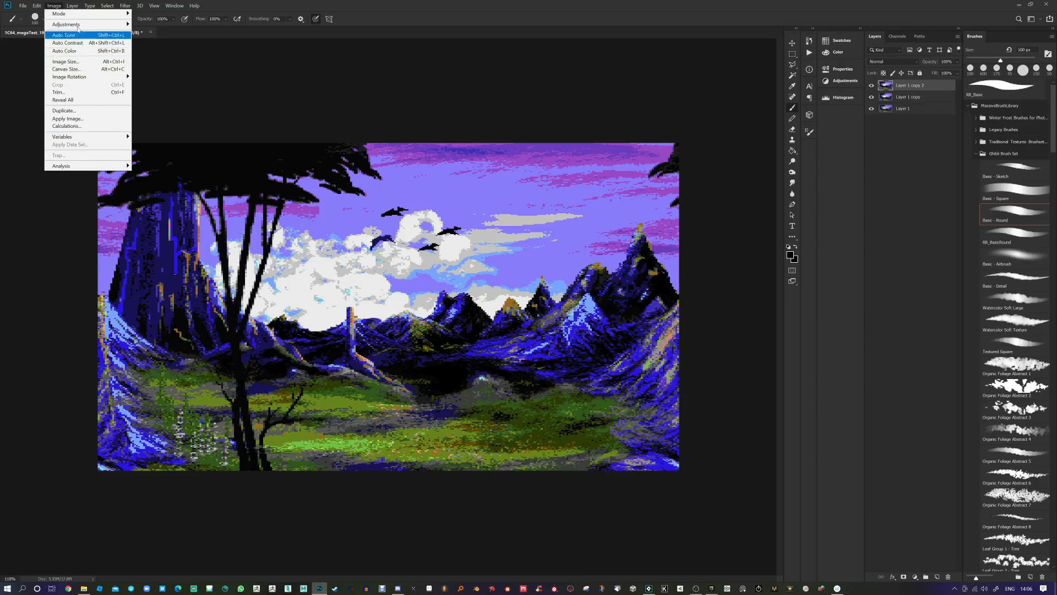
pyautogui.moveTo(119, 7)
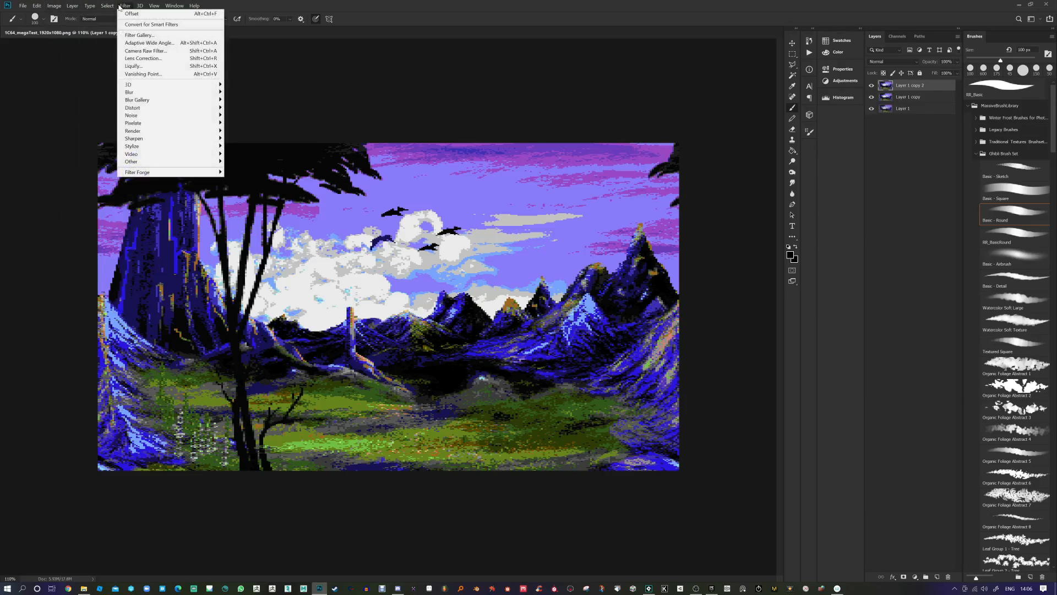
pyautogui.moveTo(57, 6)
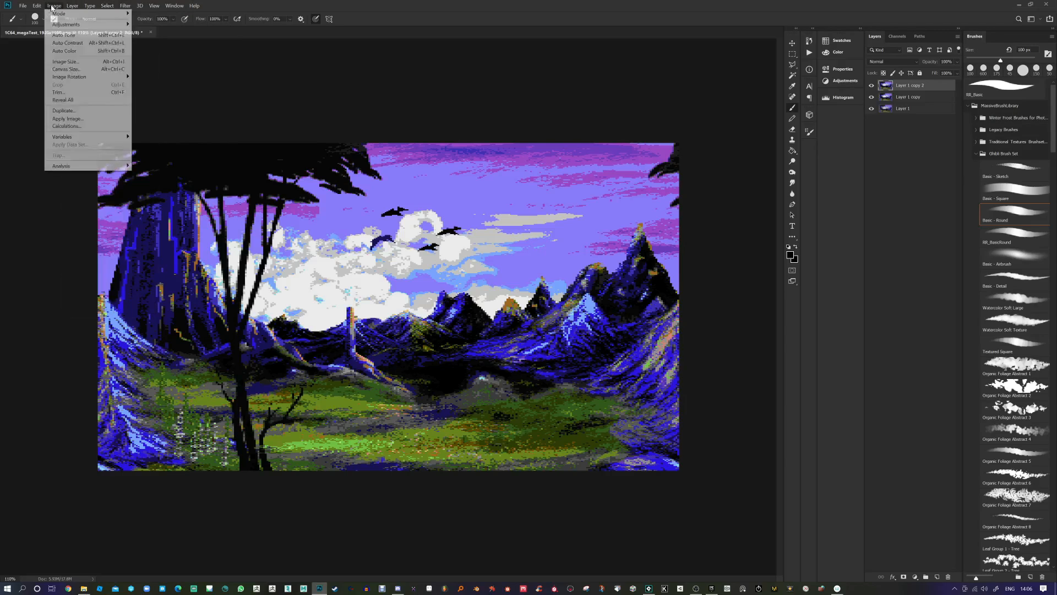
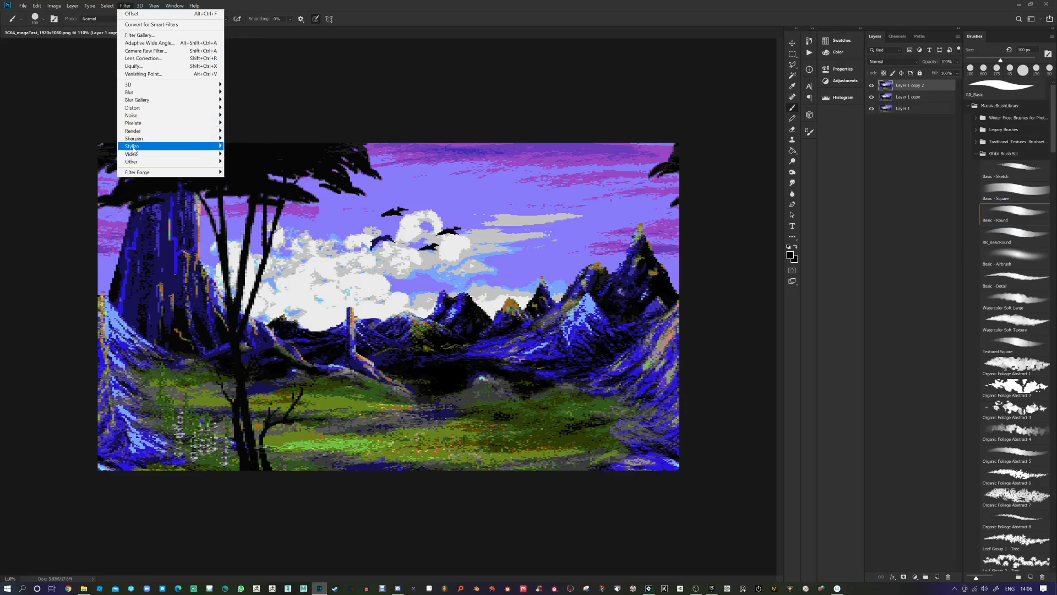
# Step: Bring up the General page of Photoshop's Preferences from the Edit menu
pyautogui.moveTo(132, 149)
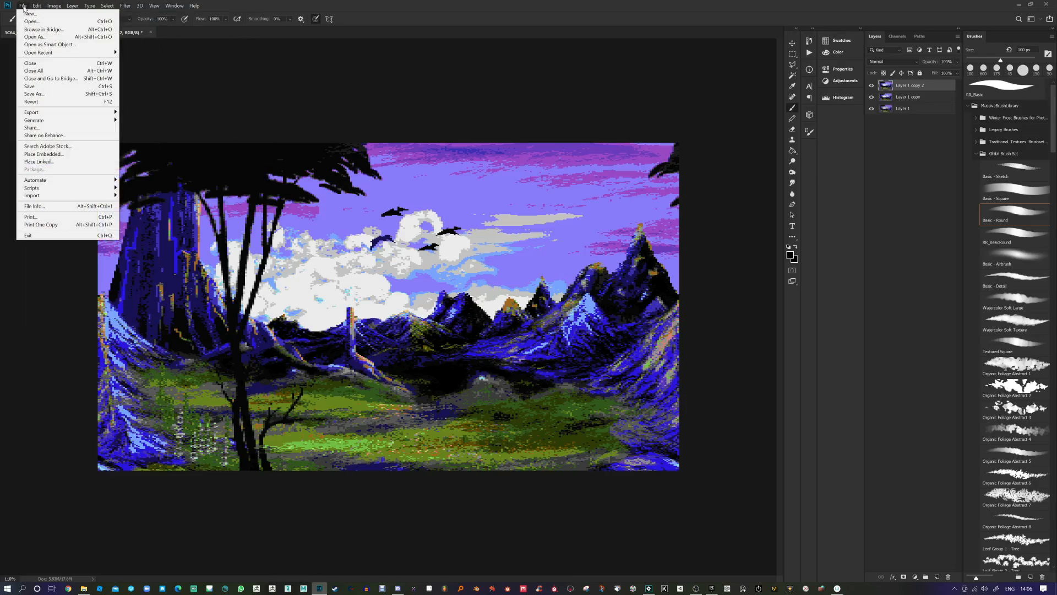
pyautogui.moveTo(66, 322)
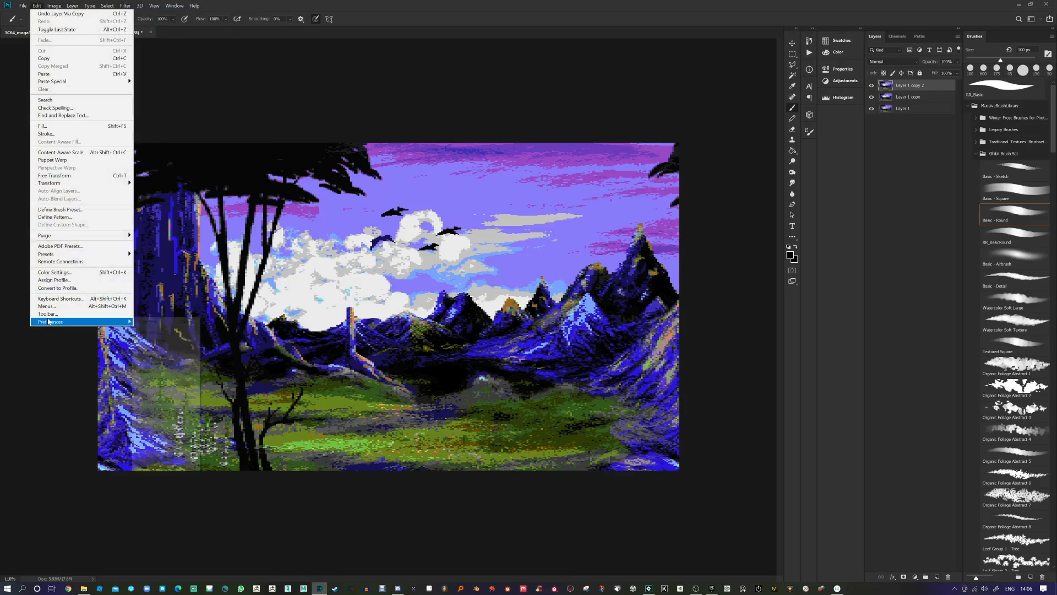
pyautogui.click(149, 322)
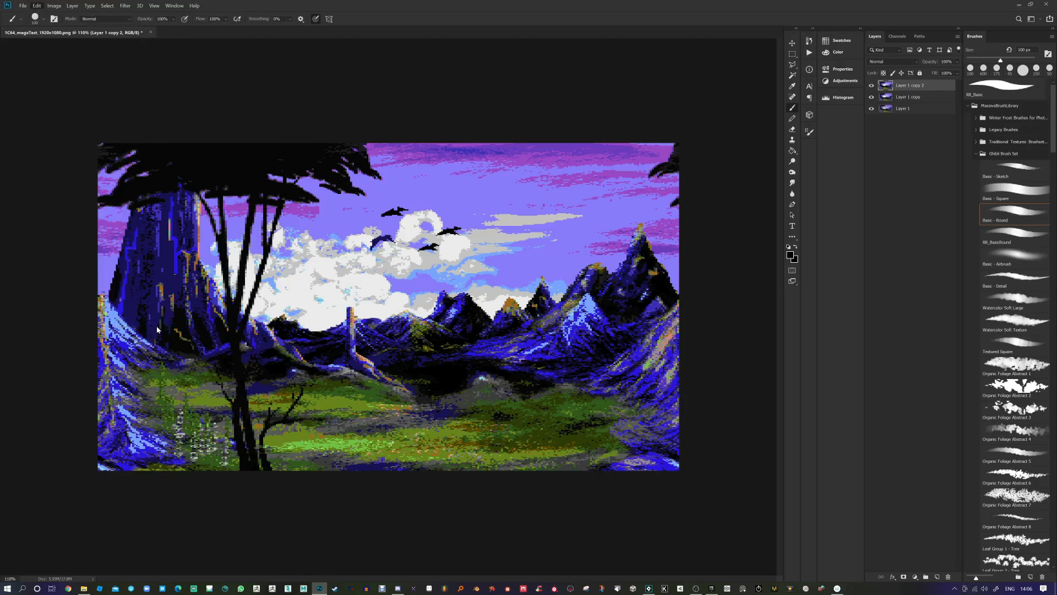
pyautogui.press('i')
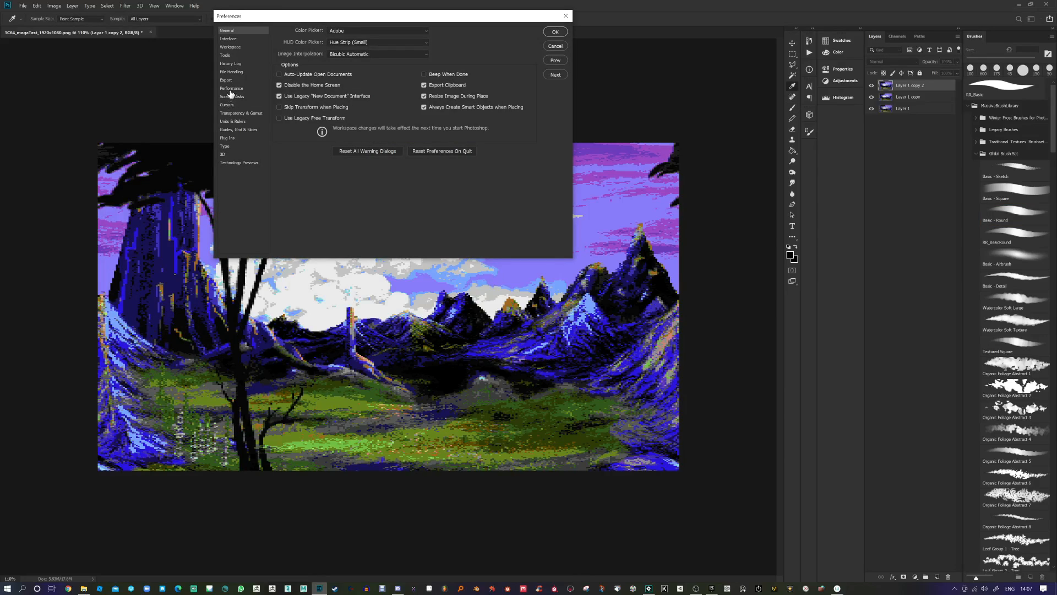
# Step: Enable Use Graphics Processor in the Performance preferences and confirm the dialog
pyautogui.click(230, 88)
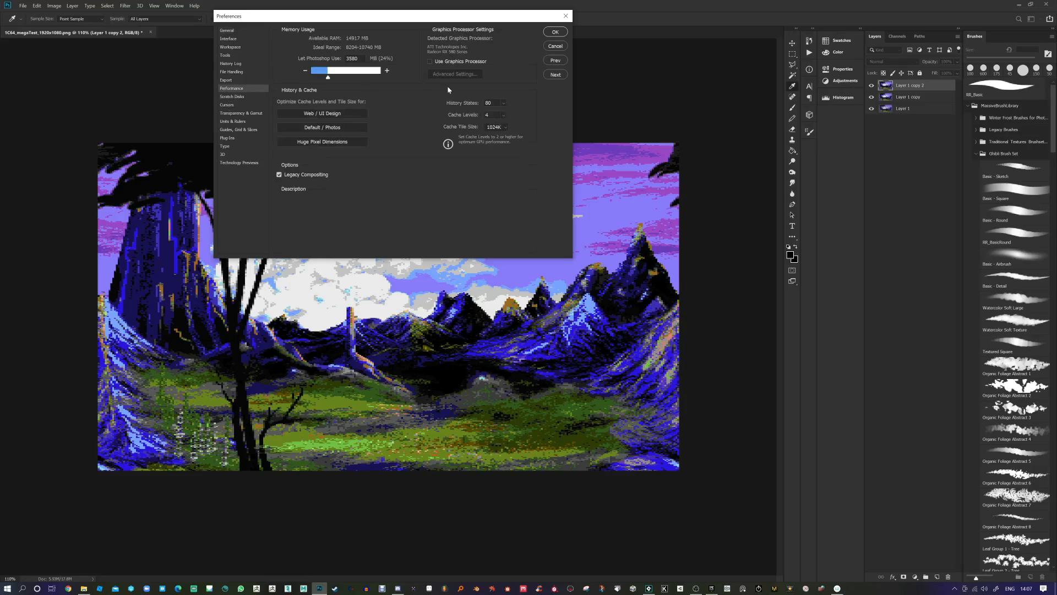
pyautogui.click(430, 61)
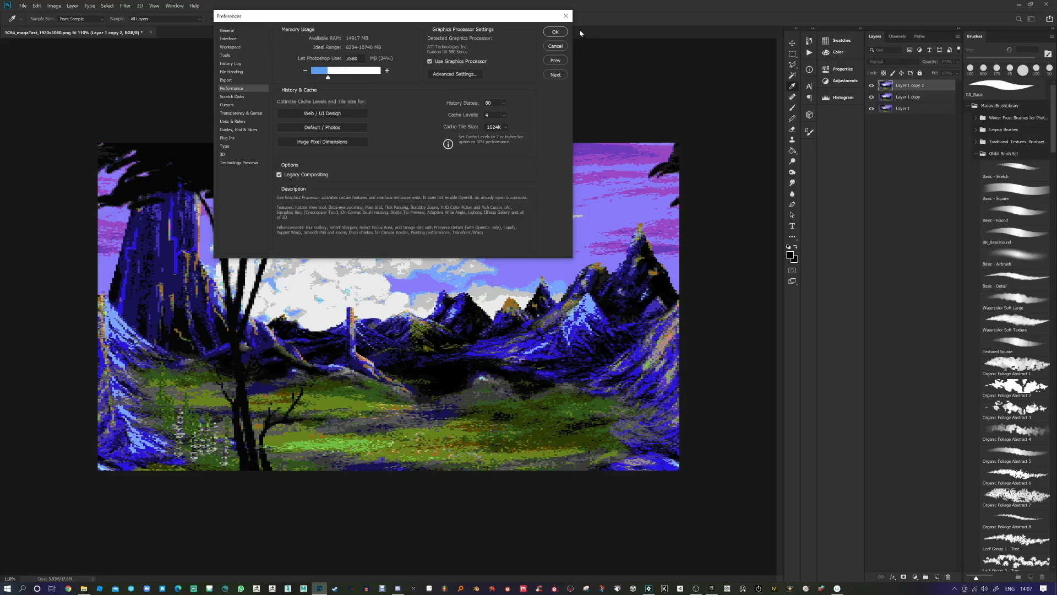
pyautogui.click(560, 32)
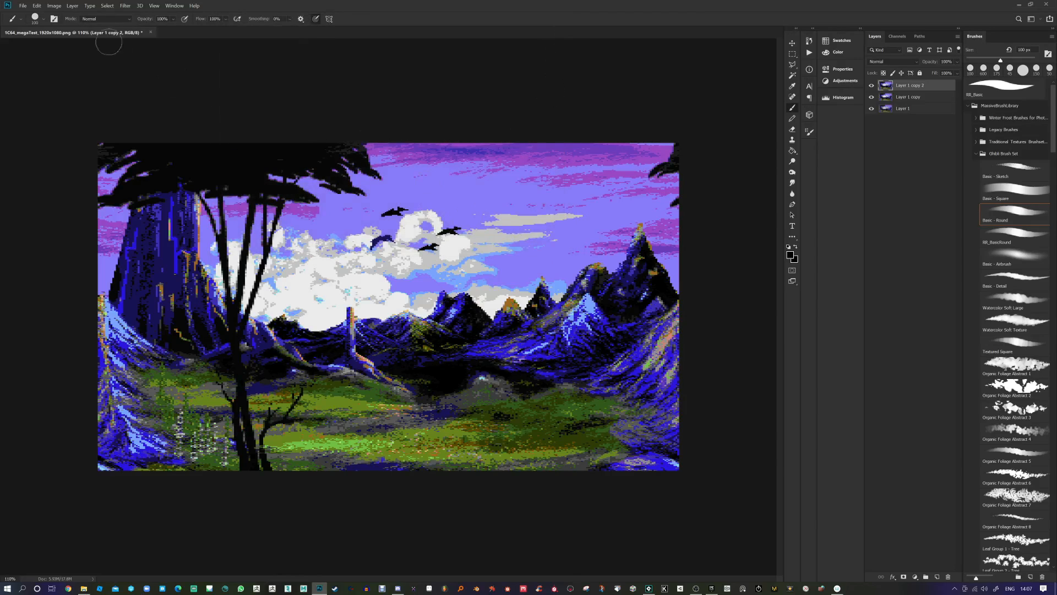
pyautogui.click(125, 6)
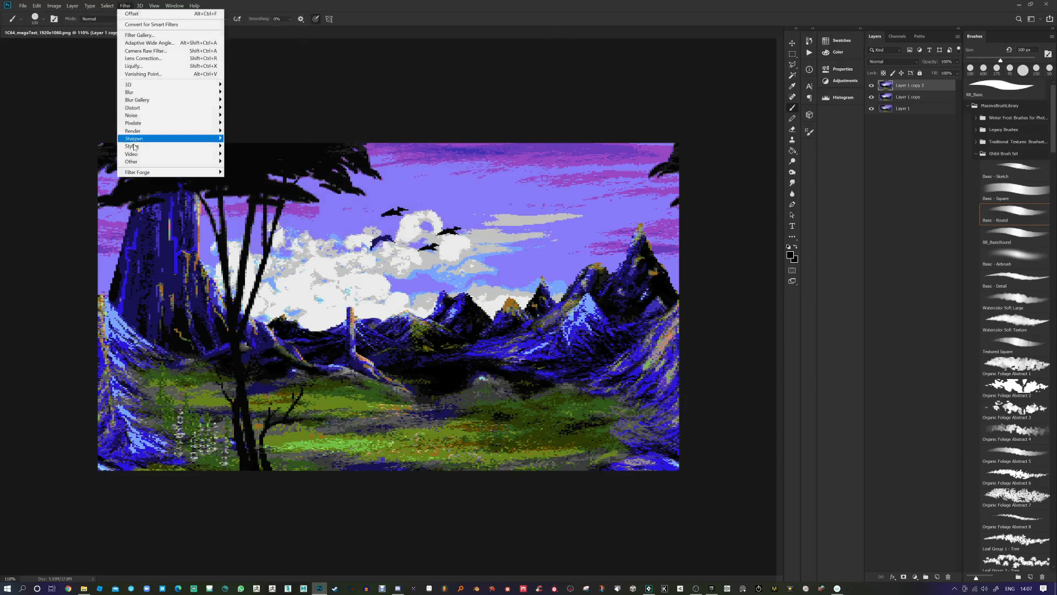
pyautogui.moveTo(165, 146)
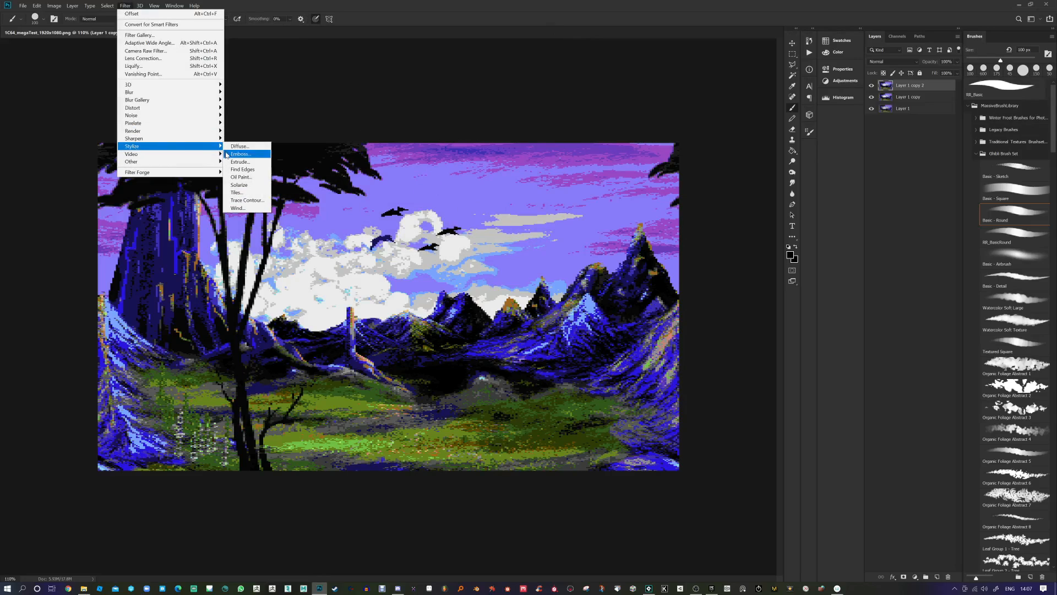
pyautogui.click(241, 177)
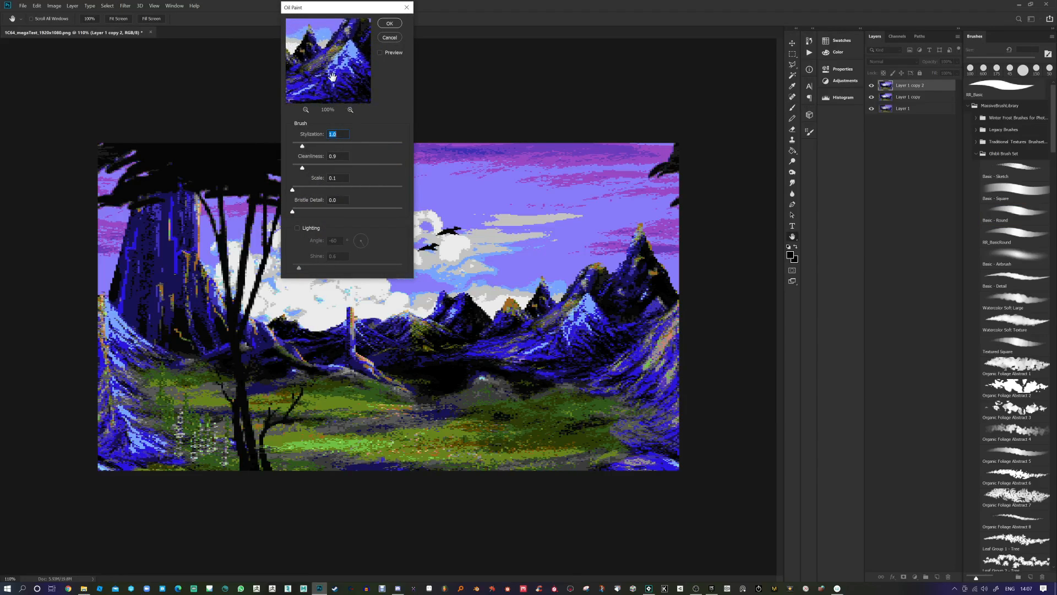
pyautogui.click(349, 111)
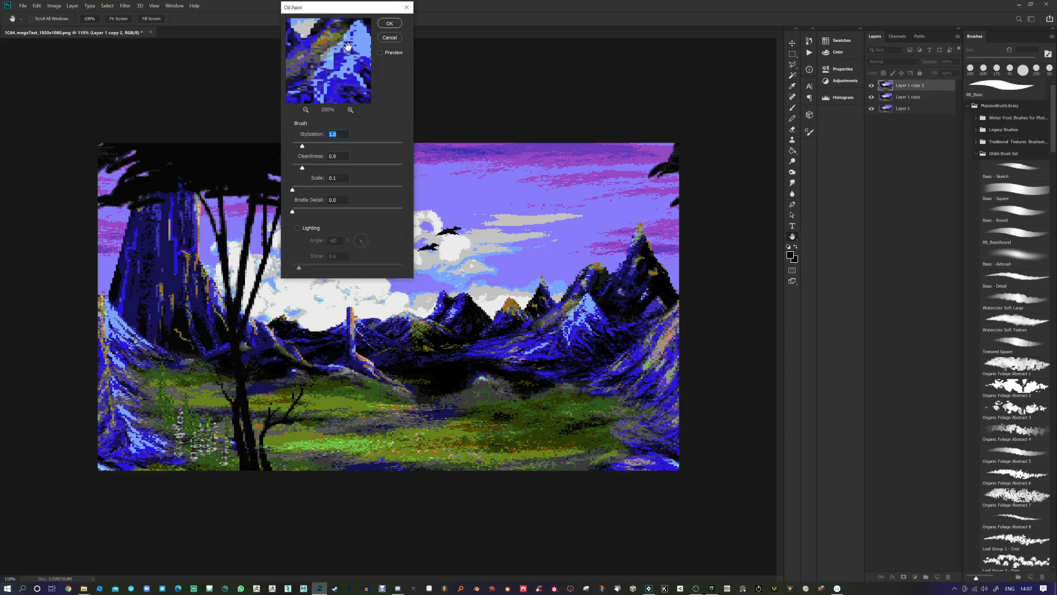
pyautogui.moveTo(317, 146); pyautogui.dragTo(366, 173)
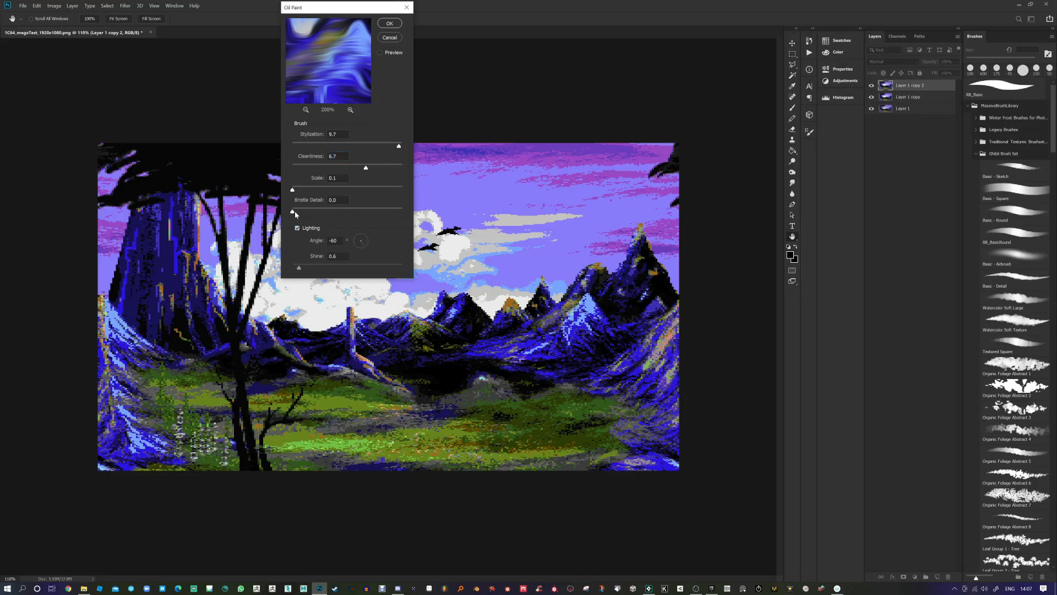
pyautogui.moveTo(293, 212); pyautogui.dragTo(345, 212)
pyautogui.click(315, 191)
pyautogui.click(368, 235)
pyautogui.click(348, 190)
pyautogui.moveTo(348, 191); pyautogui.dragTo(304, 191)
pyautogui.click(297, 227)
pyautogui.moveTo(303, 190); pyautogui.dragTo(279, 190)
pyautogui.moveTo(344, 211); pyautogui.dragTo(277, 209)
pyautogui.click(394, 24)
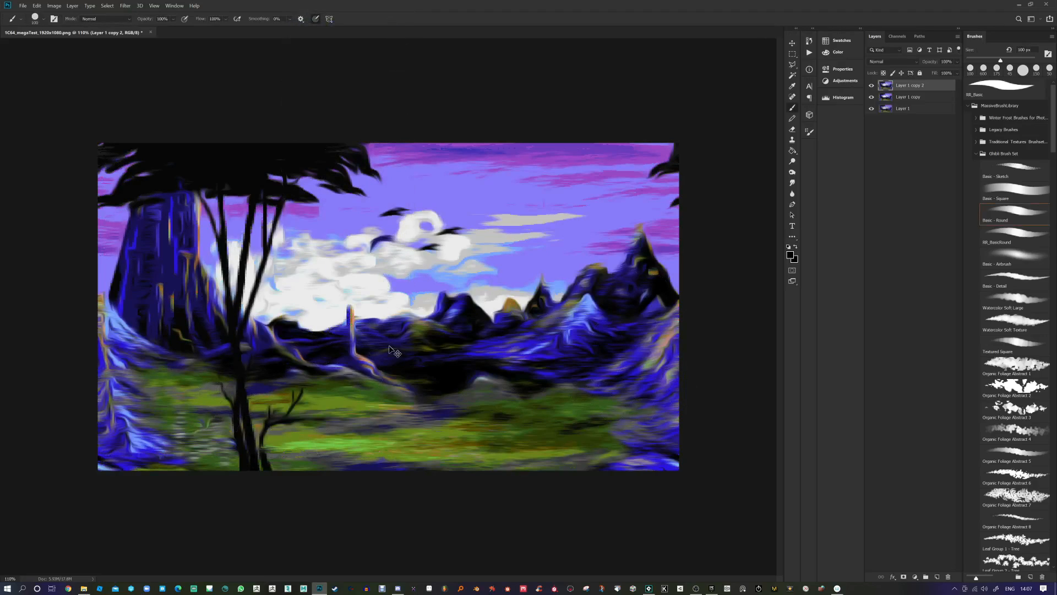
pyautogui.hotkey('ctrl', 'z')
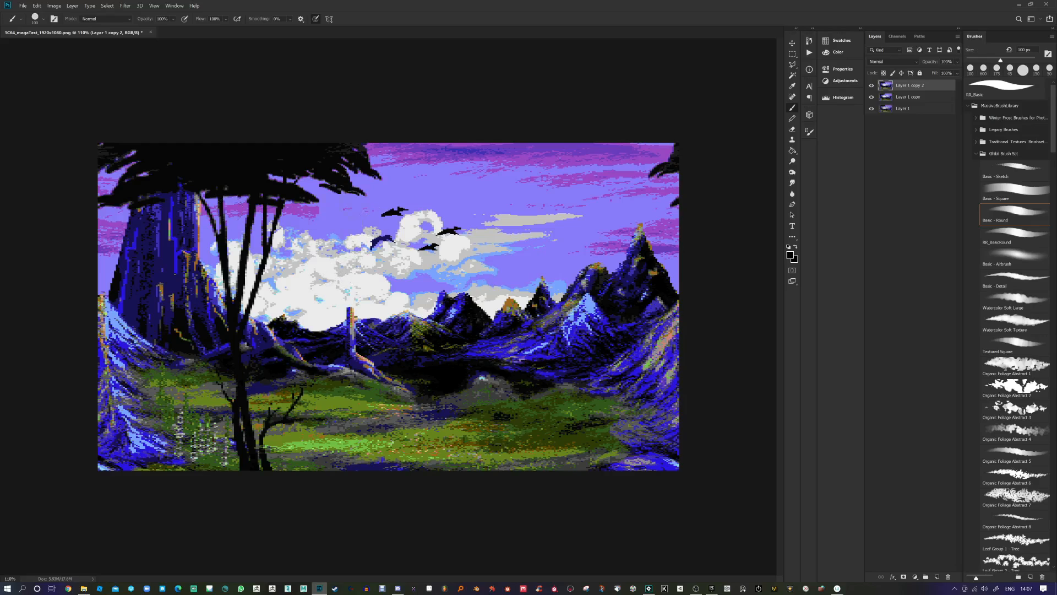
# Step: Apply the Brush Strokes Spatter filter with Spray Radius 2 and Smoothness 2
pyautogui.click(126, 6)
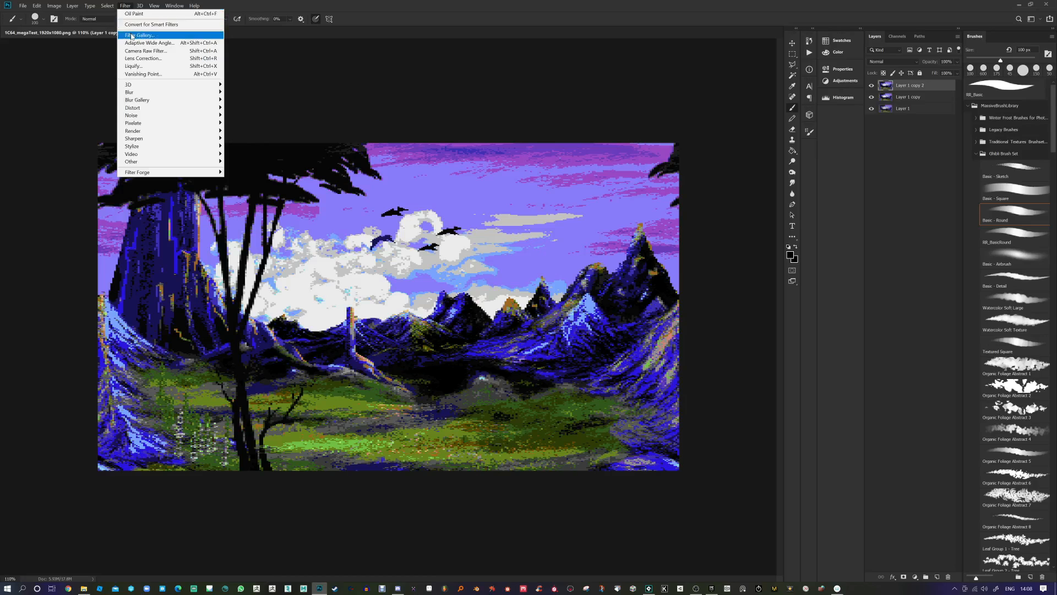
pyautogui.click(131, 35)
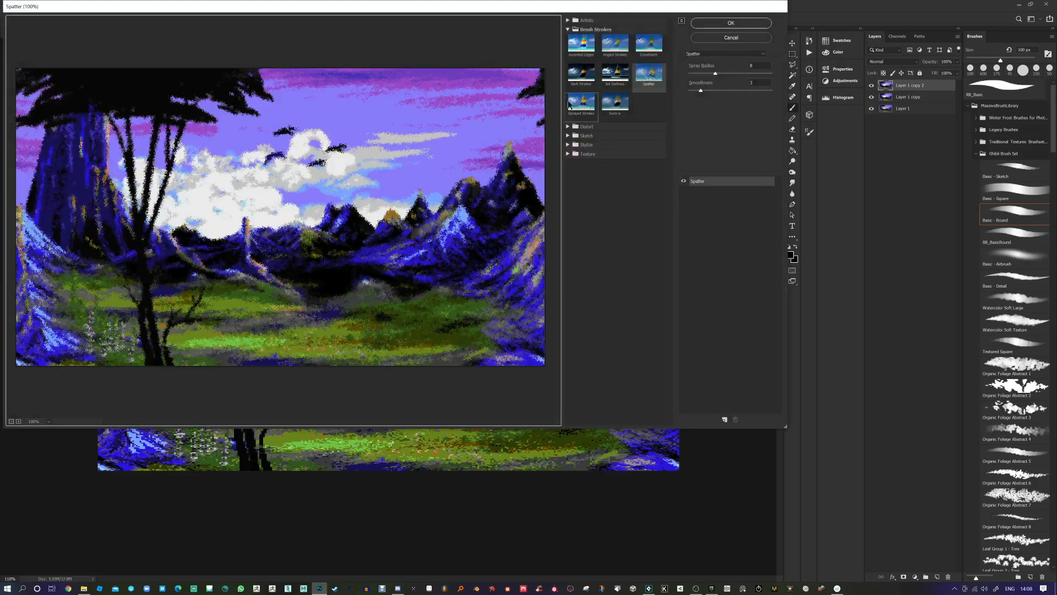
pyautogui.moveTo(501, 10); pyautogui.dragTo(762, 42)
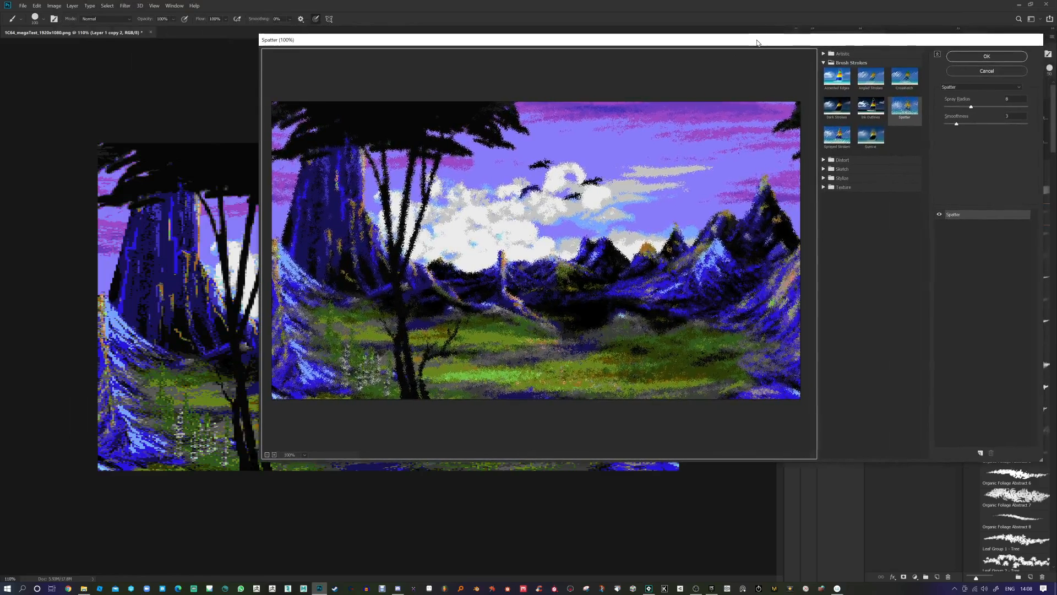
pyautogui.moveTo(970, 108); pyautogui.dragTo(958, 108)
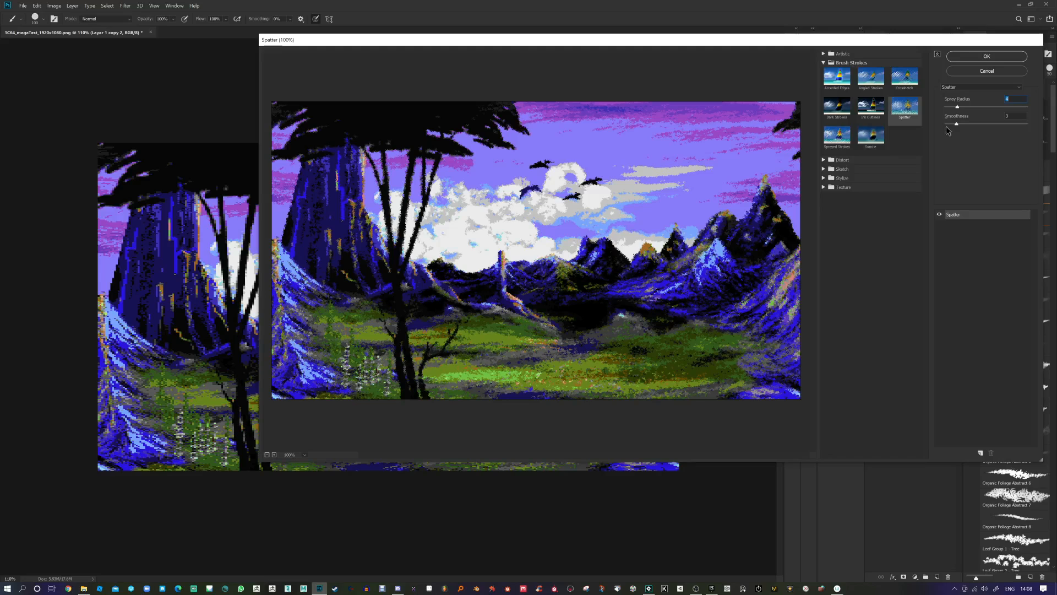
pyautogui.moveTo(956, 124); pyautogui.dragTo(951, 124)
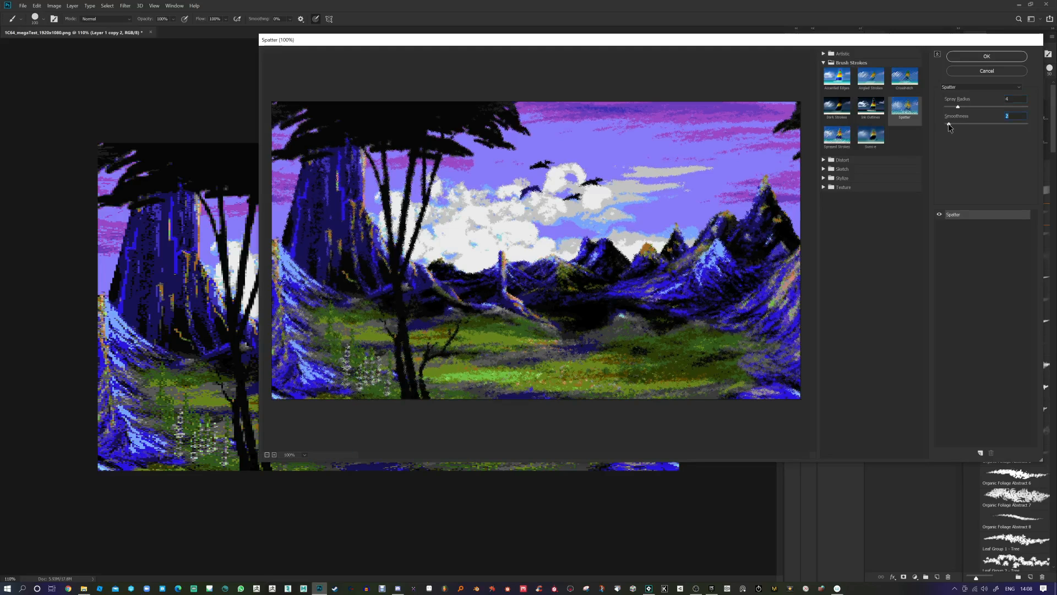
pyautogui.moveTo(956, 107); pyautogui.dragTo(951, 108)
pyautogui.click(976, 57)
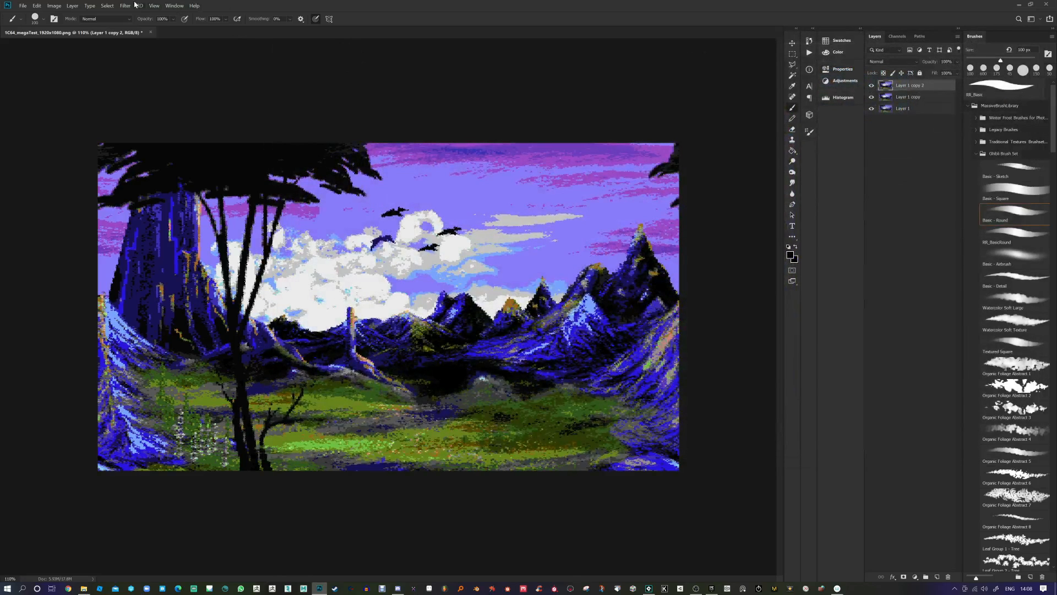
pyautogui.click(127, 5)
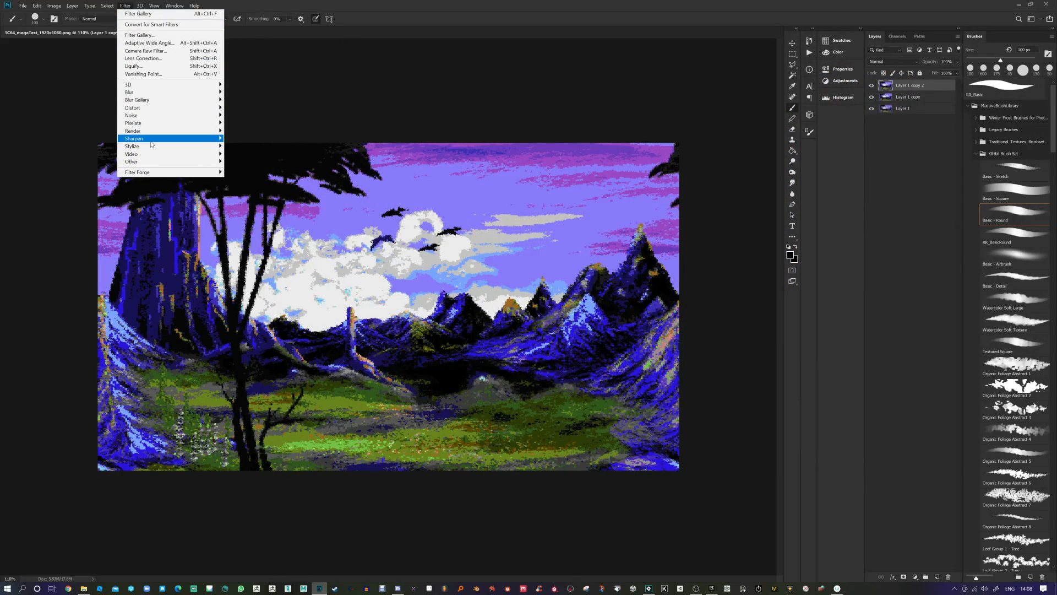
# Step: Apply Oil Paint to Layer 1 copy 2 with Stylization 2.4 and Cleanliness 1.2
pyautogui.moveTo(153, 147)
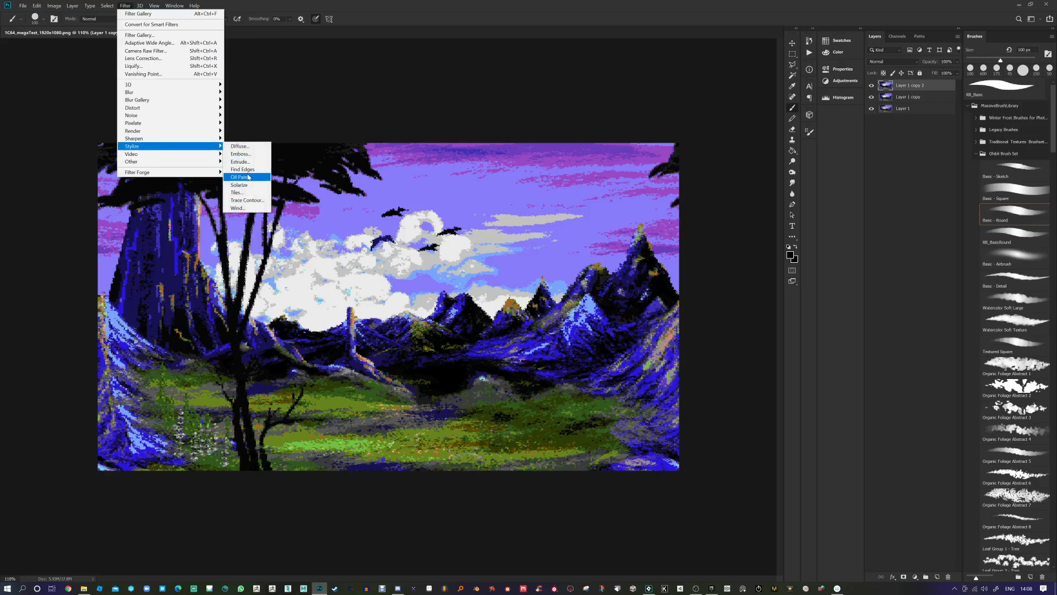
pyautogui.click(240, 177)
pyautogui.moveTo(335, 88); pyautogui.dragTo(355, 103)
pyautogui.moveTo(321, 59); pyautogui.dragTo(371, 106)
pyautogui.click(307, 145)
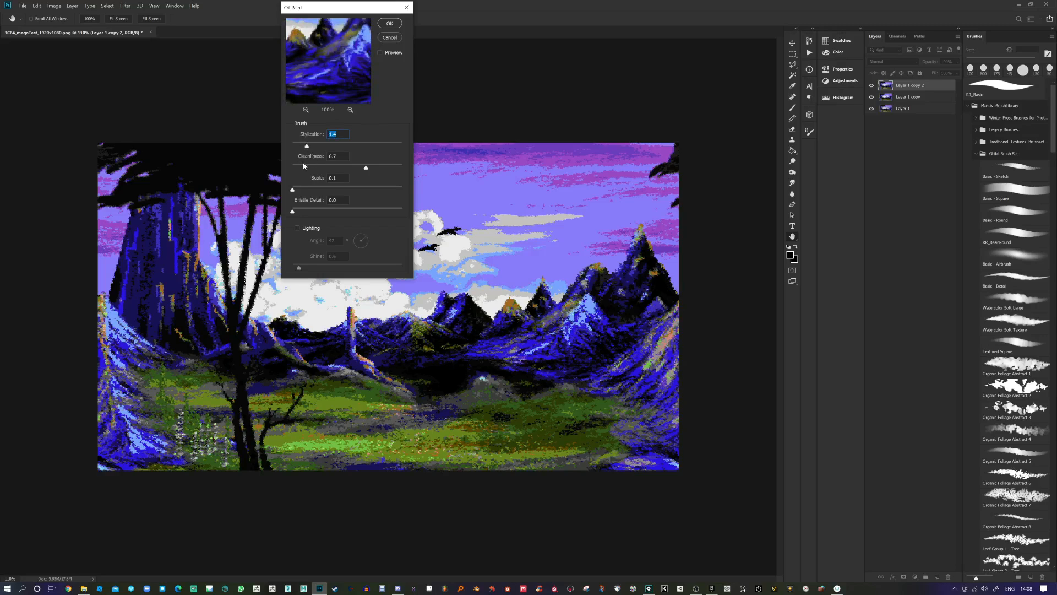
pyautogui.click(305, 165)
pyautogui.click(324, 144)
pyautogui.moveTo(325, 145); pyautogui.dragTo(319, 145)
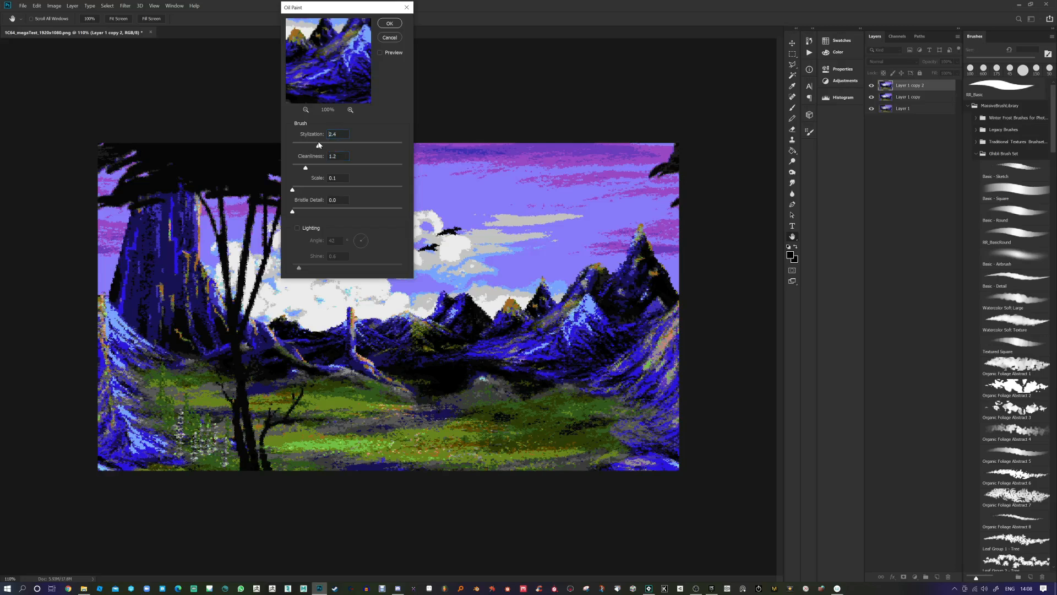
pyautogui.click(389, 24)
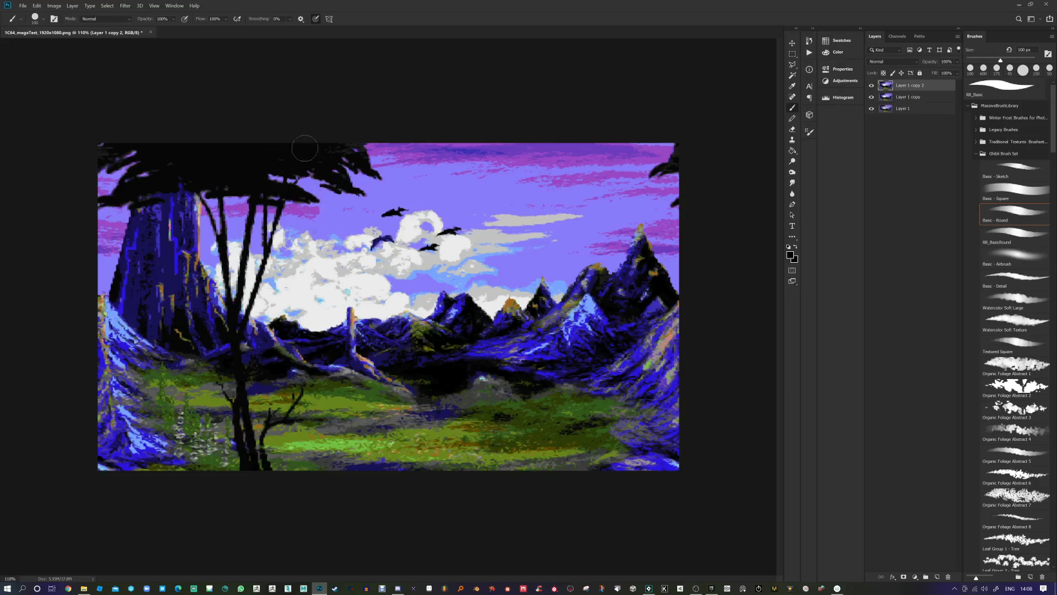
pyautogui.click(126, 6)
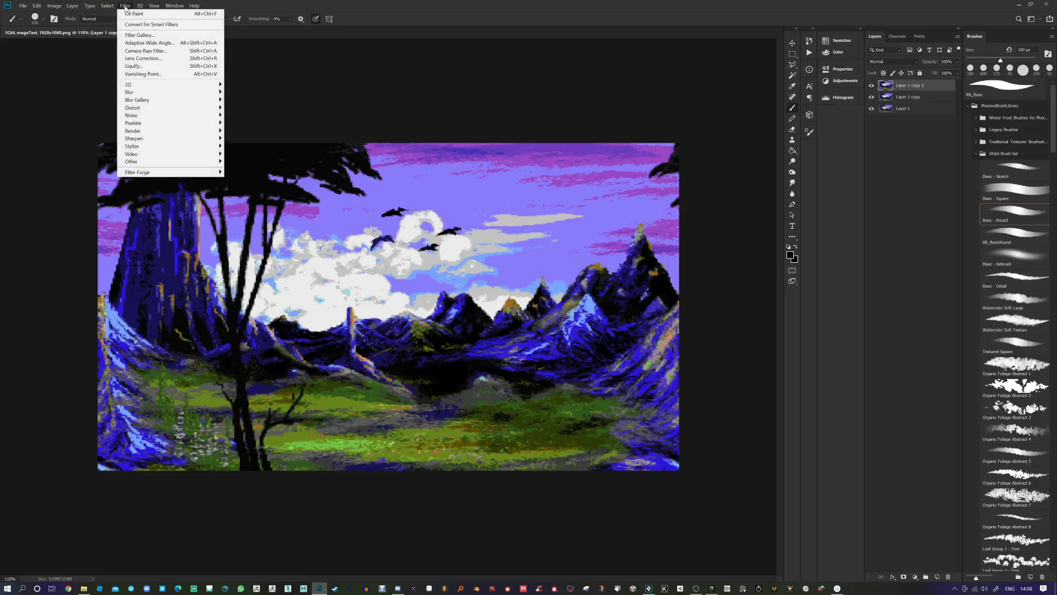
# Step: Apply the Artistic Paint Daubs filter to Layer 1 copy 2 with an increased brush size
pyautogui.click(138, 35)
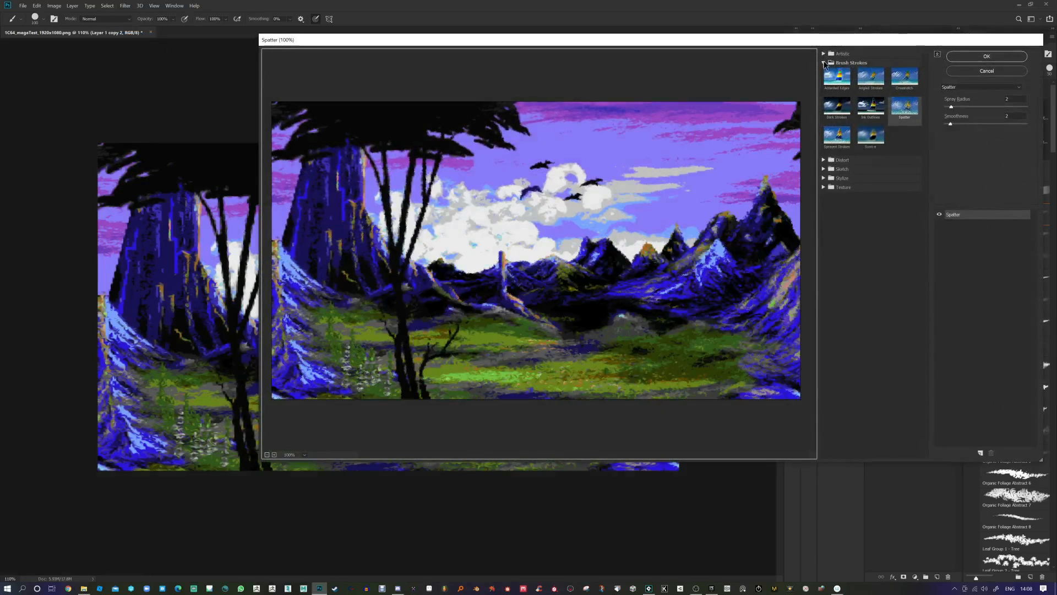
pyautogui.click(823, 54)
pyautogui.click(837, 129)
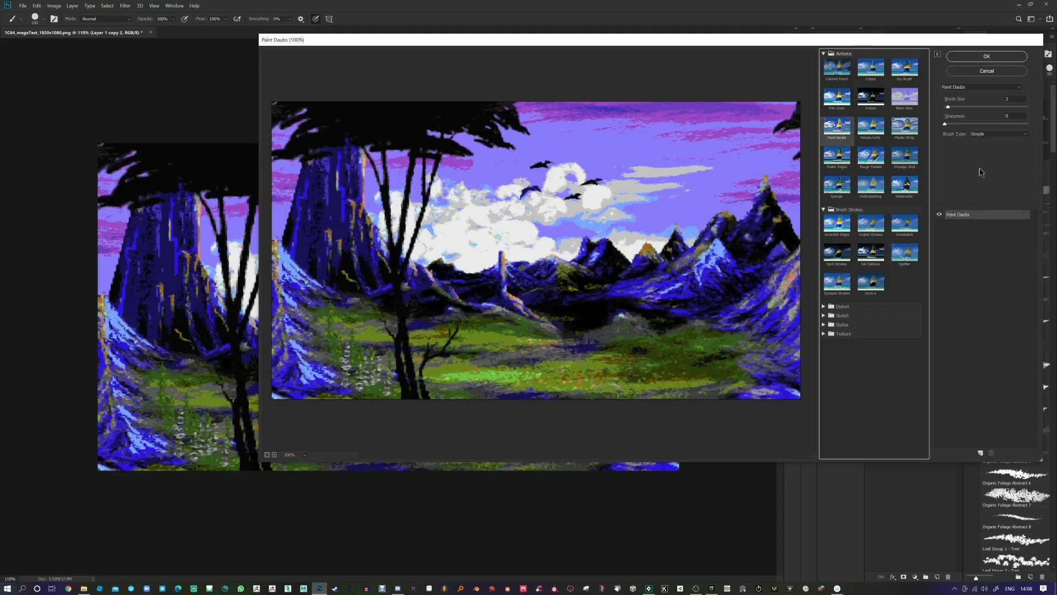
pyautogui.moveTo(948, 106)
pyautogui.mouseDown()
pyautogui.moveTo(963, 108)
pyautogui.moveTo(950, 111)
pyautogui.moveTo(952, 125)
pyautogui.mouseUp()
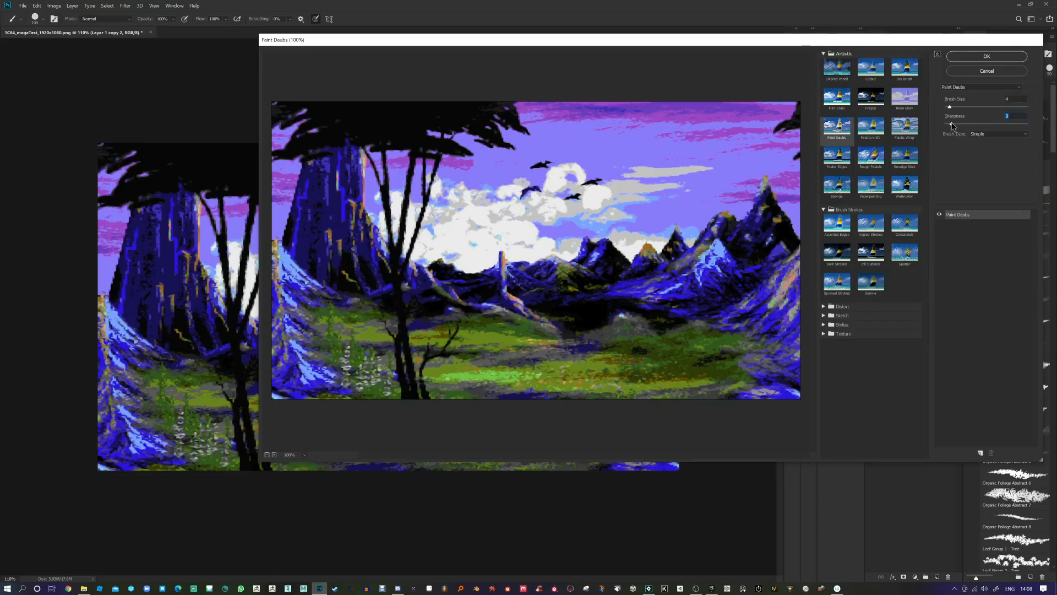
pyautogui.click(986, 57)
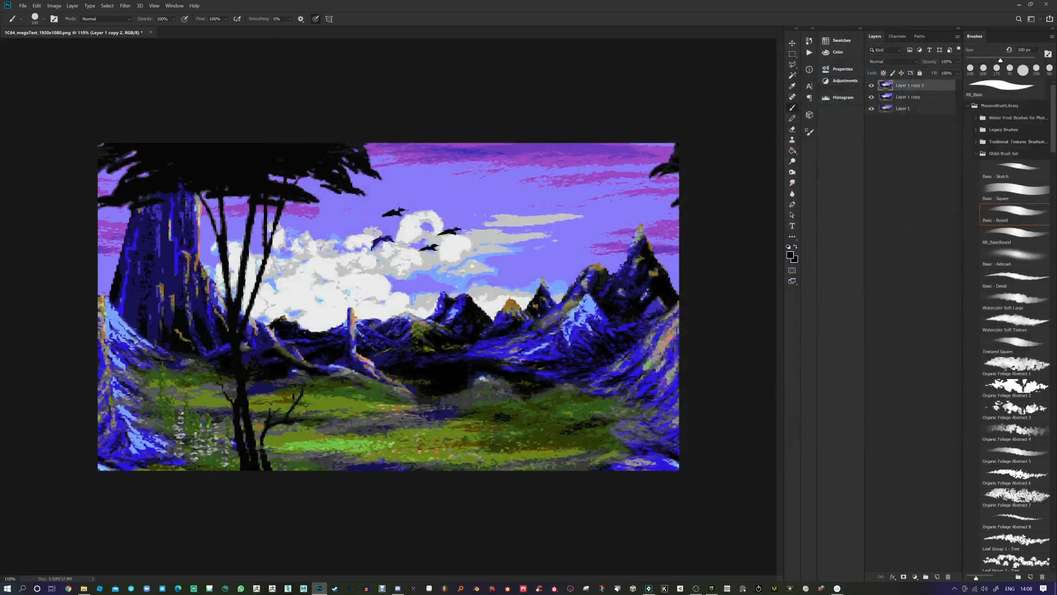
pyautogui.click(125, 5)
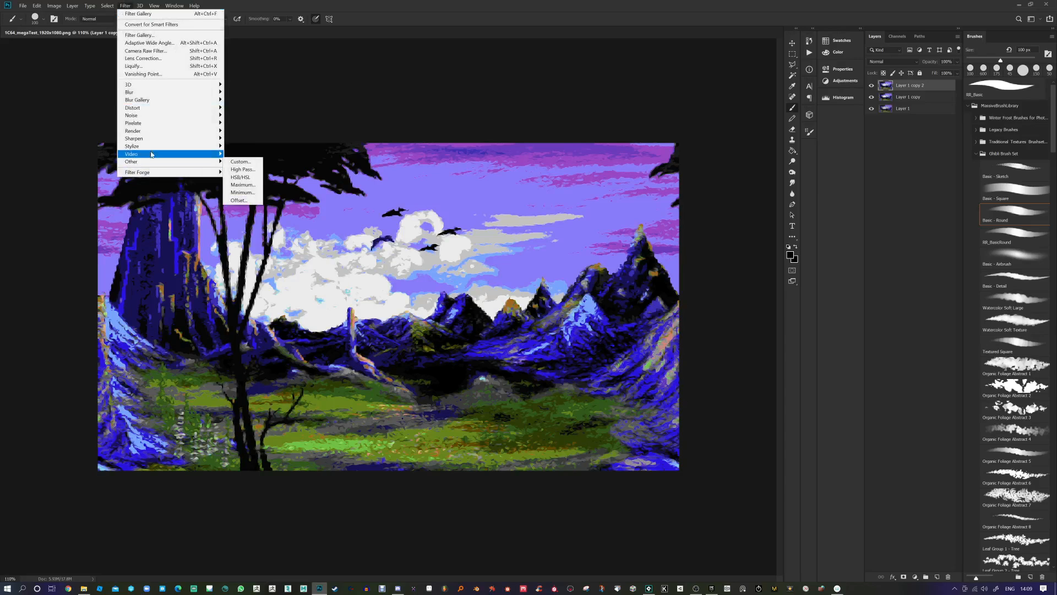
# Step: Reapply Oil Paint to Layer 1 copy 2 at Stylization 2.4 and Cleanliness 1.2
pyautogui.moveTo(152, 150)
pyautogui.click(240, 177)
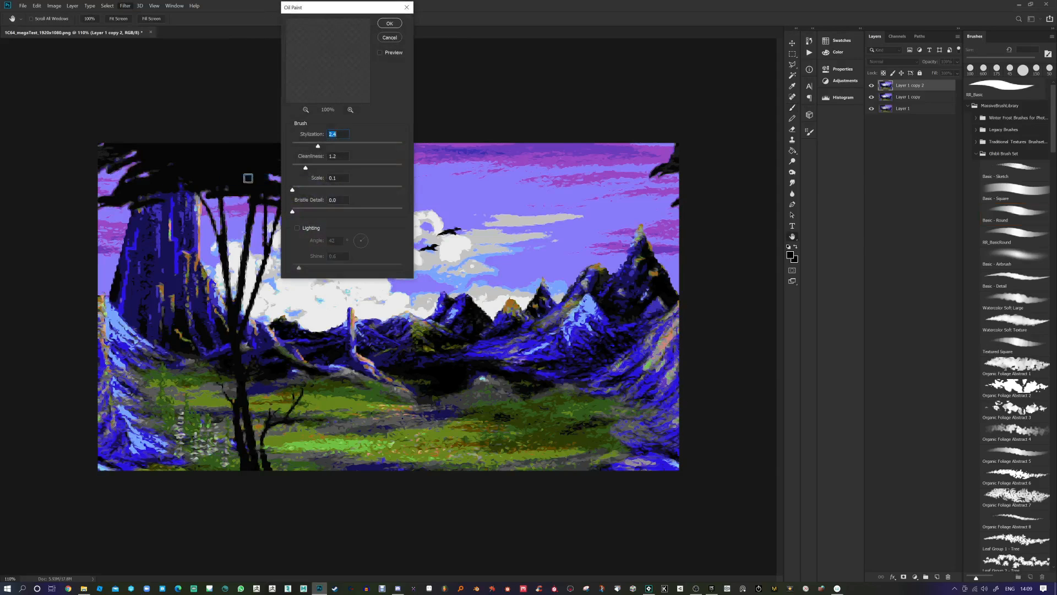
pyautogui.moveTo(336, 75); pyautogui.dragTo(356, 92)
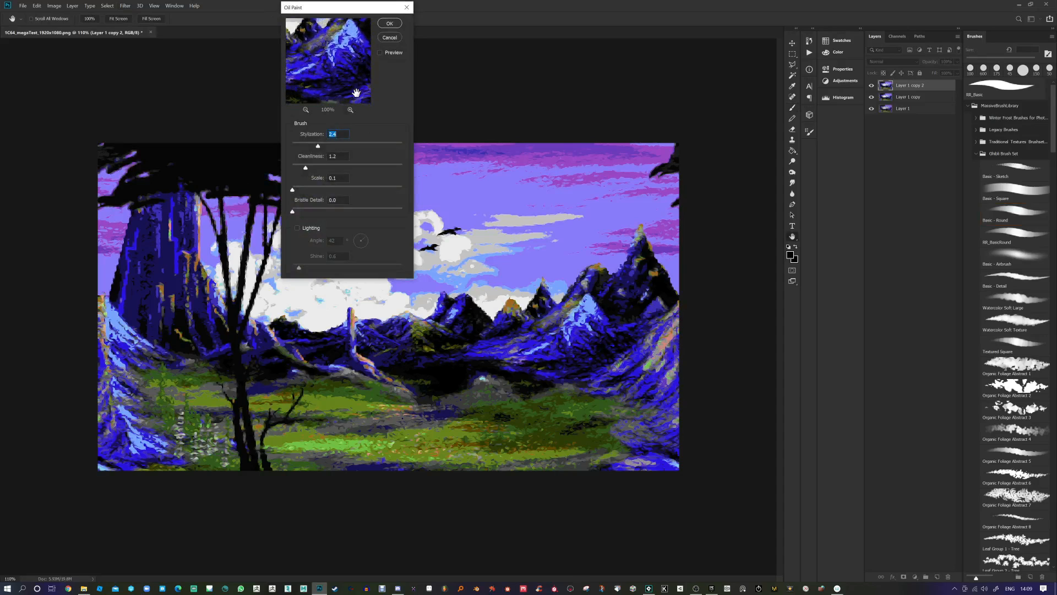
pyautogui.click(390, 23)
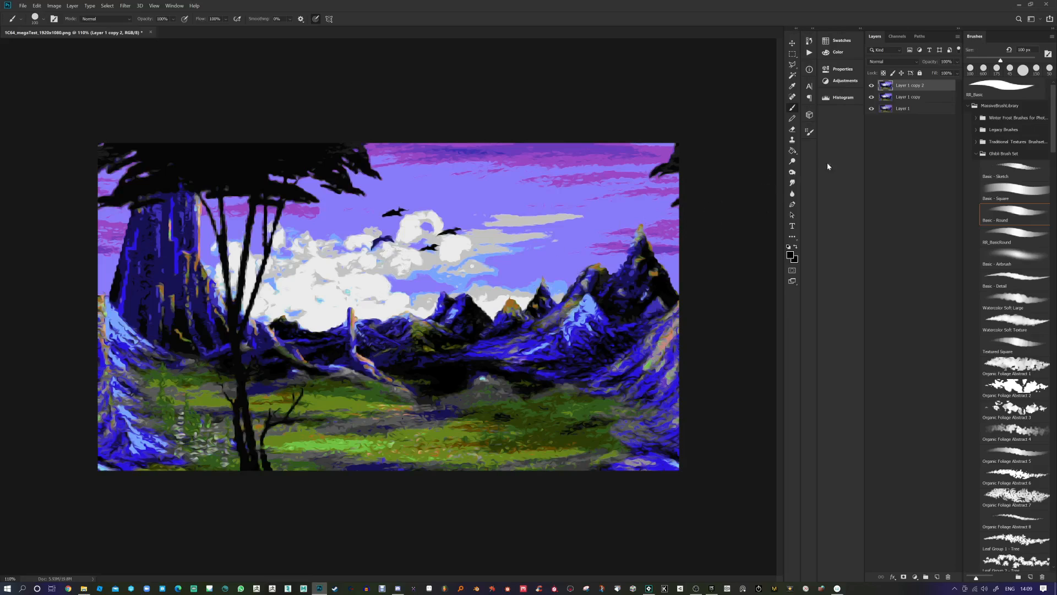
# Step: Duplicate Layer 1 copy 2 into a new Layer 1 copy 3
pyautogui.click(902, 98)
pyautogui.click(906, 87)
pyautogui.hotkey('ctrl', 'j')
# Step: Apply Levels to Layer 1 copy 3 with input black 75 and white 172
pyautogui.hotkey('ctrl', 'l')
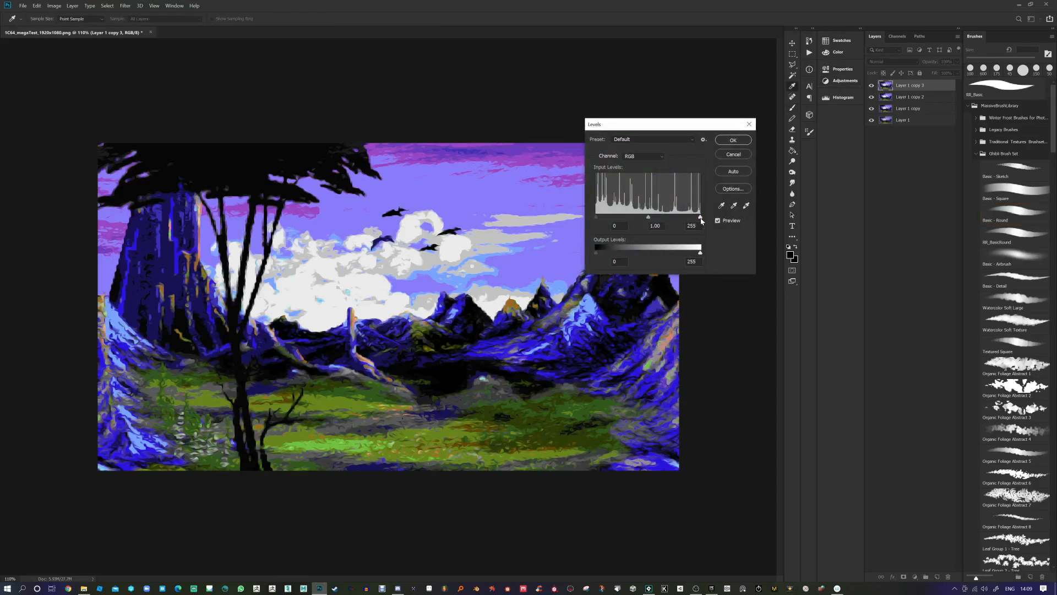
pyautogui.moveTo(701, 219); pyautogui.dragTo(667, 219)
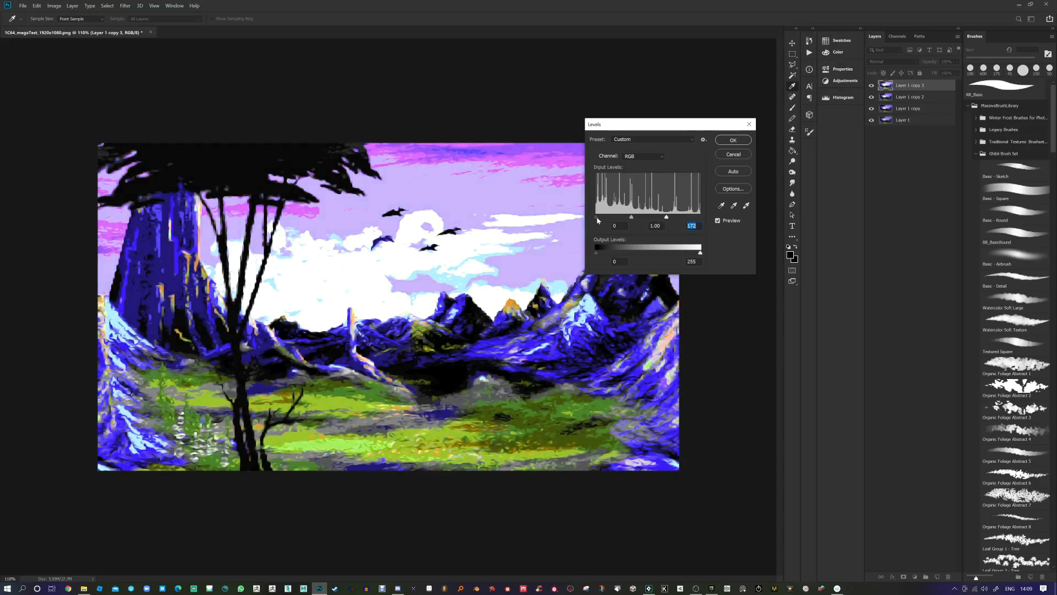
pyautogui.moveTo(597, 220); pyautogui.dragTo(626, 218)
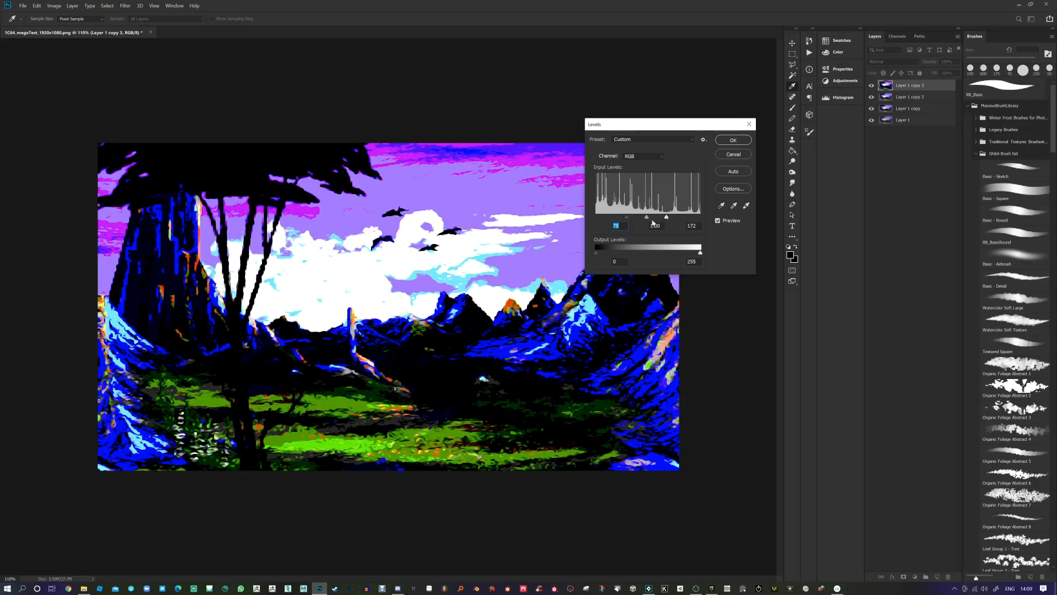
pyautogui.click(733, 140)
pyautogui.press('b')
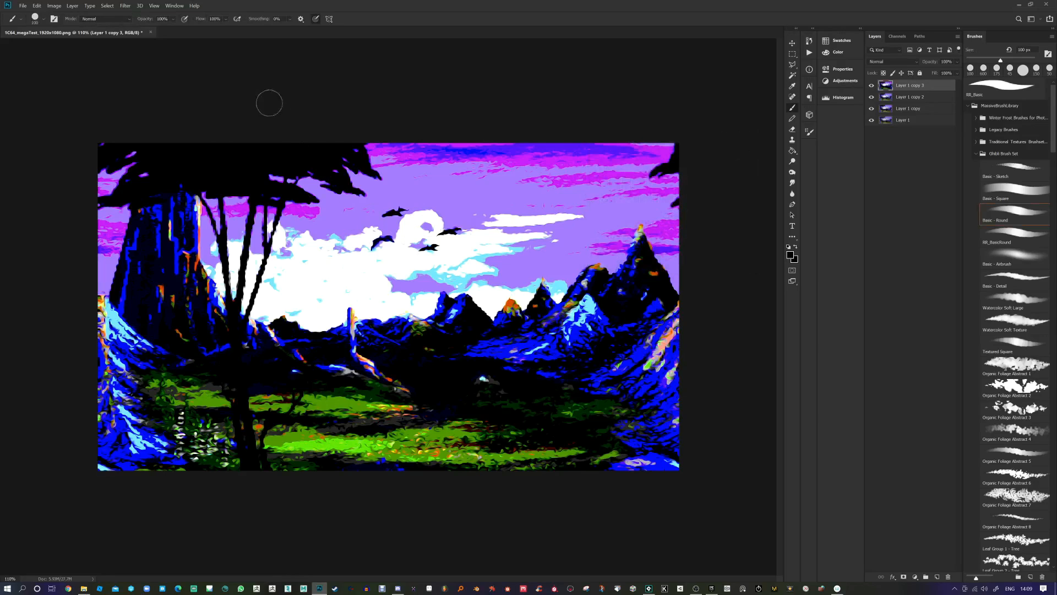
# Step: Apply a Gaussian Blur with a 34.6-pixel radius to Layer 1 copy 3
pyautogui.click(125, 7)
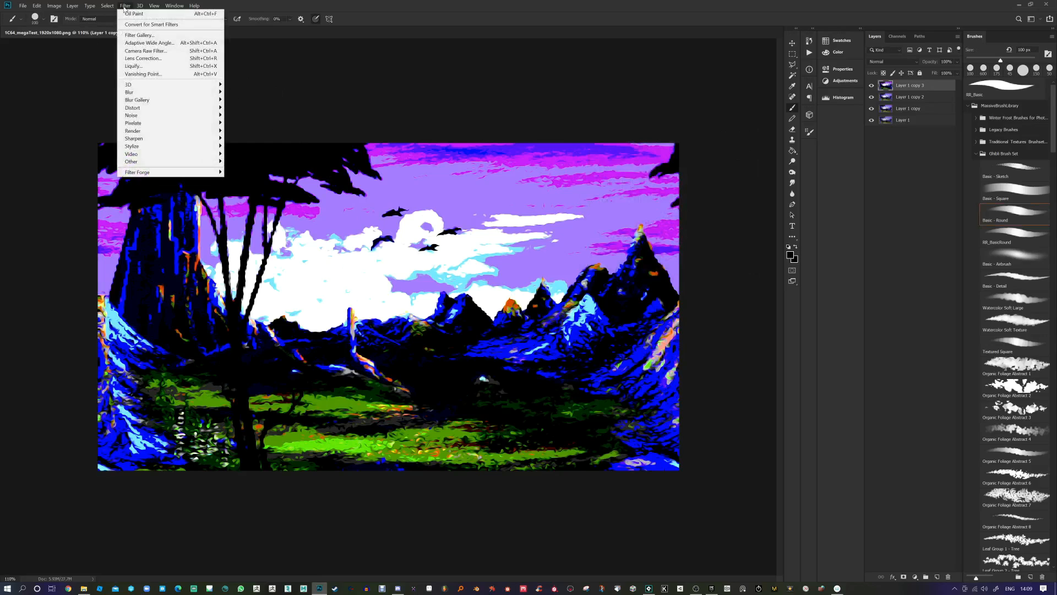
pyautogui.moveTo(182, 92)
pyautogui.click(261, 125)
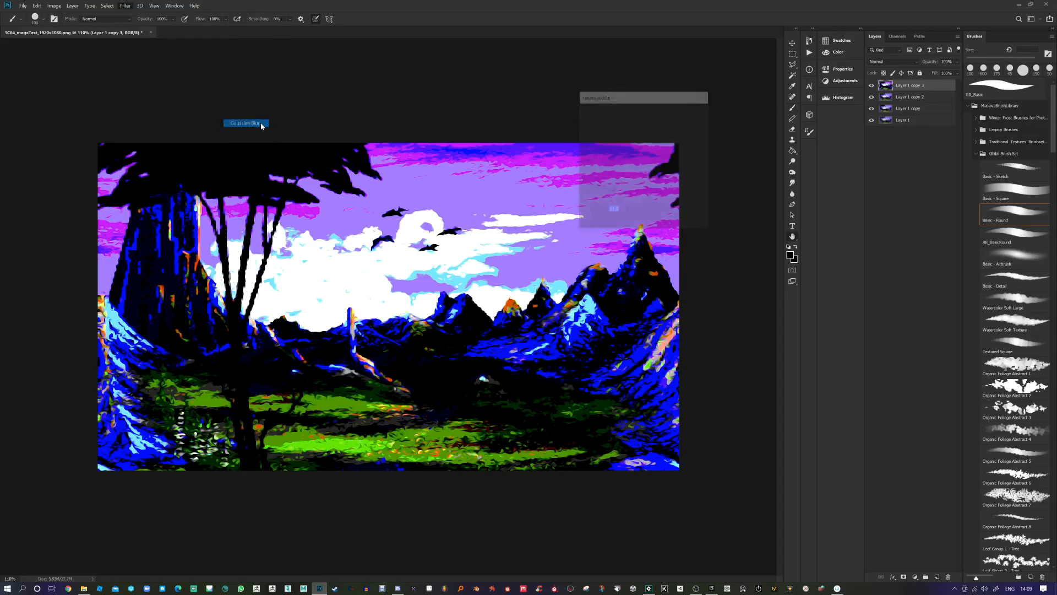
pyautogui.moveTo(616, 227); pyautogui.dragTo(625, 225)
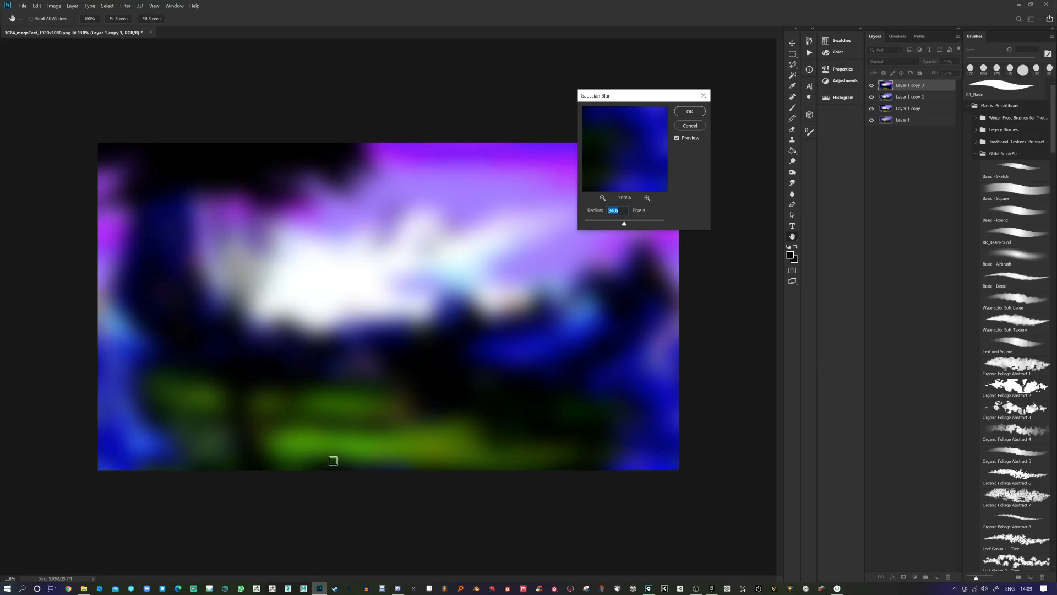
pyautogui.click(689, 112)
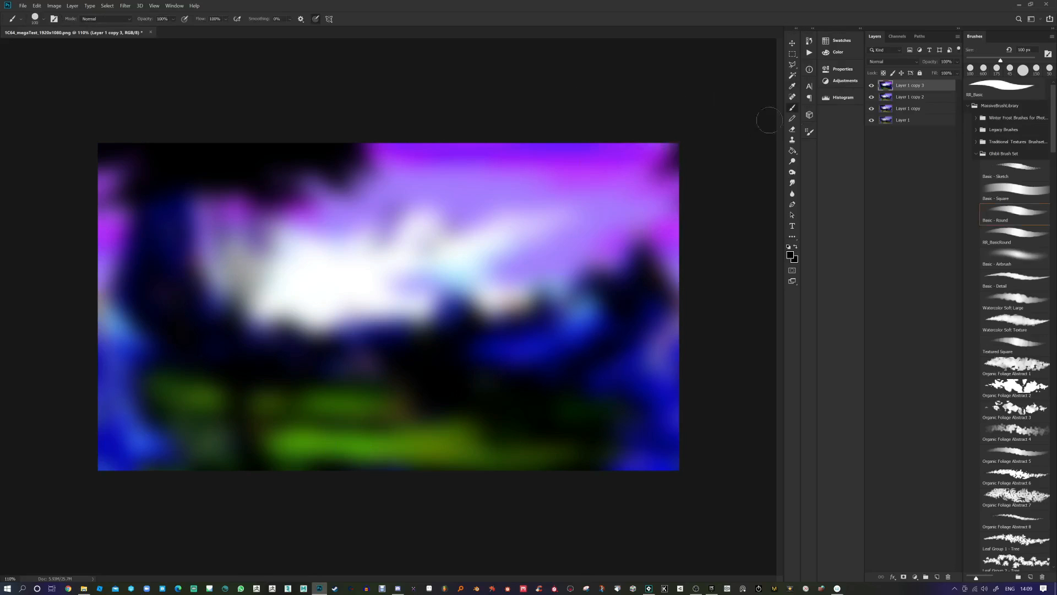
# Step: Toggle Layer 1 copy 3's visibility to compare, leaving it hidden
pyautogui.click(871, 86)
pyautogui.click(872, 87)
pyautogui.click(872, 86)
pyautogui.click(872, 87)
pyautogui.click(872, 86)
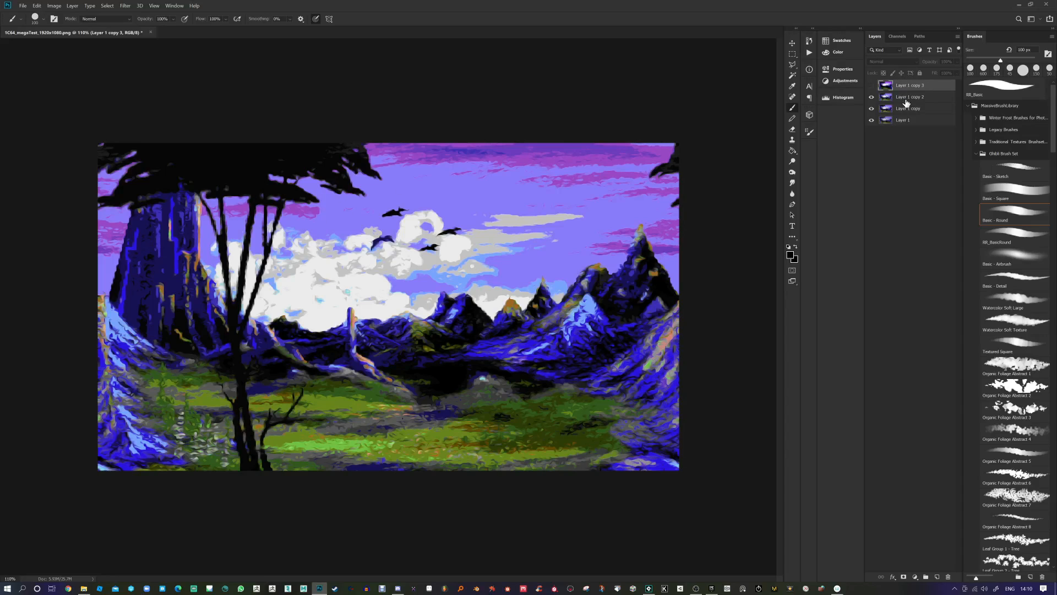
# Step: Show Layer 1 copy 3 again and blend it in Screen mode at 70% opacity
pyautogui.click(870, 86)
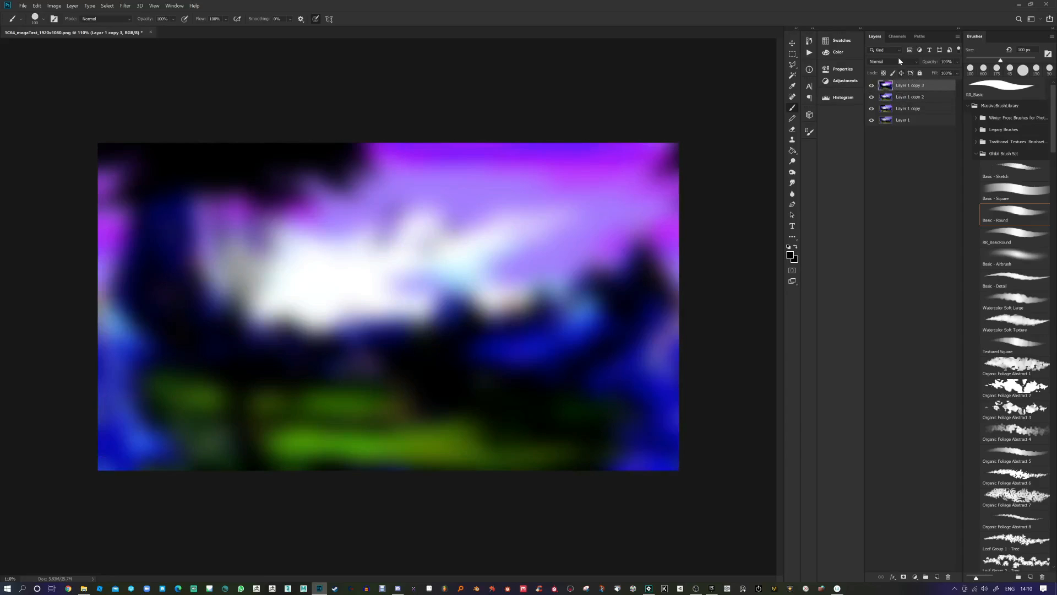
pyautogui.click(903, 62)
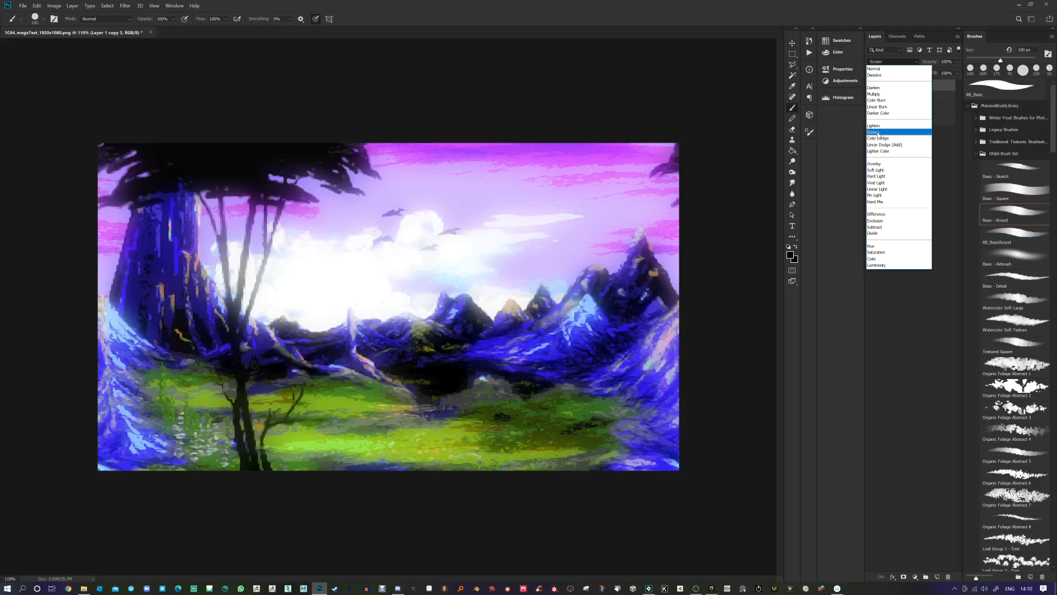
pyautogui.click(877, 132)
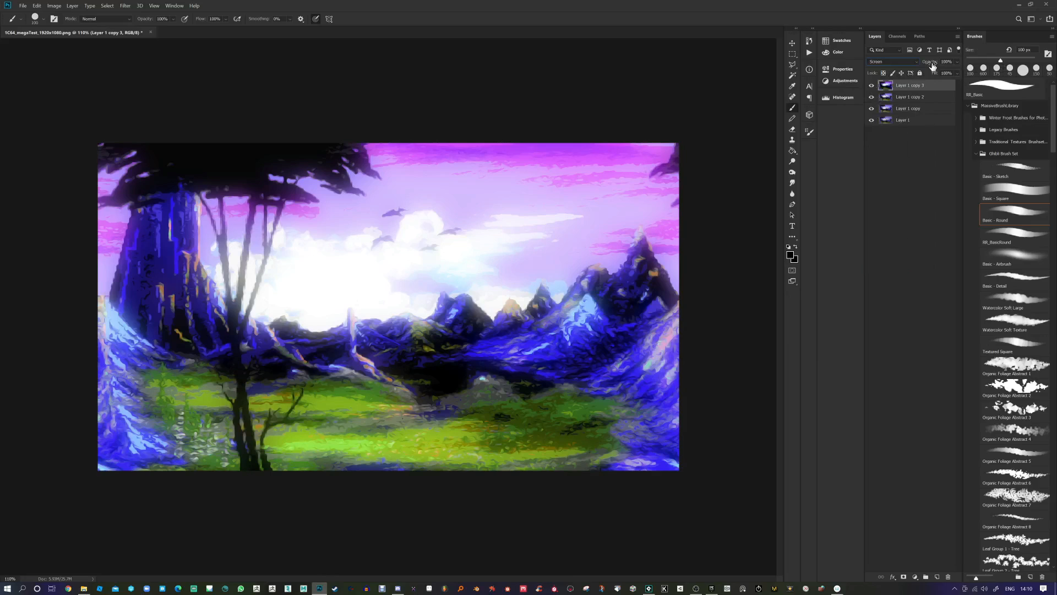
pyautogui.moveTo(930, 61)
pyautogui.mouseDown()
pyautogui.moveTo(719, 72)
pyautogui.moveTo(751, 73)
pyautogui.mouseUp()
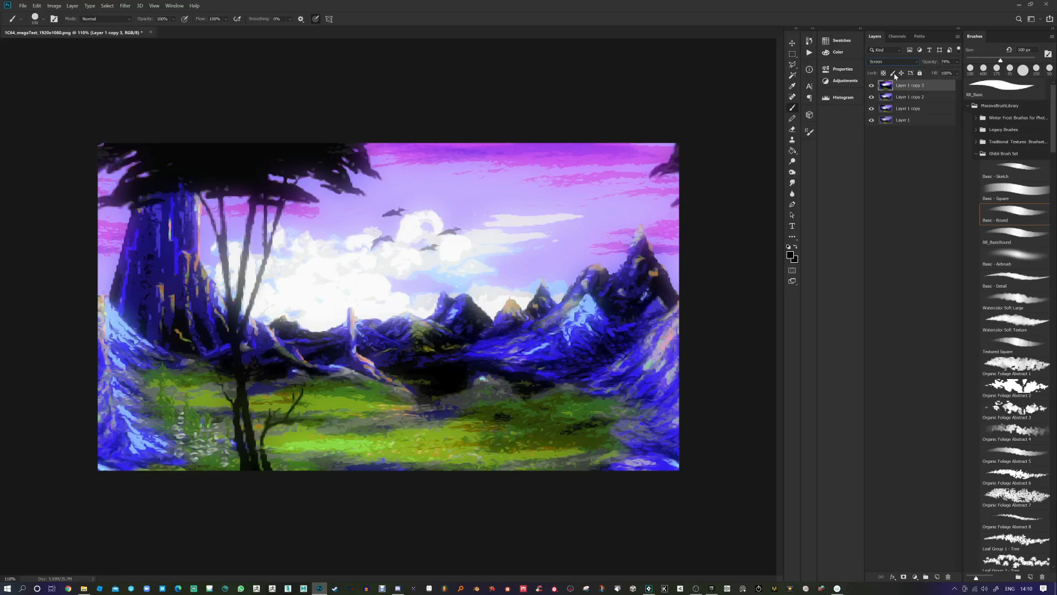
# Step: Add a layer mask to Layer 1 copy 3 and fill a large central ellipse with black
pyautogui.click(903, 578)
pyautogui.keyDown('alt'); pyautogui.click(905, 87); pyautogui.keyUp('alt')
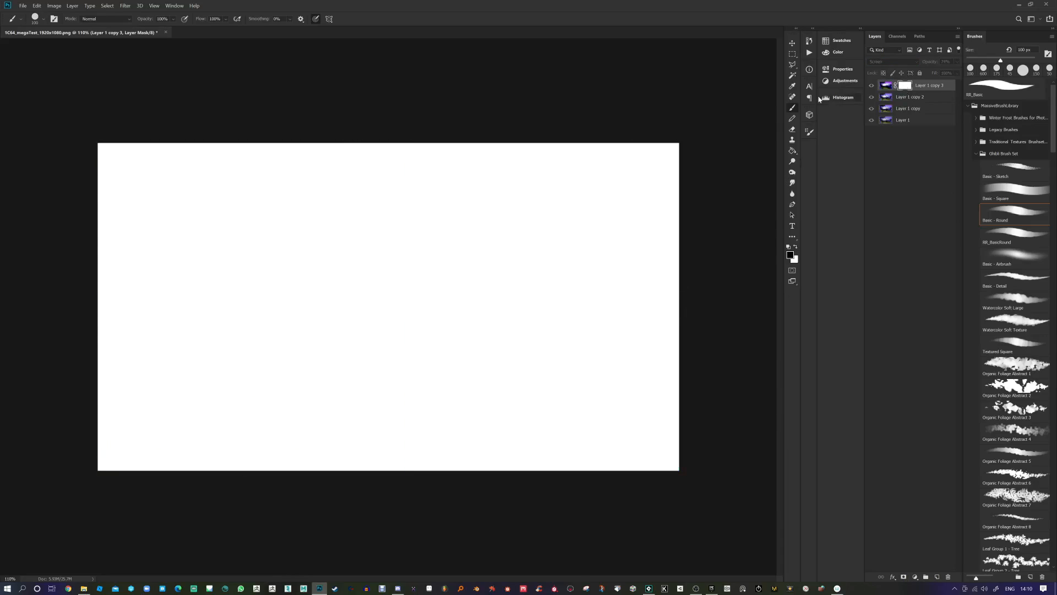
pyautogui.click(793, 56)
pyautogui.click(817, 60)
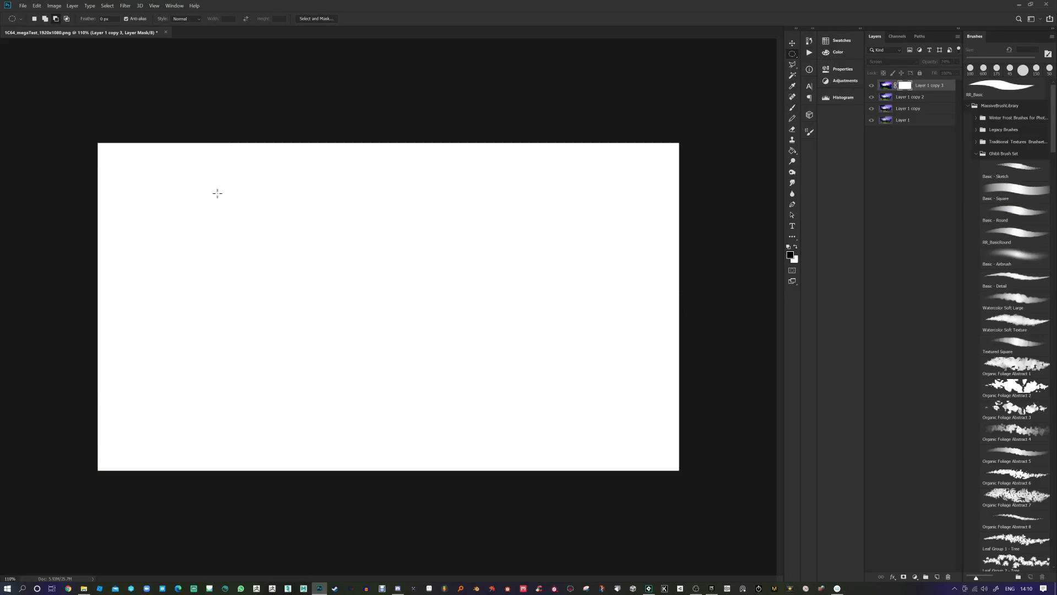
pyautogui.moveTo(185, 174); pyautogui.dragTo(517, 370)
pyautogui.hotkey('alt', 'BackSpace')
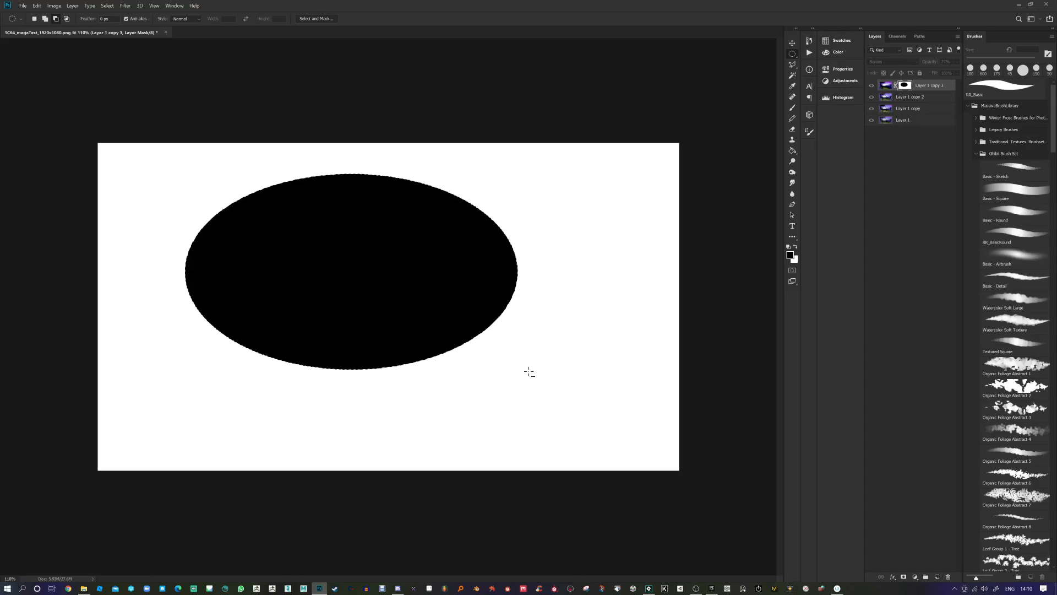
pyautogui.hotkey('ctrl', 'd')
# Step: Invert the layer mask so the Screen glow shows only inside the central oval
pyautogui.click(886, 87)
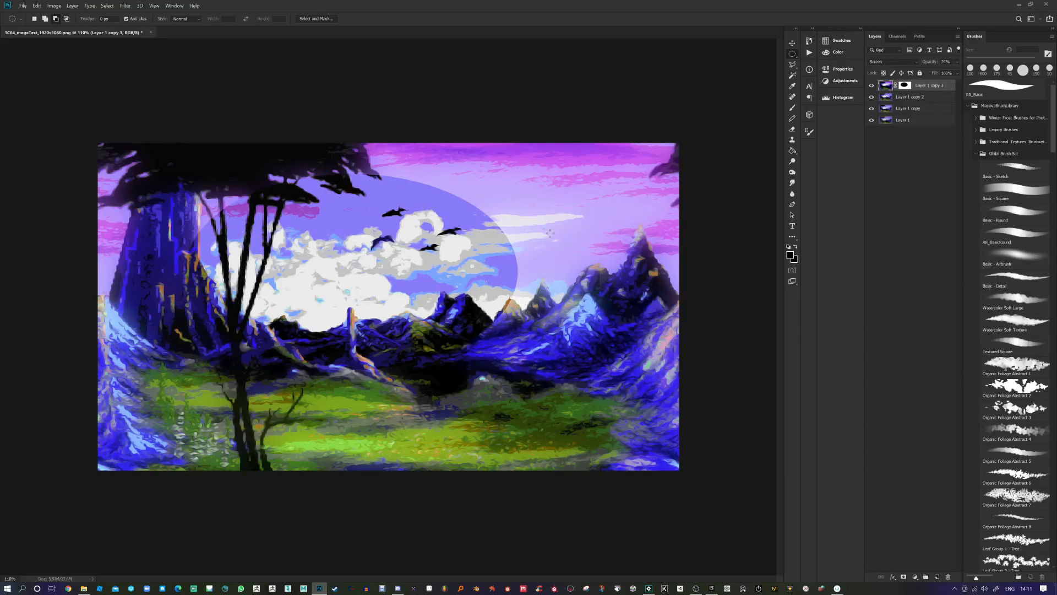
pyautogui.click(905, 86)
pyautogui.hotkey('ctrl', 'i')
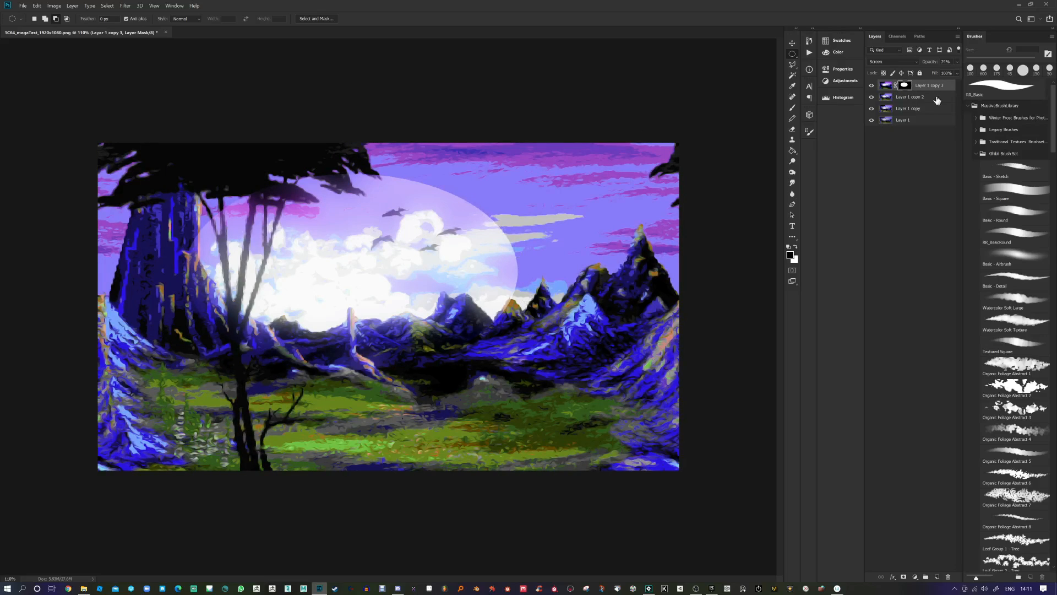
# Step: Reapply the last Gaussian Blur to soften the edge of the glow's oval mask
pyautogui.click(125, 6)
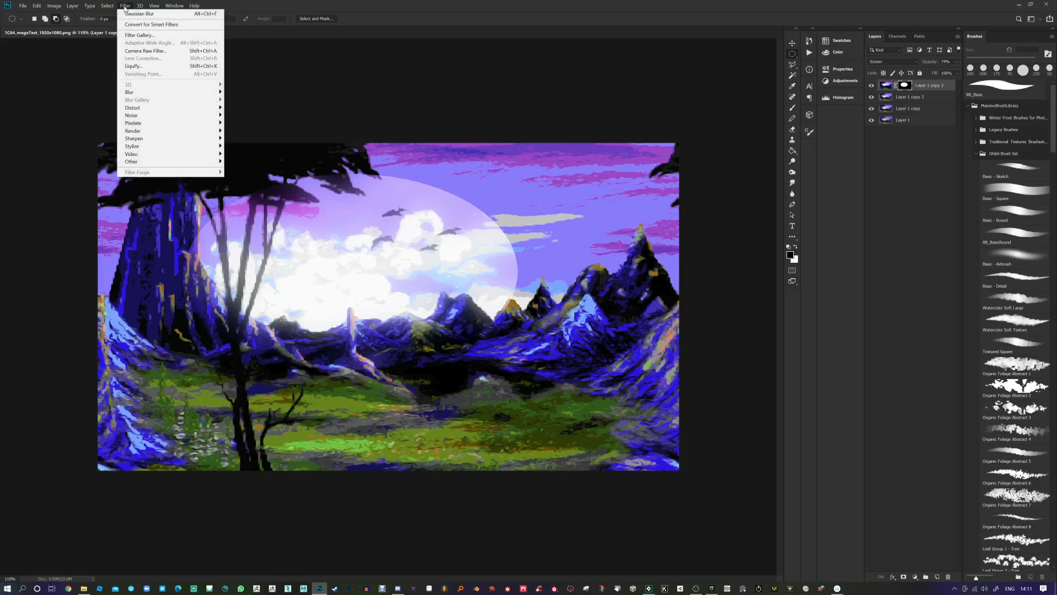
pyautogui.click(128, 13)
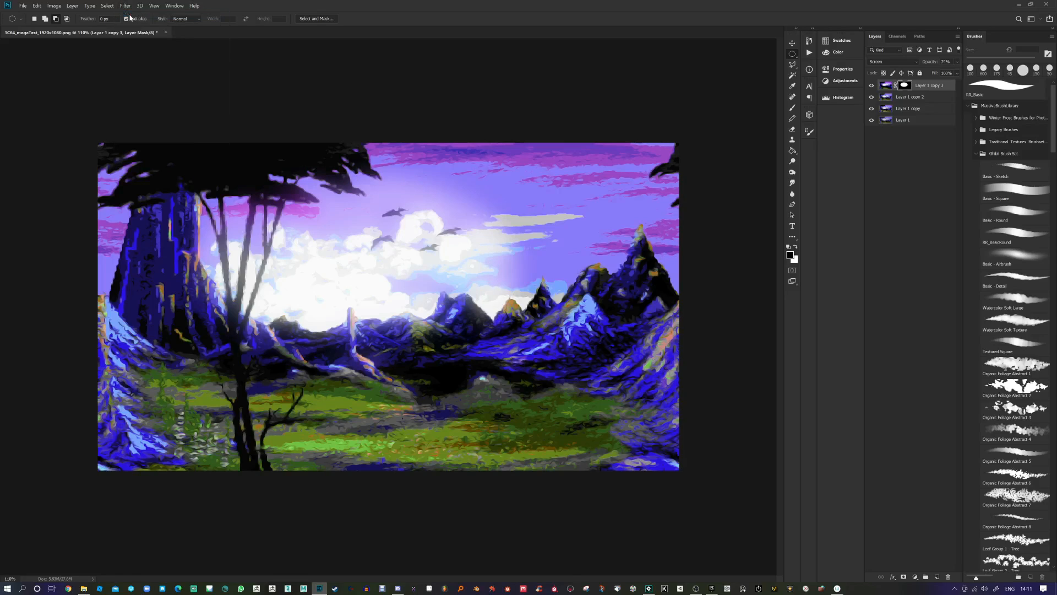
pyautogui.click(126, 6)
pyautogui.click(126, 6)
pyautogui.click(127, 6)
pyautogui.click(127, 8)
# Step: Unlink the glow mask and scale it wider and taller to cover most of the canvas
pyautogui.click(895, 86)
pyautogui.hotkey('ctrl', 't')
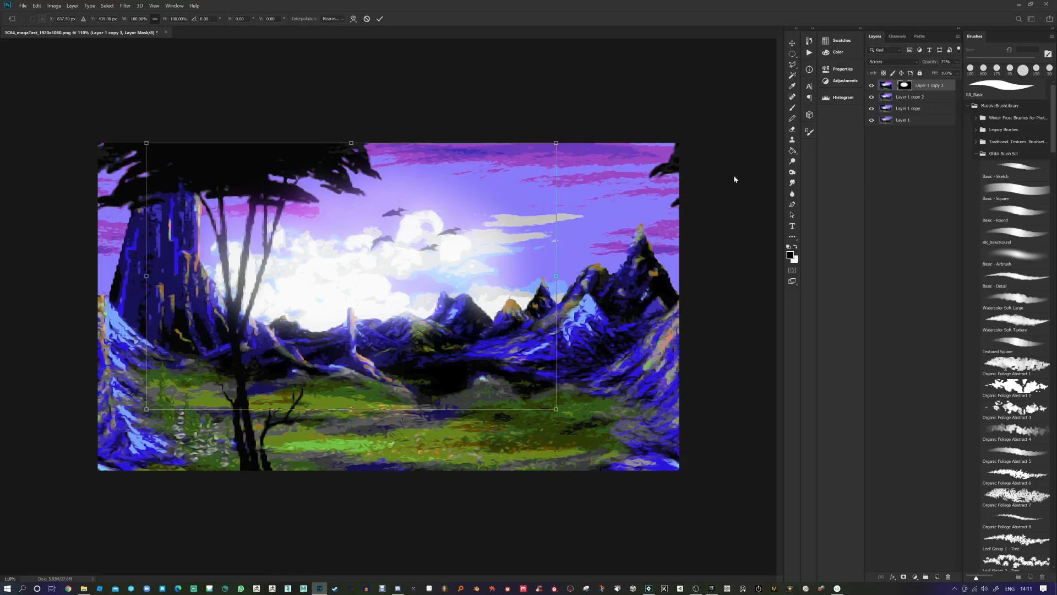
pyautogui.moveTo(351, 410); pyautogui.dragTo(350, 468)
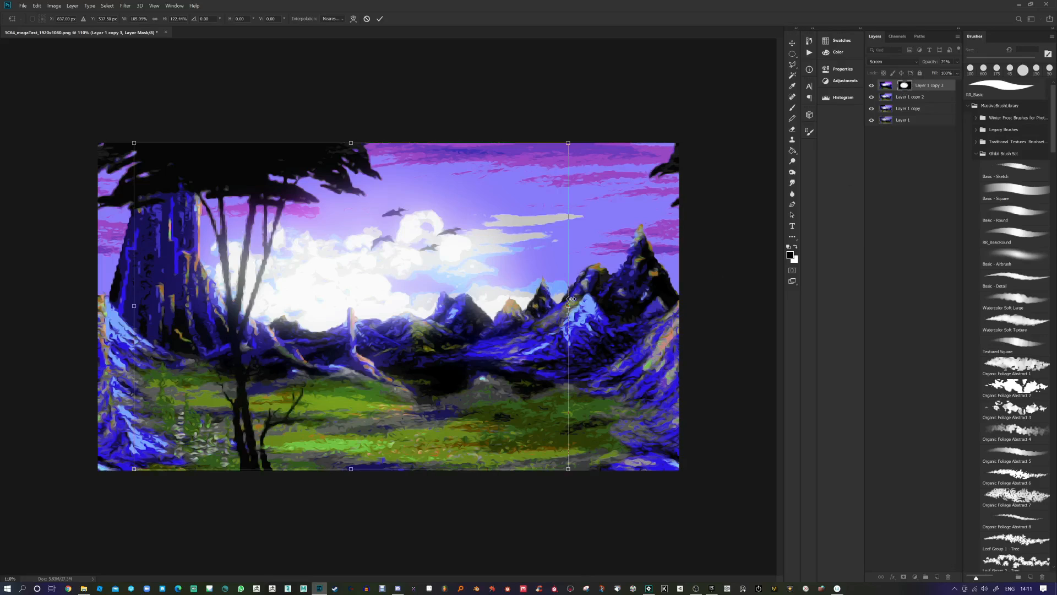
pyautogui.moveTo(568, 305); pyautogui.dragTo(674, 301)
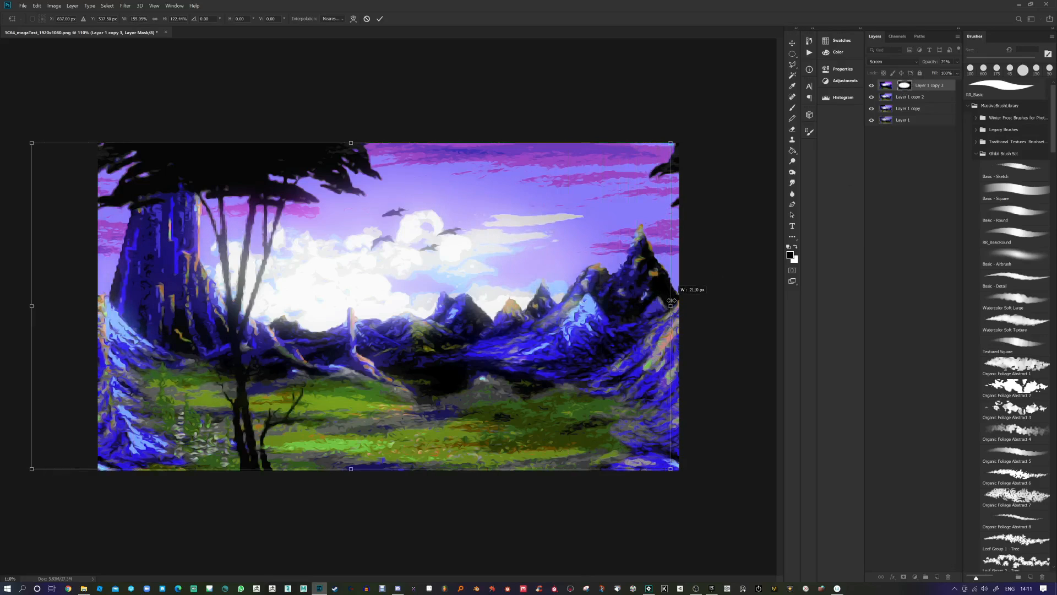
pyautogui.moveTo(431, 344)
pyautogui.mouseDown()
pyautogui.moveTo(466, 301)
pyautogui.moveTo(516, 297)
pyautogui.moveTo(527, 347)
pyautogui.moveTo(454, 353)
pyautogui.moveTo(433, 340)
pyautogui.mouseUp()
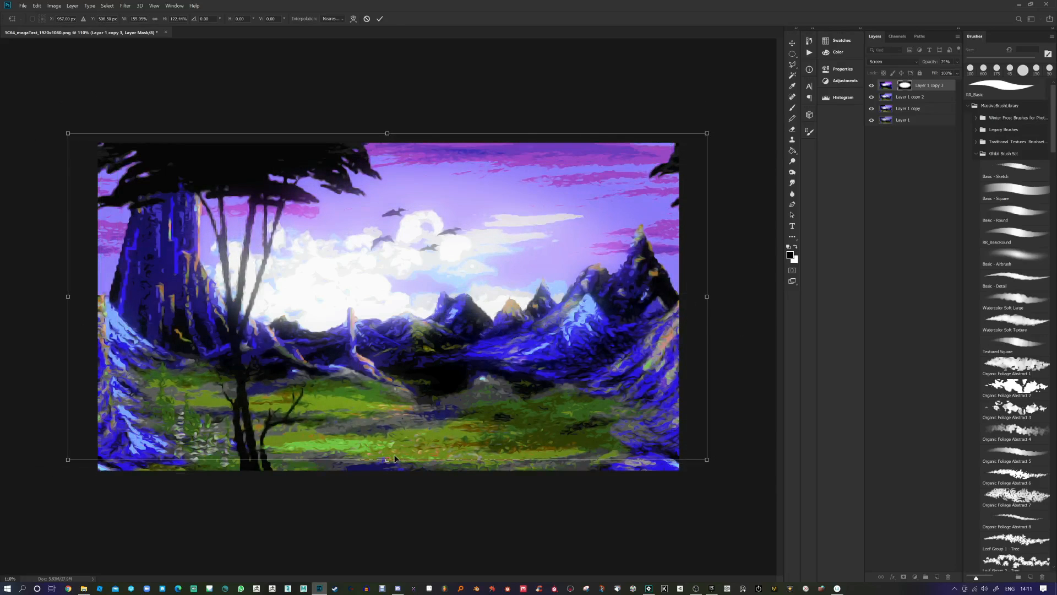
pyautogui.moveTo(394, 459); pyautogui.dragTo(417, 481)
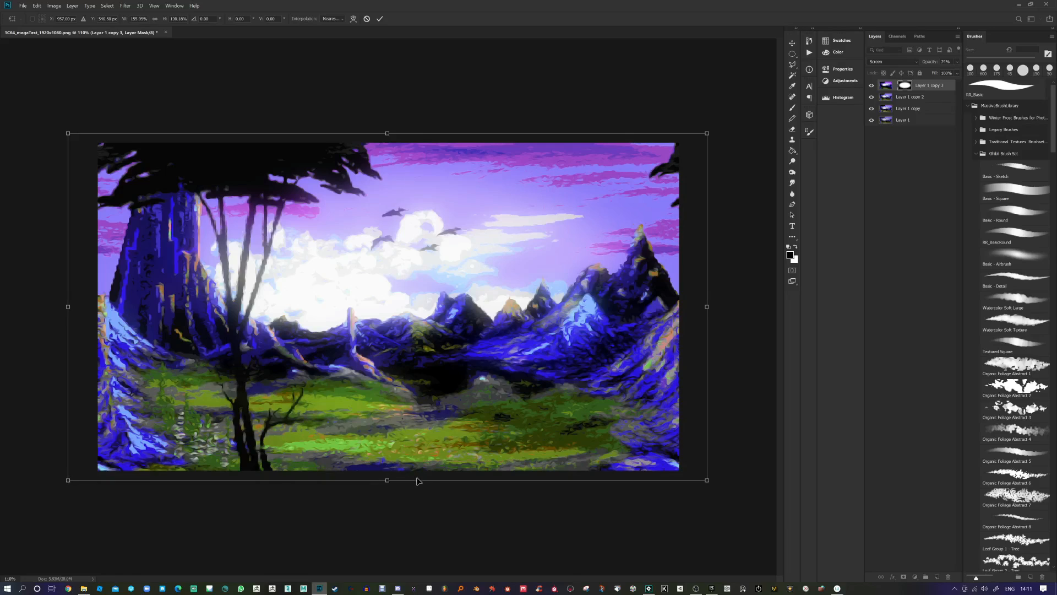
pyautogui.press('Return')
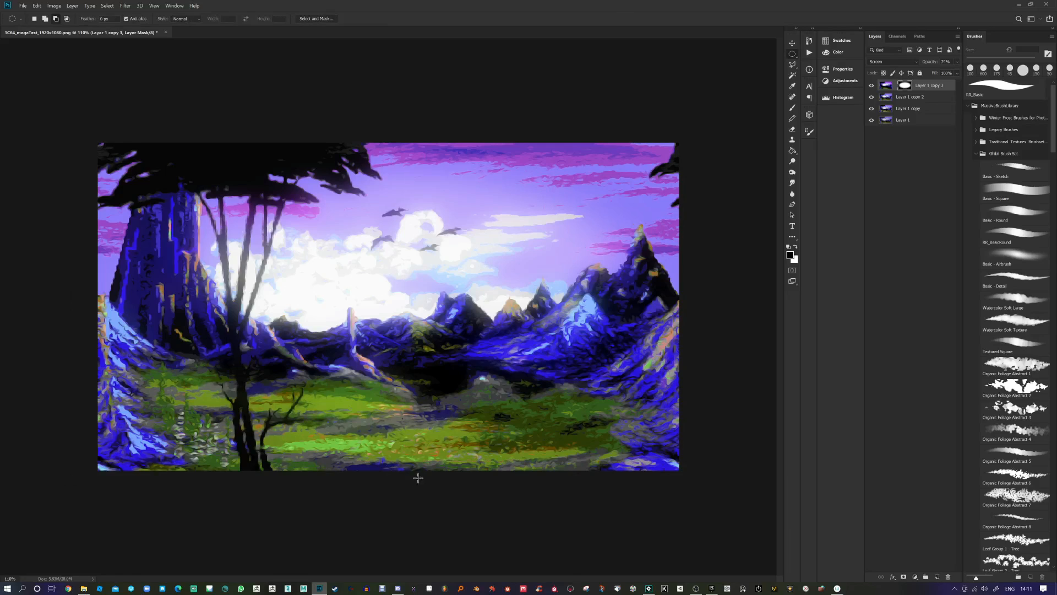
# Step: Compare the enlarged glow mask on its own against the composited landscape
pyautogui.keyDown('alt'); pyautogui.click(906, 86); pyautogui.keyUp('alt')
pyautogui.click(886, 88)
pyautogui.keyDown('alt'); pyautogui.click(906, 87); pyautogui.keyUp('alt')
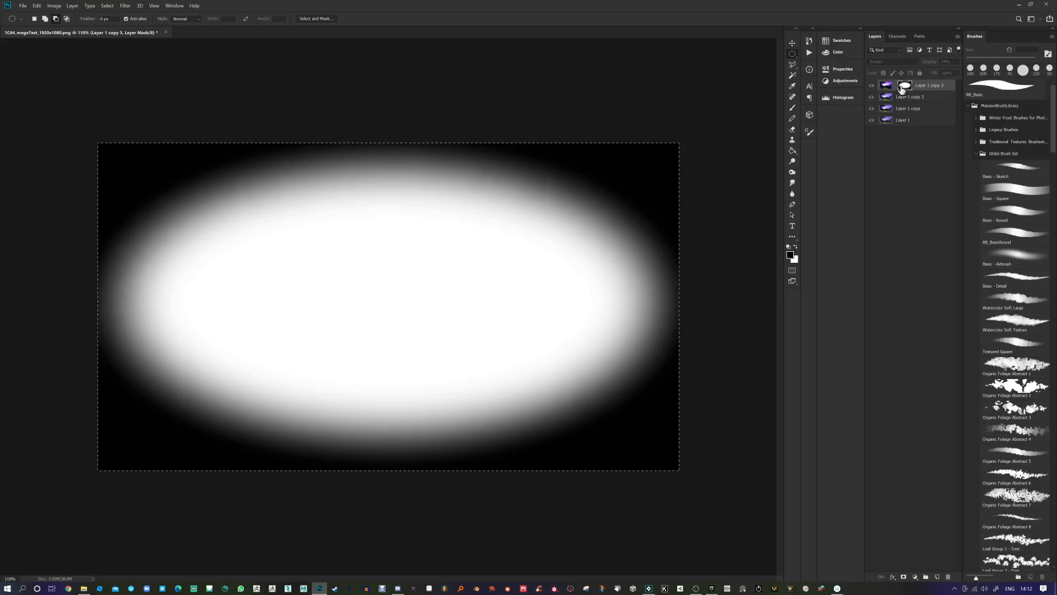
# Step: Paste the oval image into a new Layer 2 set to Multiply at about 57% opacity
pyautogui.click(885, 86)
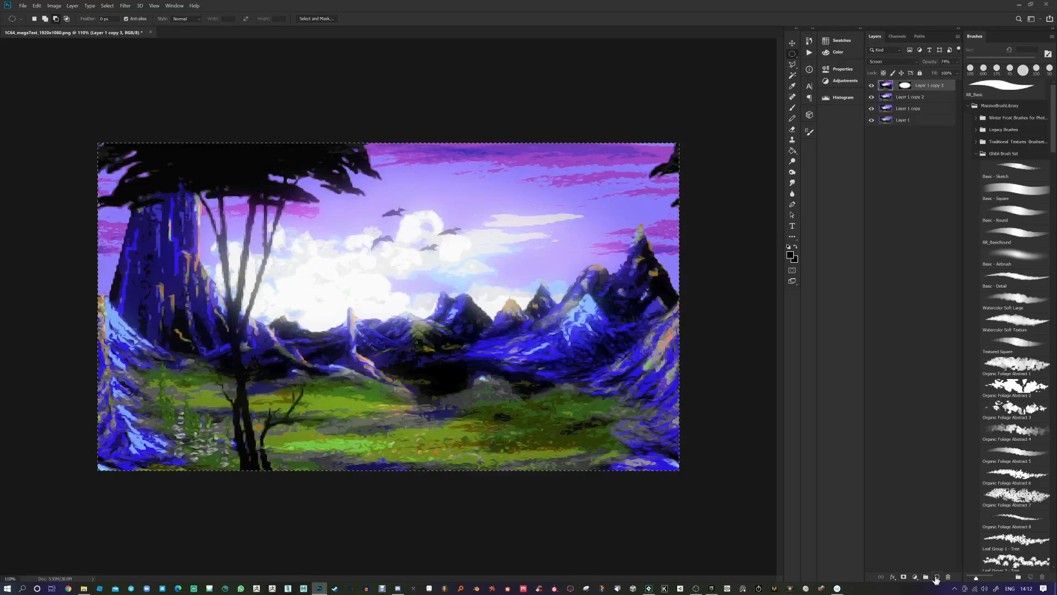
pyautogui.click(937, 576)
pyautogui.hotkey('ctrl', 'v')
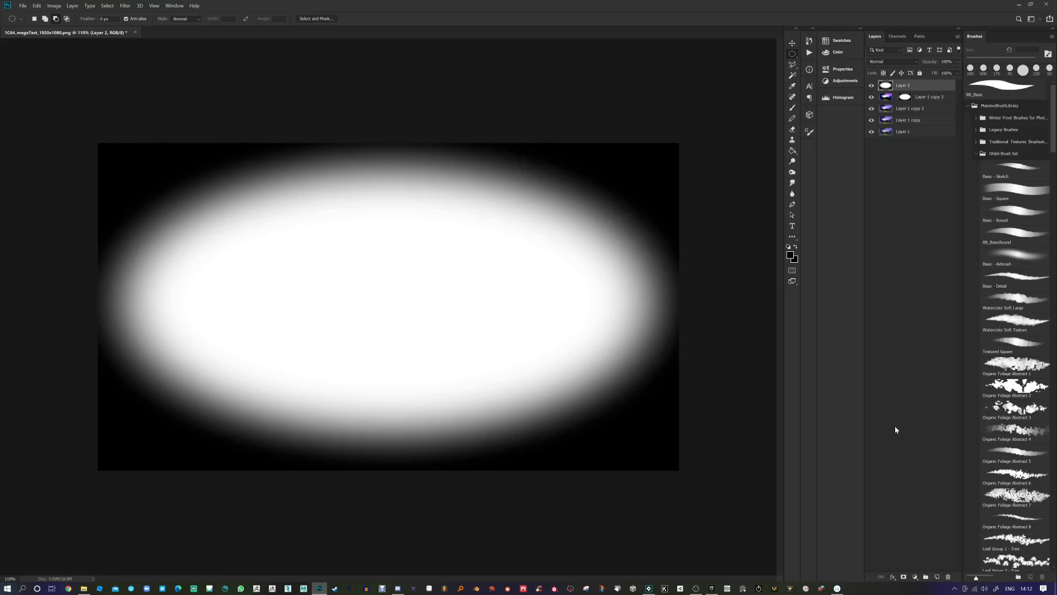
pyautogui.click(893, 61)
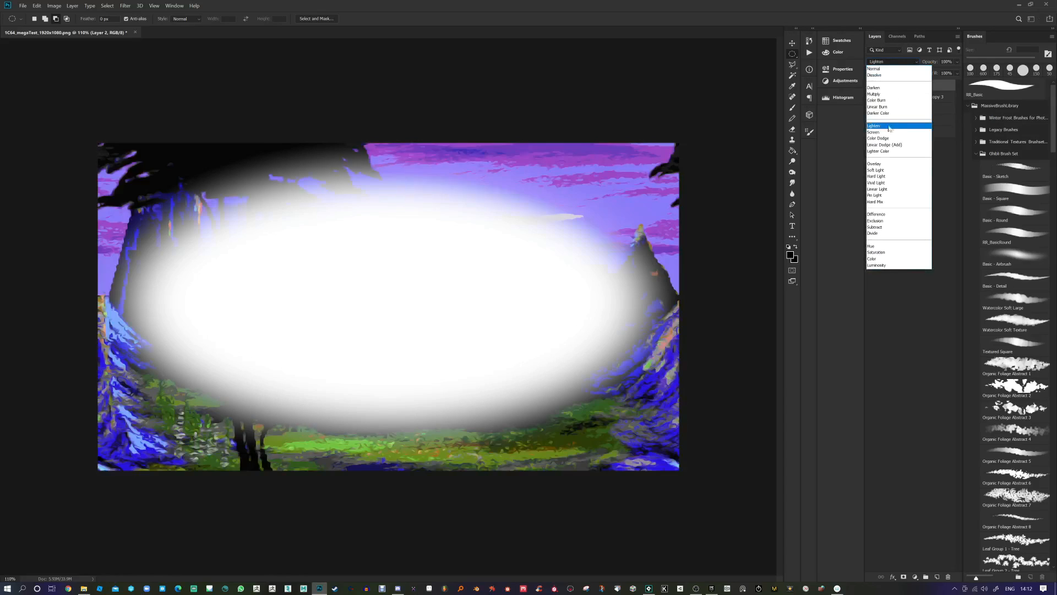
pyautogui.click(886, 93)
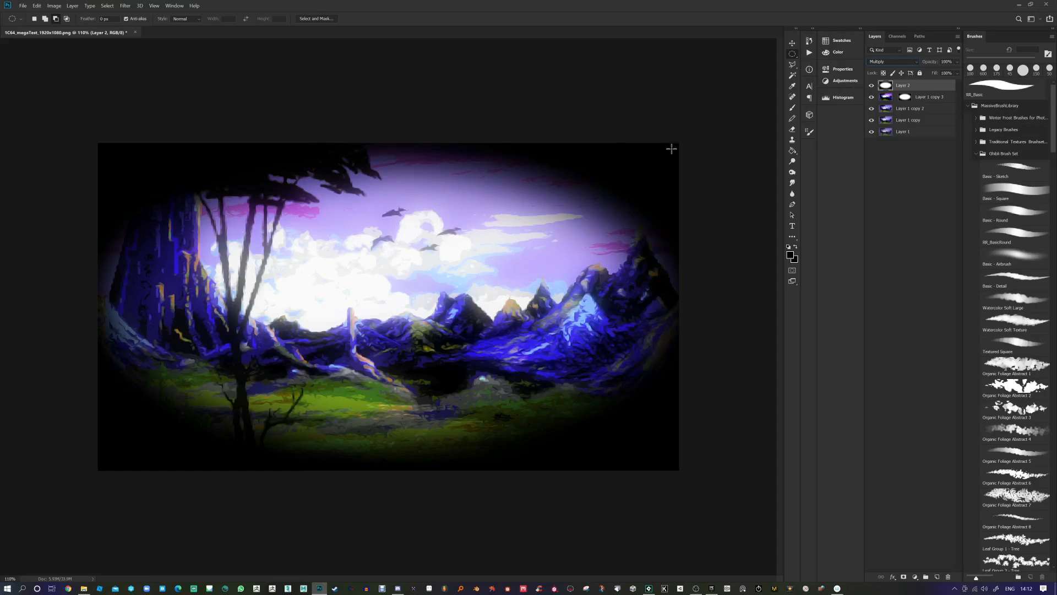
pyautogui.moveTo(931, 66); pyautogui.dragTo(914, 67)
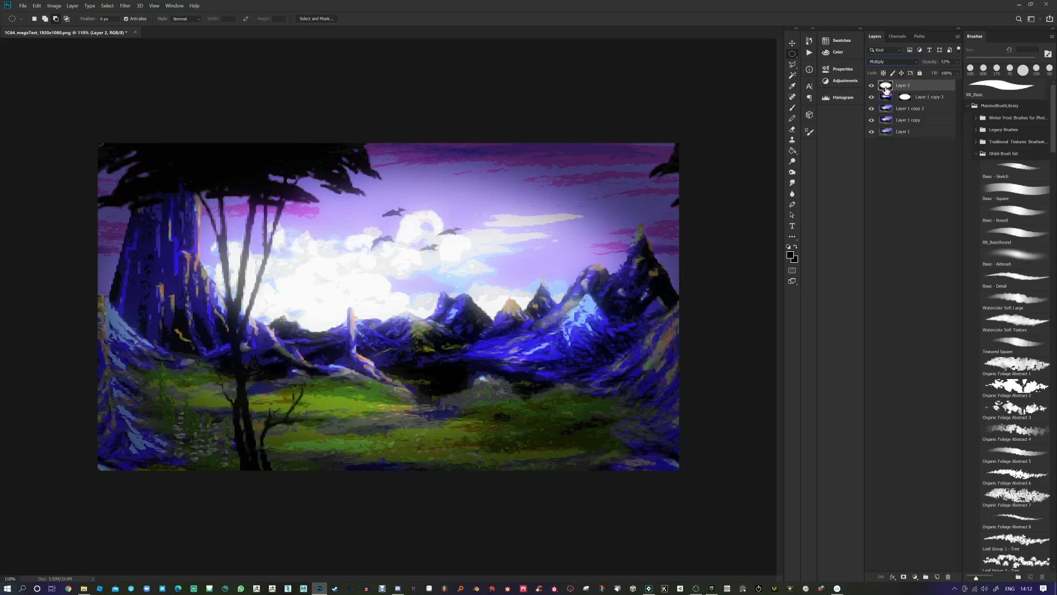
# Step: Apply a 110-pixel Gaussian Blur to the vignette layer
pyautogui.click(126, 6)
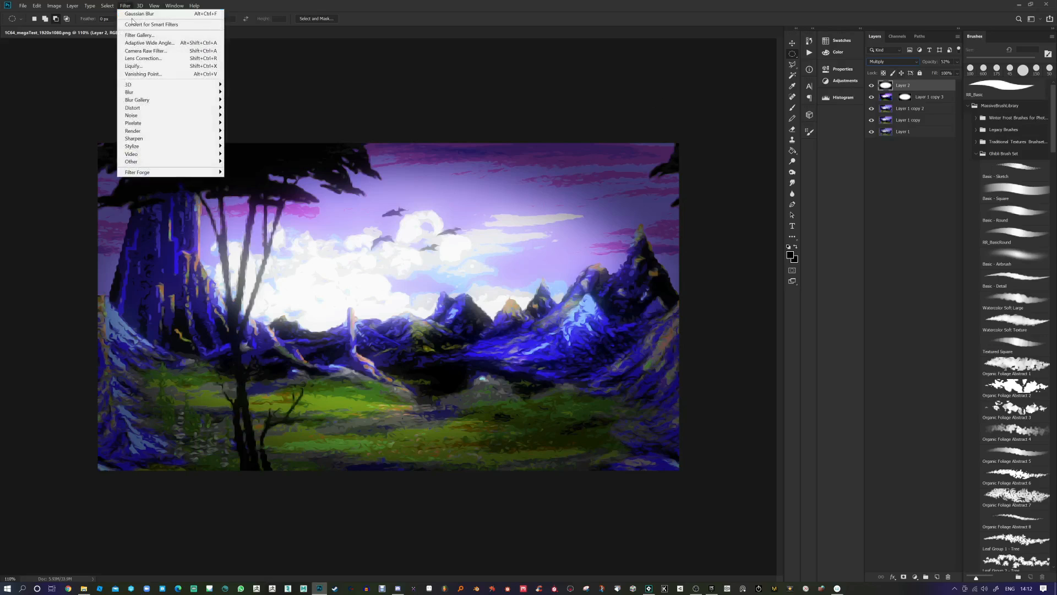
pyautogui.moveTo(147, 94)
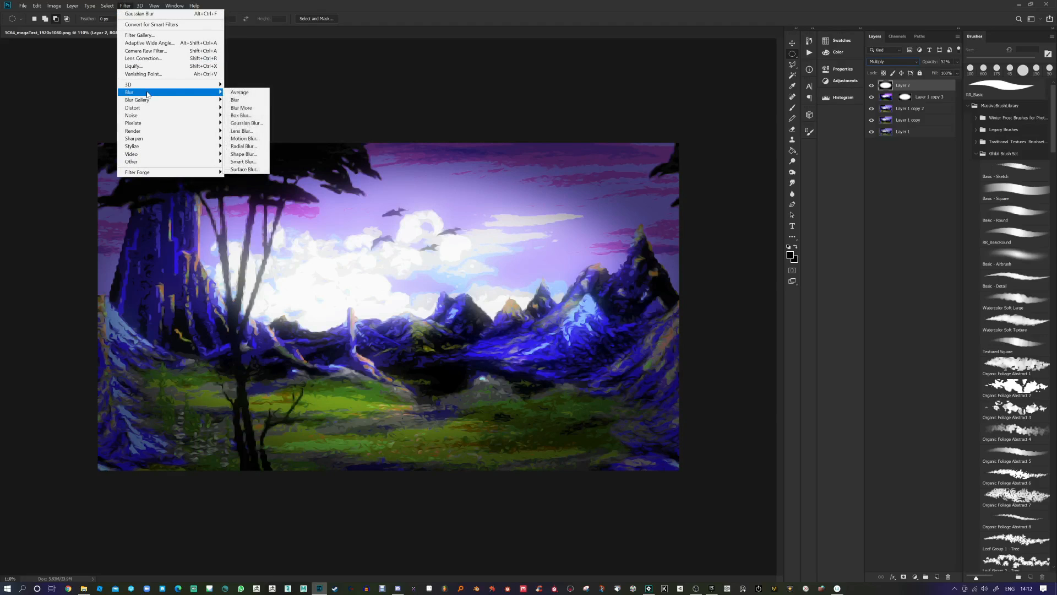
pyautogui.click(240, 125)
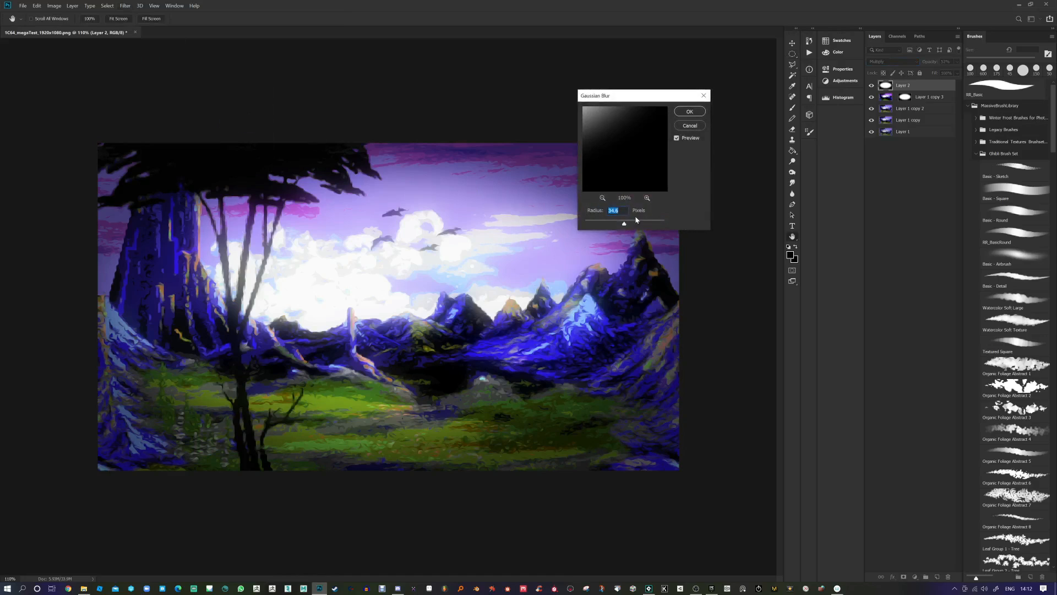
pyautogui.moveTo(629, 224); pyautogui.dragTo(637, 225)
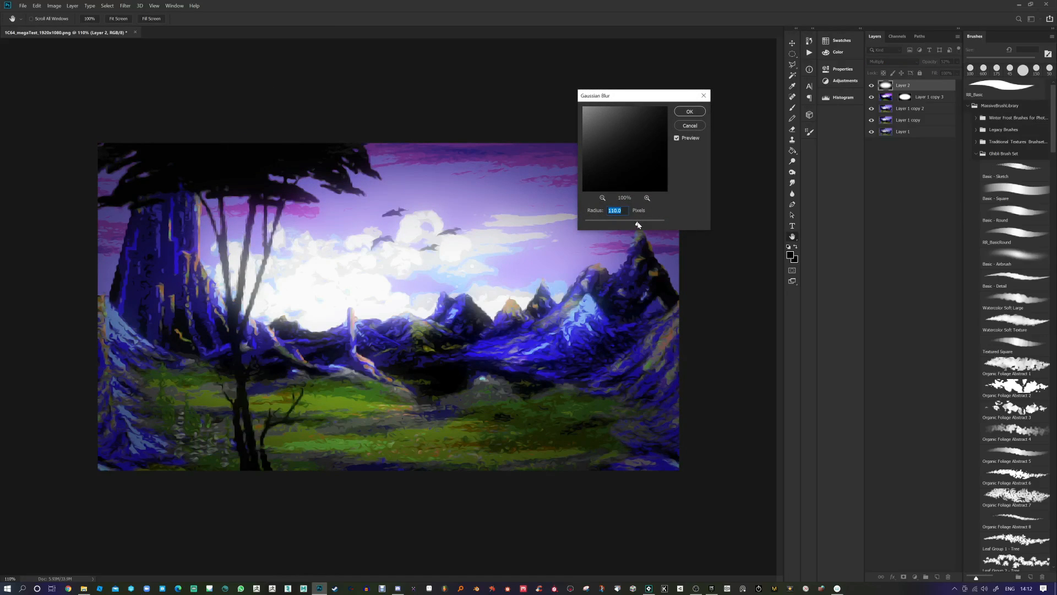
pyautogui.click(689, 111)
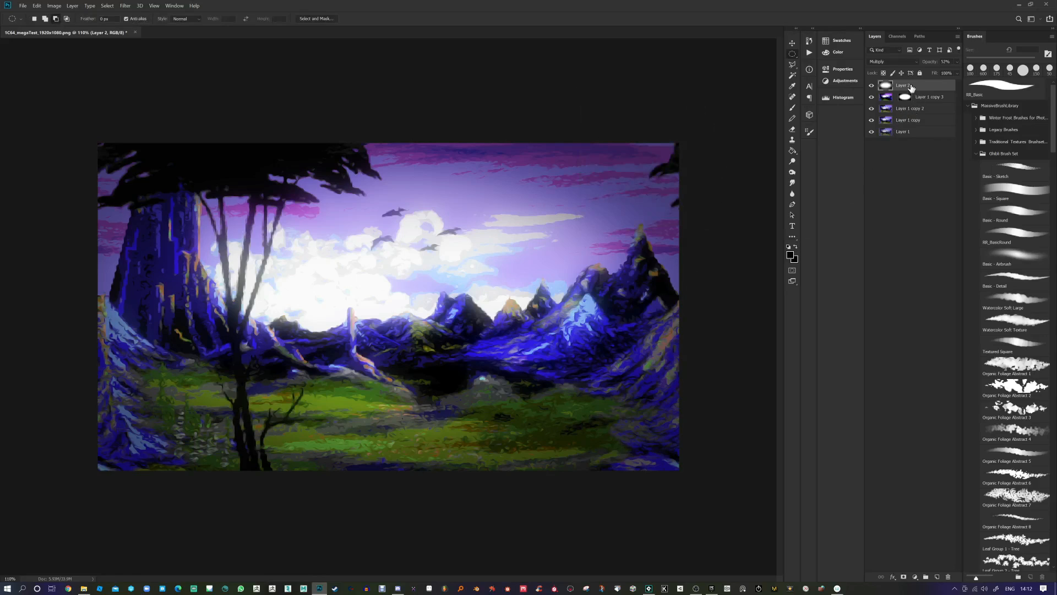
# Step: Group the four effect layers as Group 1, toggle it to compare, and leave it hidden
pyautogui.keyDown('shift'); pyautogui.click(909, 123); pyautogui.keyUp('shift')
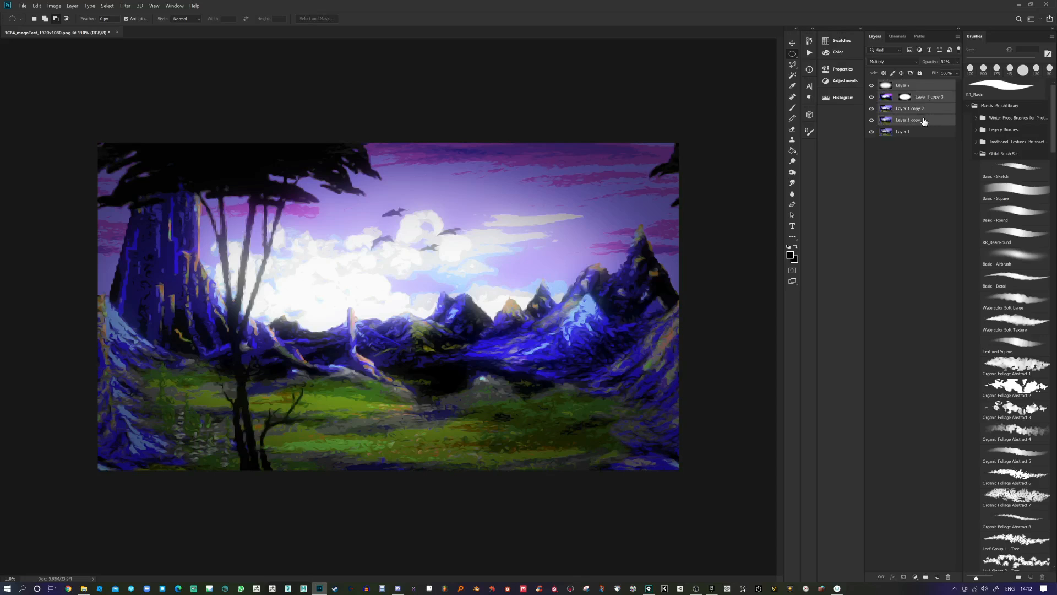
pyautogui.moveTo(921, 121); pyautogui.dragTo(926, 577)
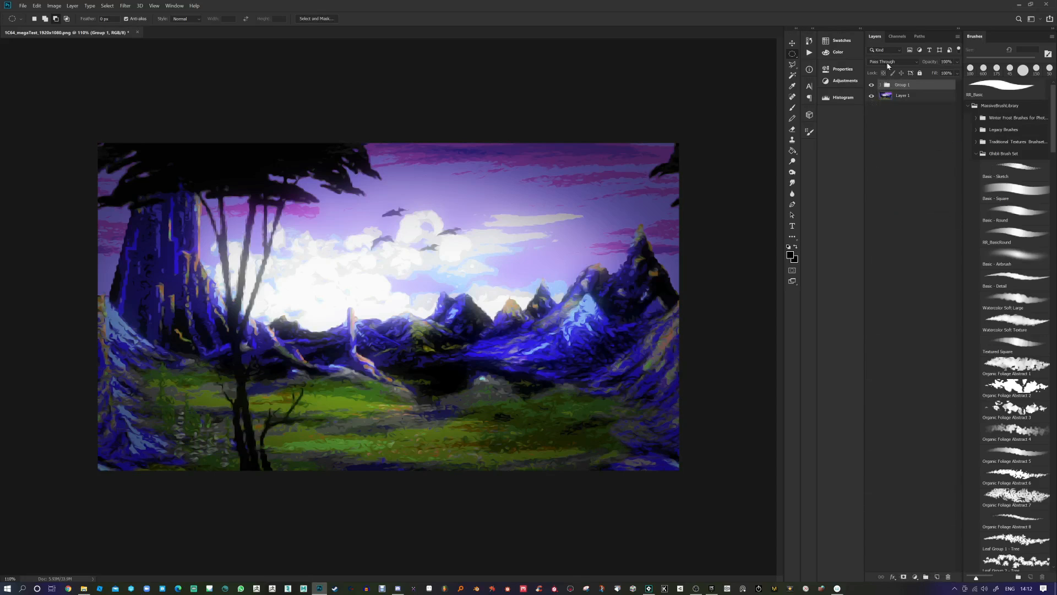
pyautogui.click(871, 86)
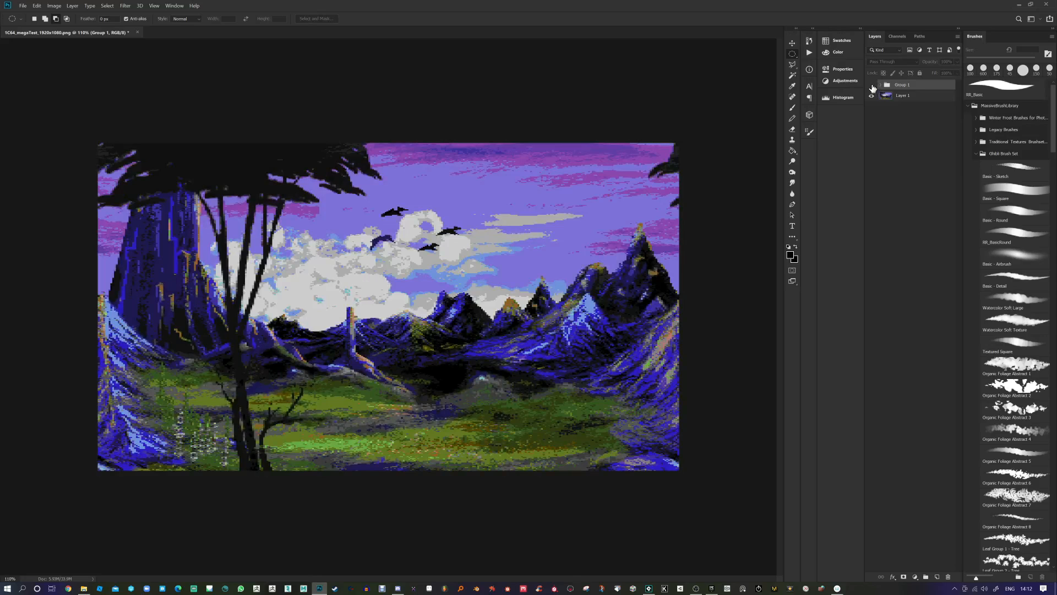
pyautogui.click(872, 86)
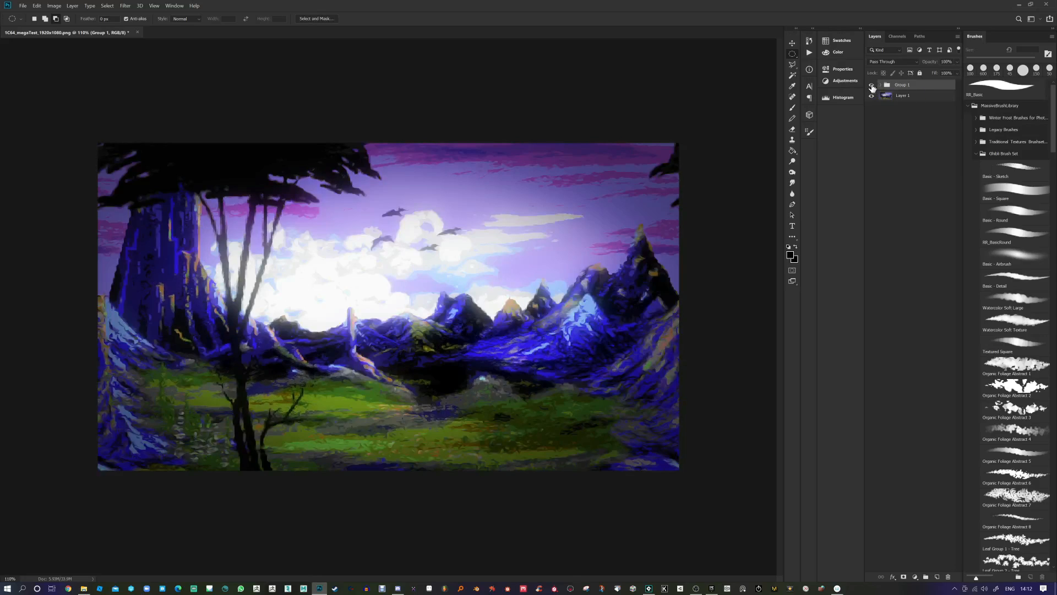
pyautogui.click(871, 86)
pyautogui.click(872, 86)
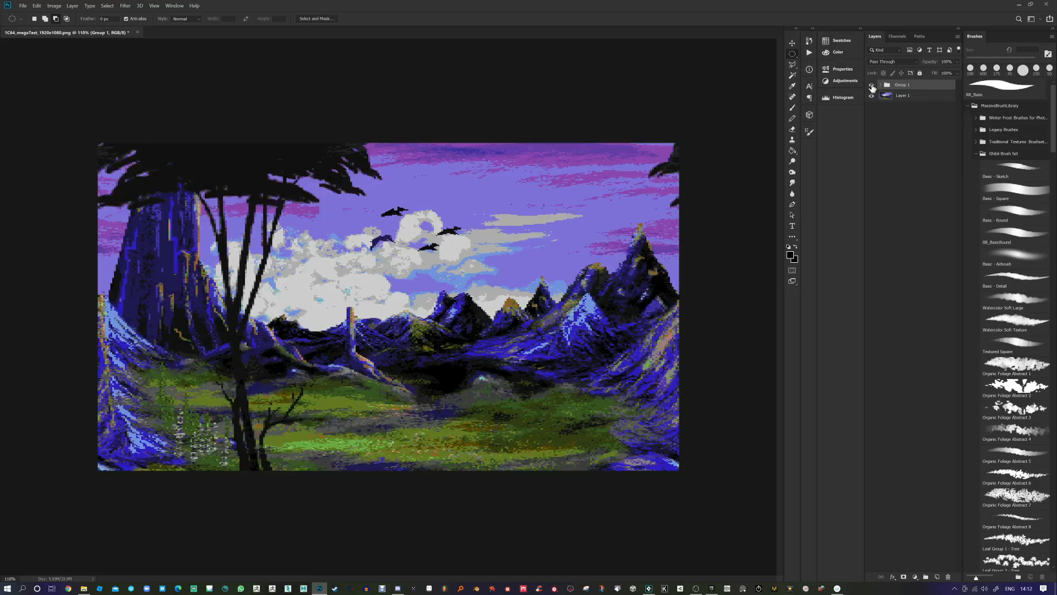
pyautogui.click(871, 85)
pyautogui.click(871, 86)
pyautogui.click(872, 86)
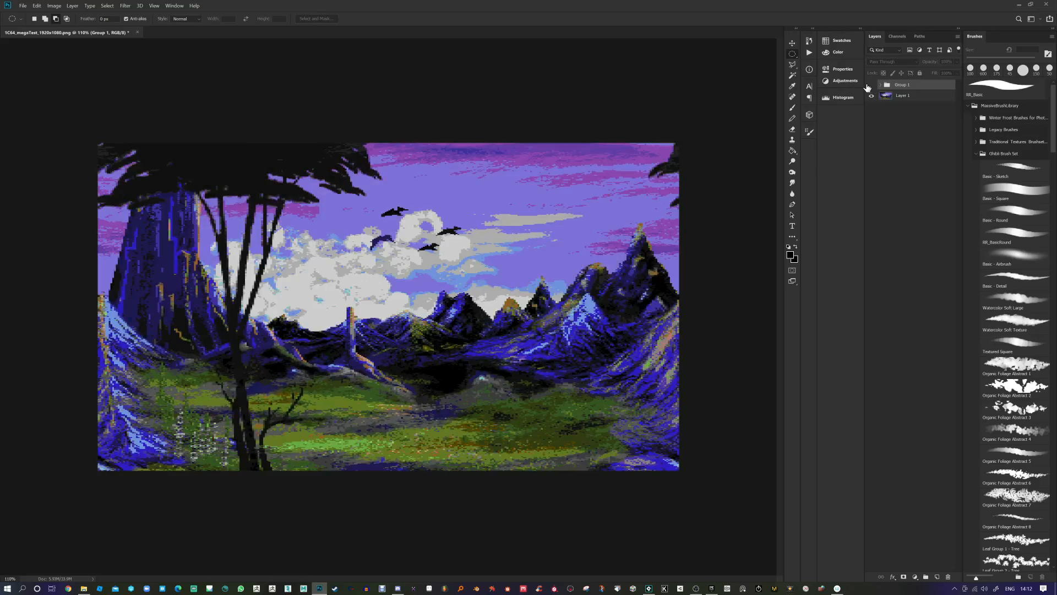